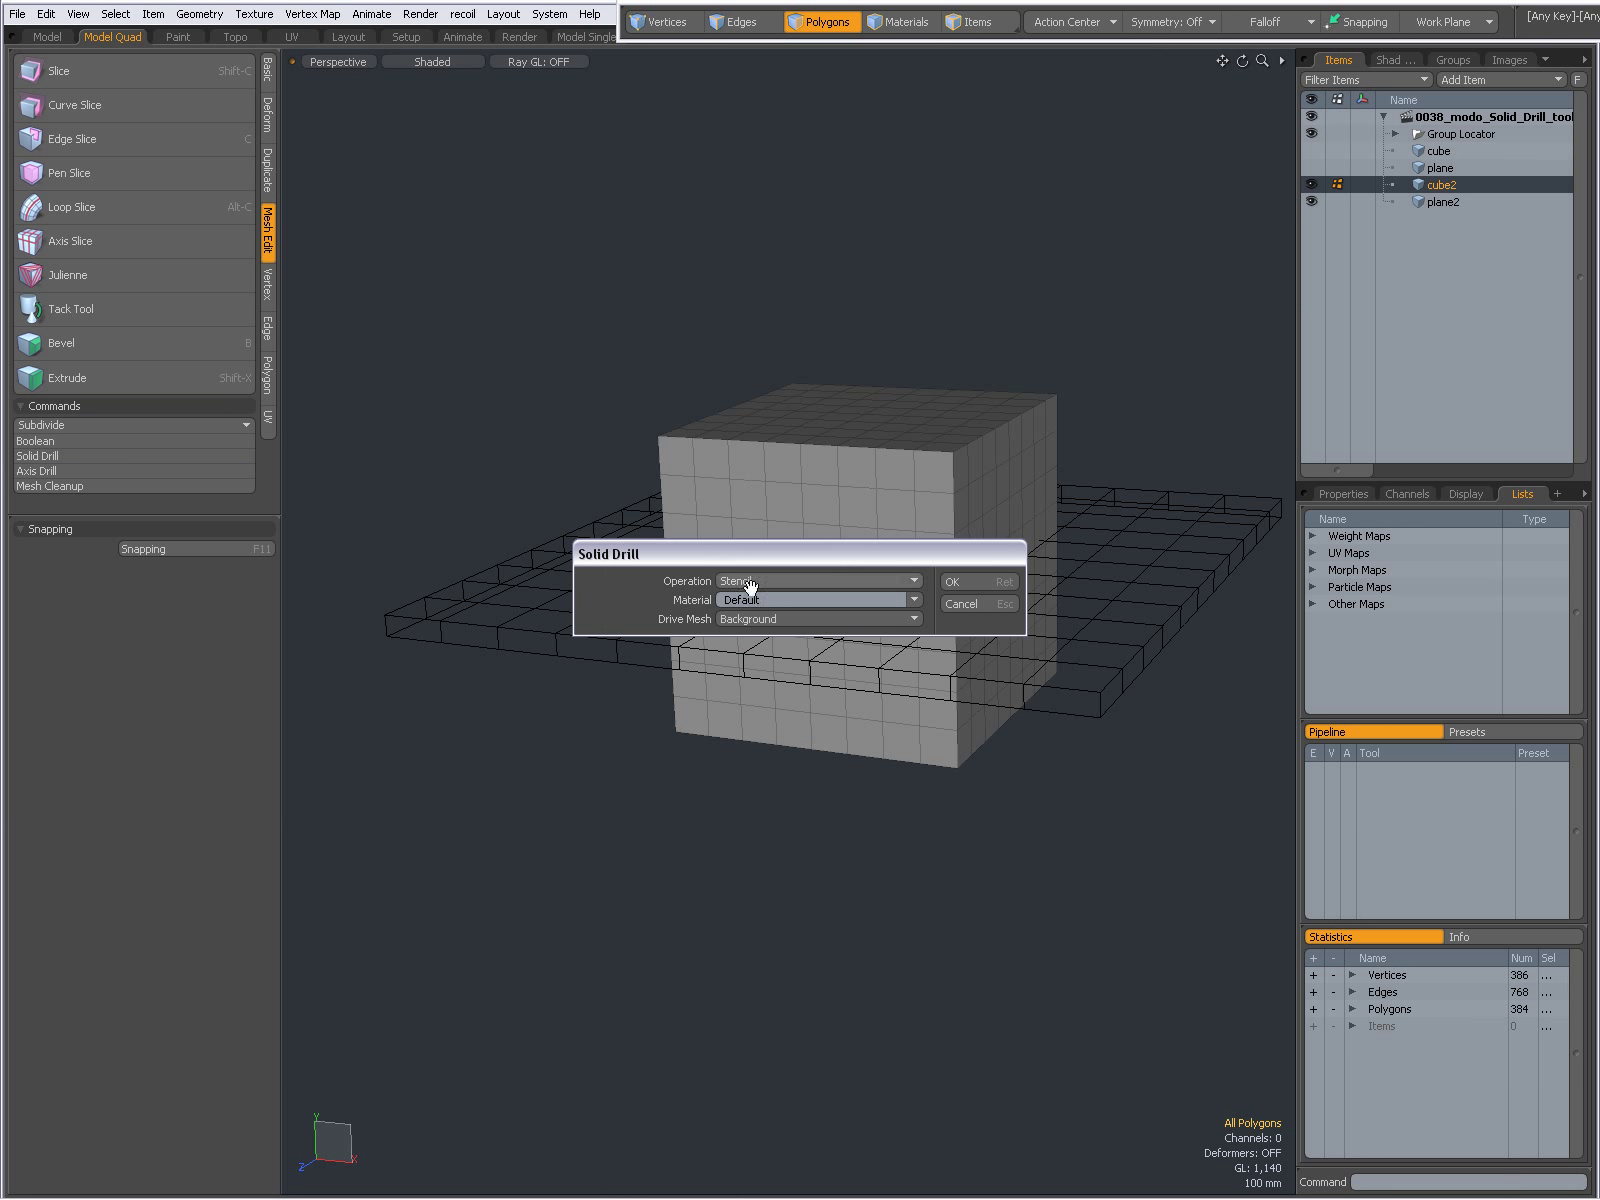
- Cancel the Solid Drill dialog, then select and clear all of cube2's polygons
left_click(974, 603)
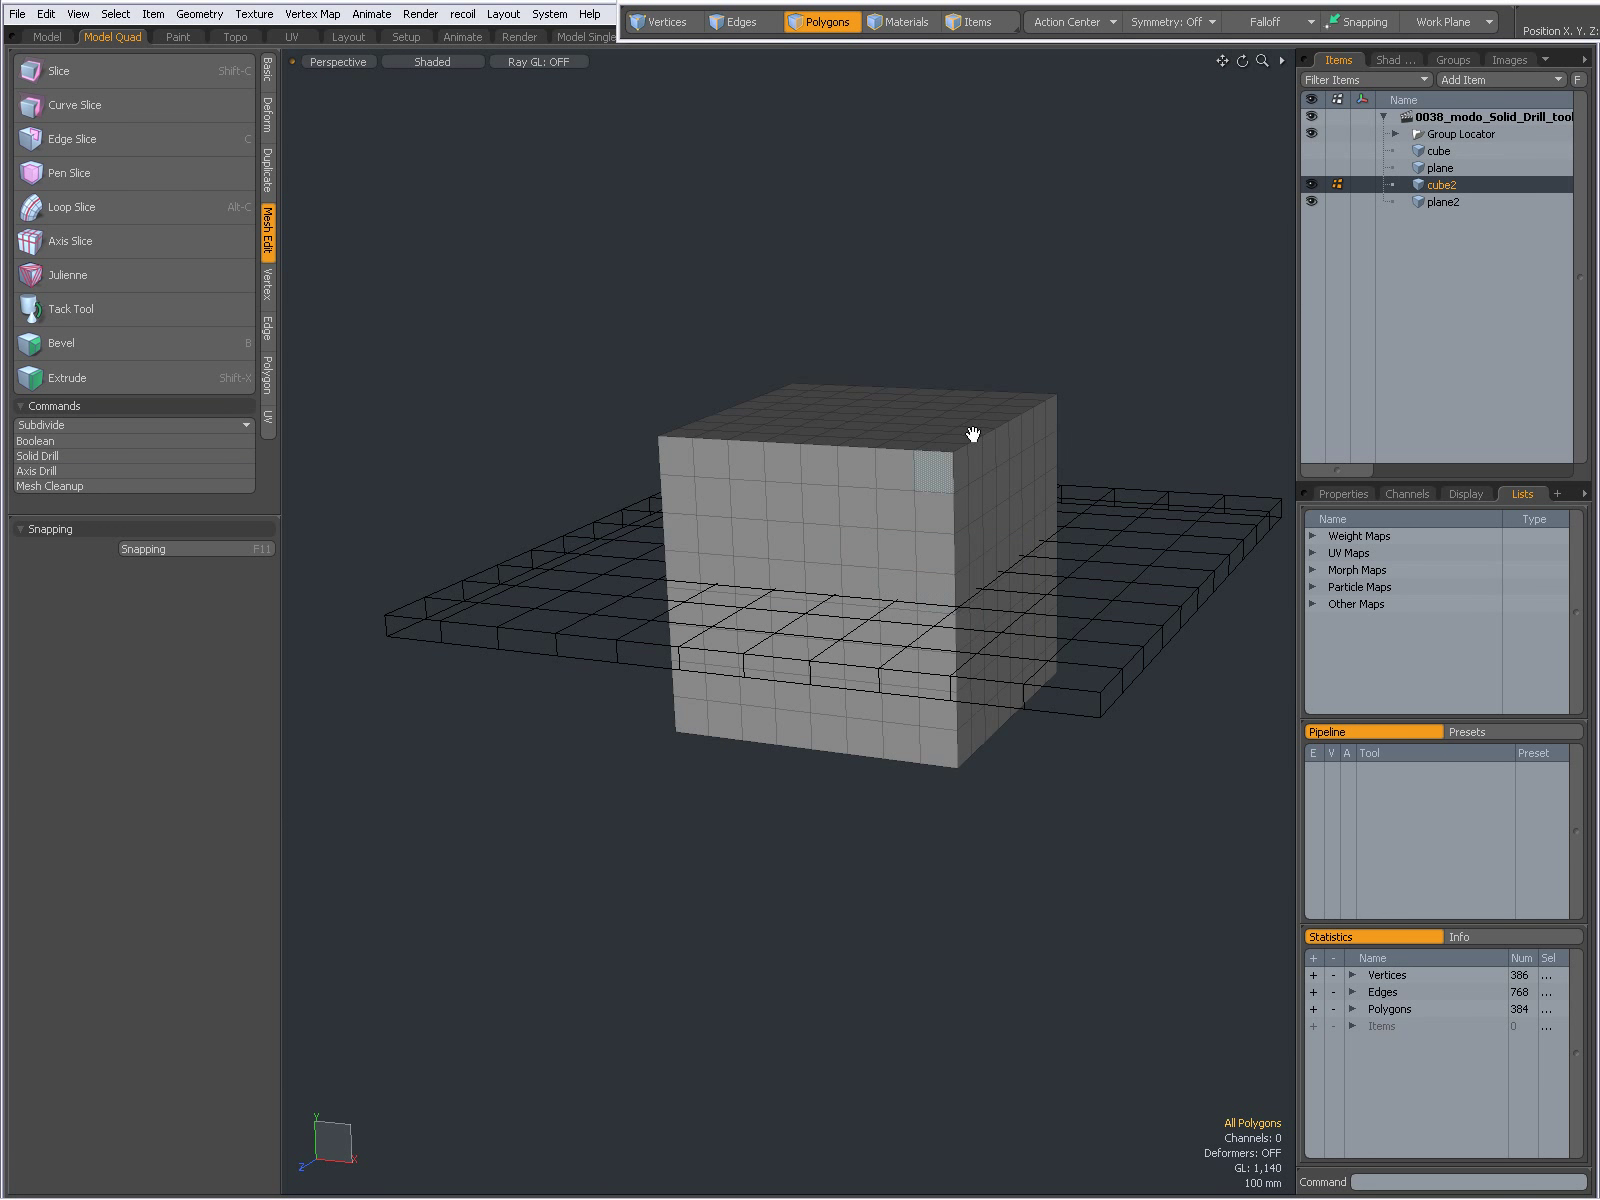
double_click(827, 483)
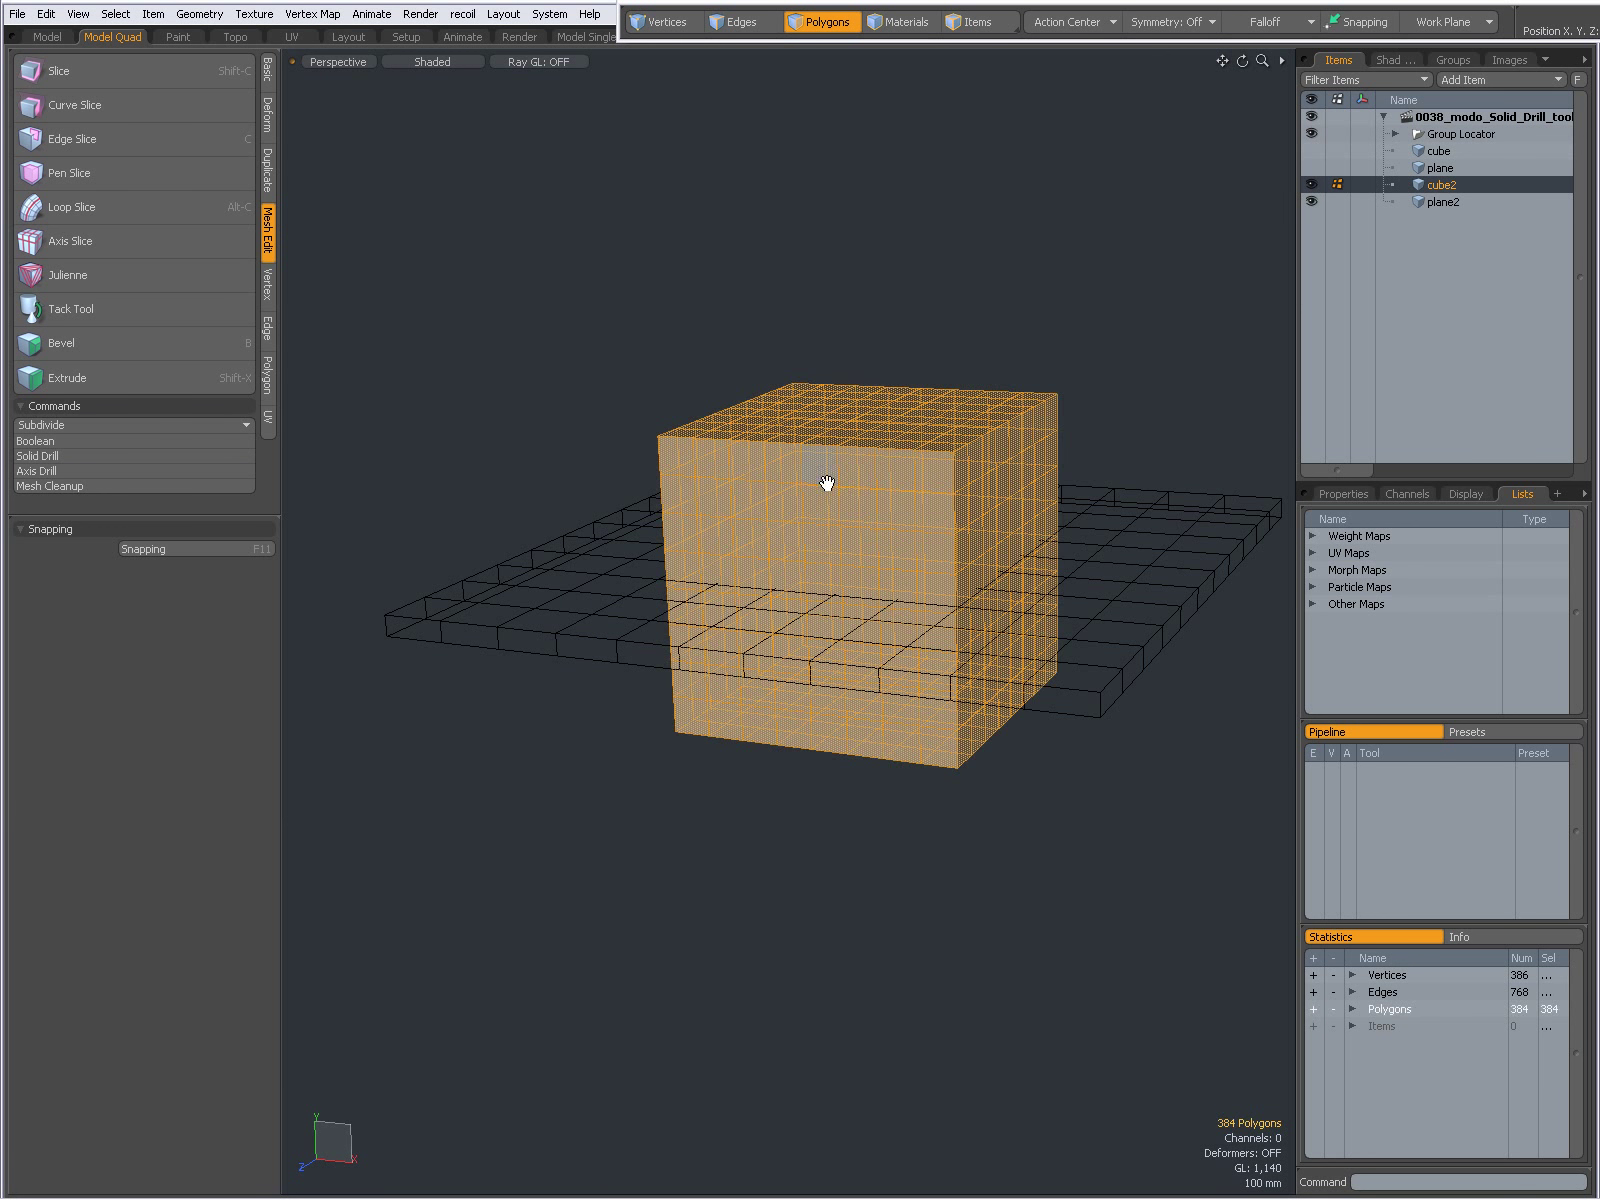
left_click(1150, 343)
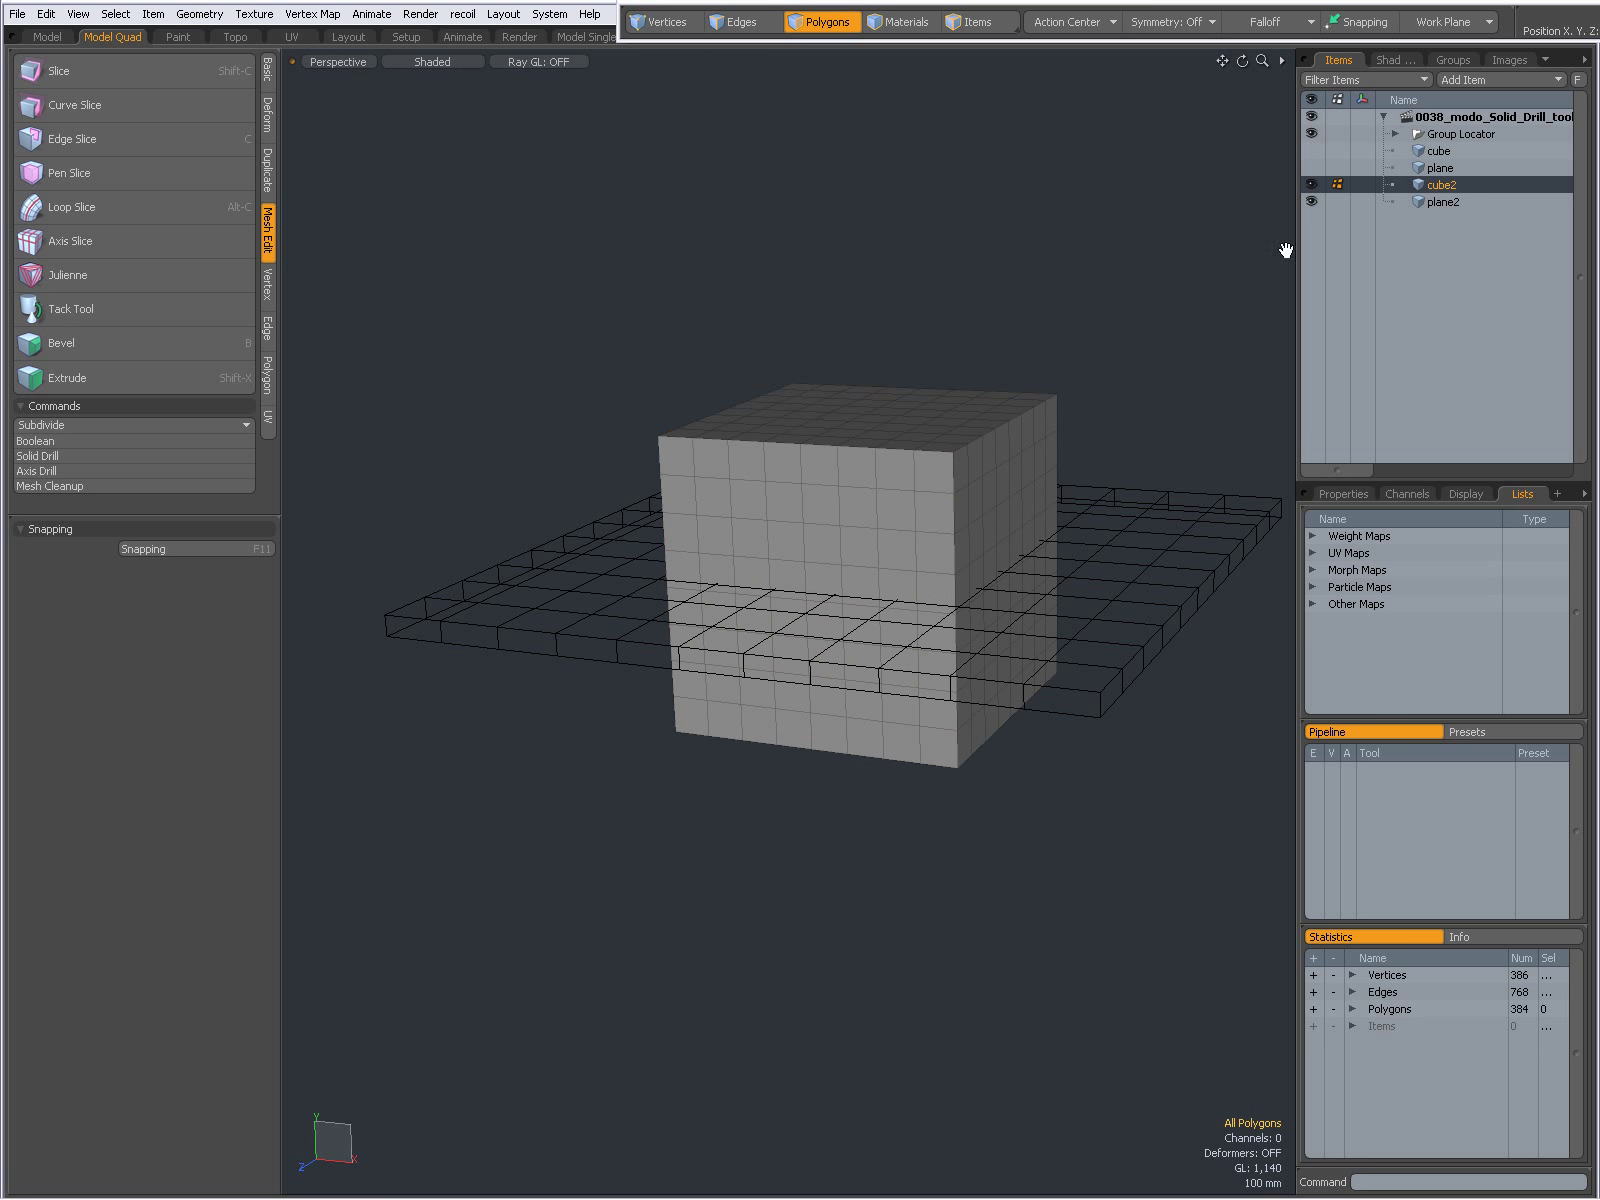
- Make plane2 active, select its polygons, and orbit to view the slab's underside
left_click(1436, 199)
double_click(1137, 569)
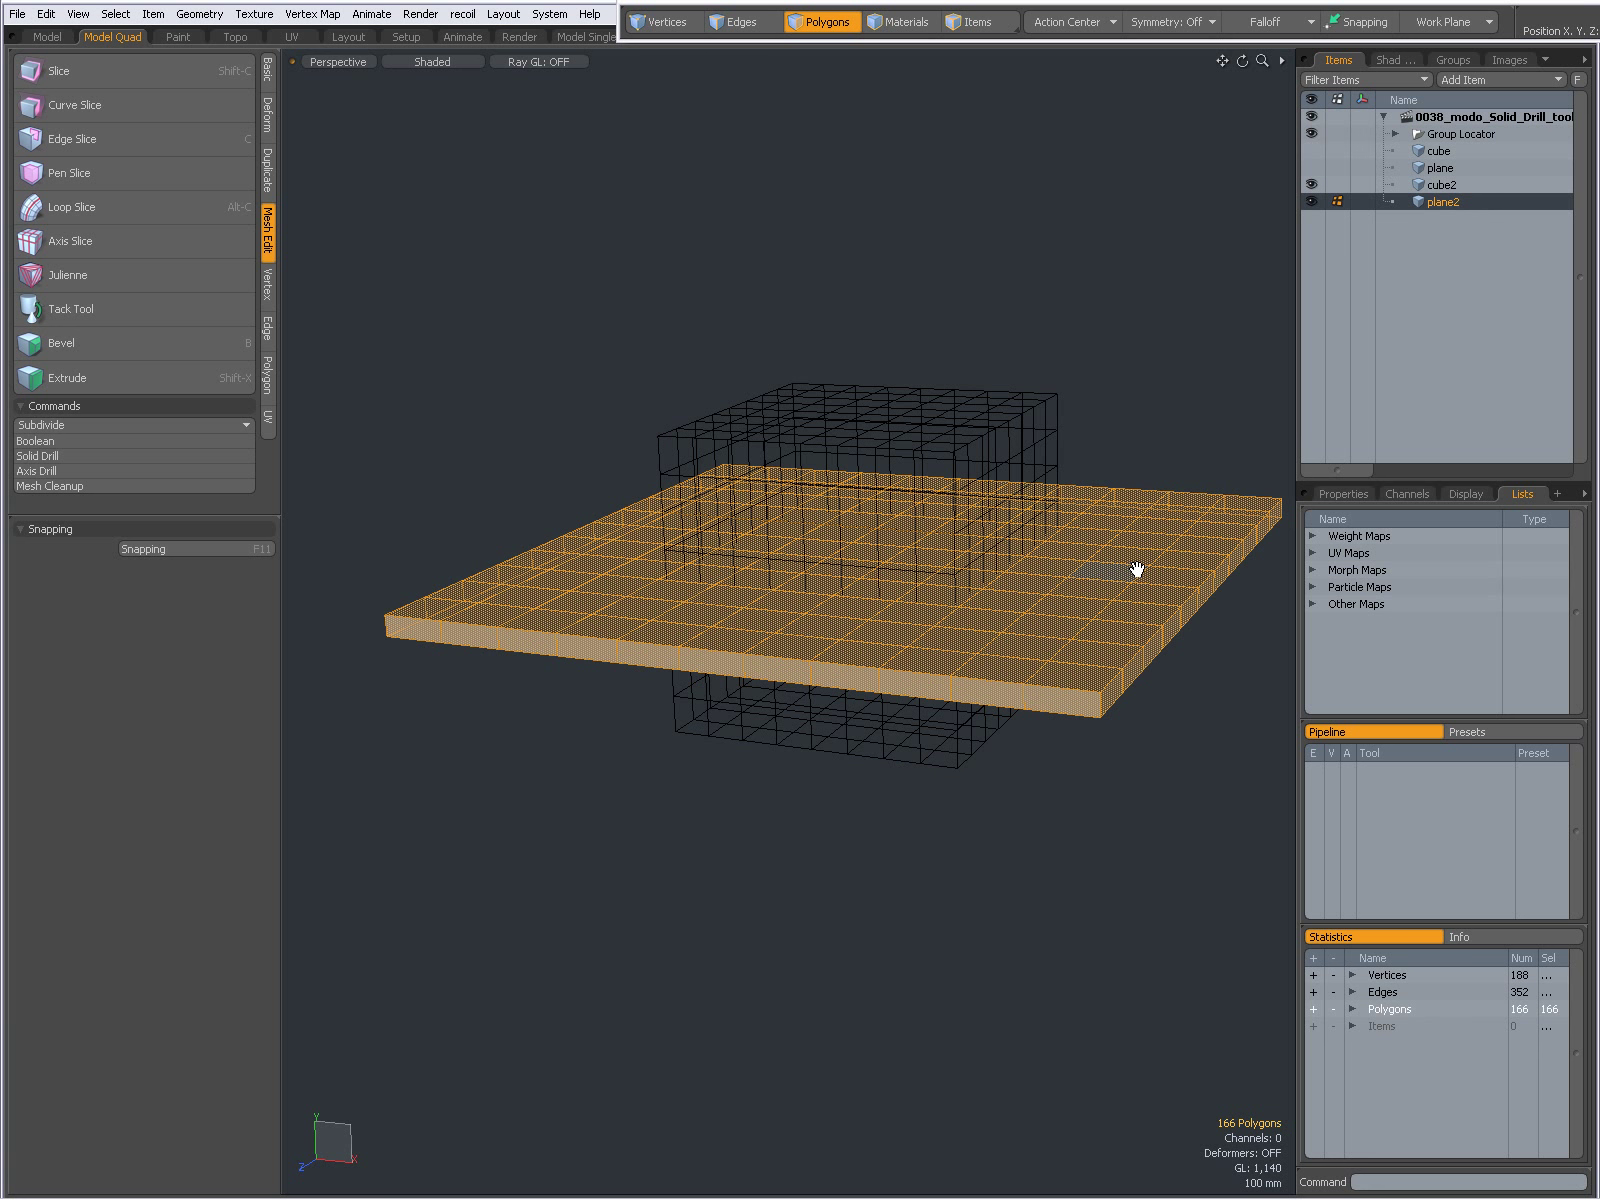
left_click_drag(1065, 626, 789, 268, "alt")
left_click(789, 270)
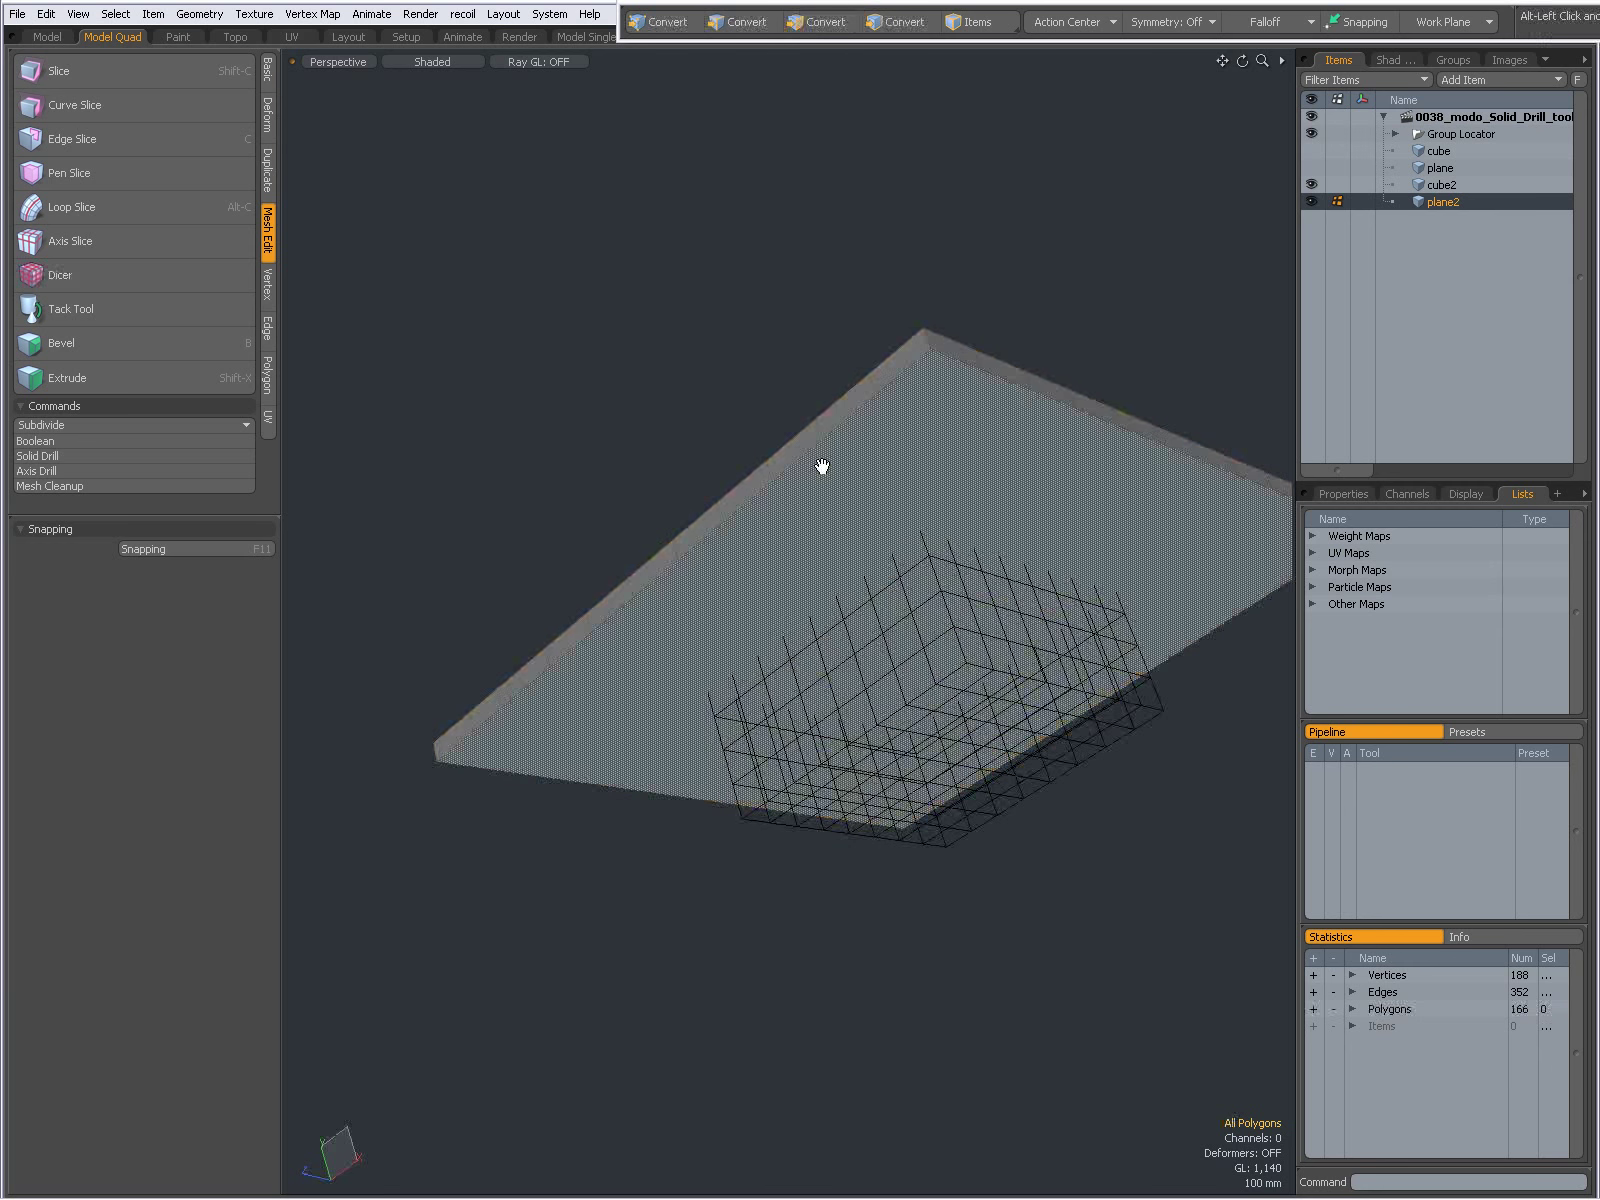
left_click_drag(821, 468, 851, 537, "alt")
- With cube2 active, set the Solid Drill operation to Core
left_click(1350, 185)
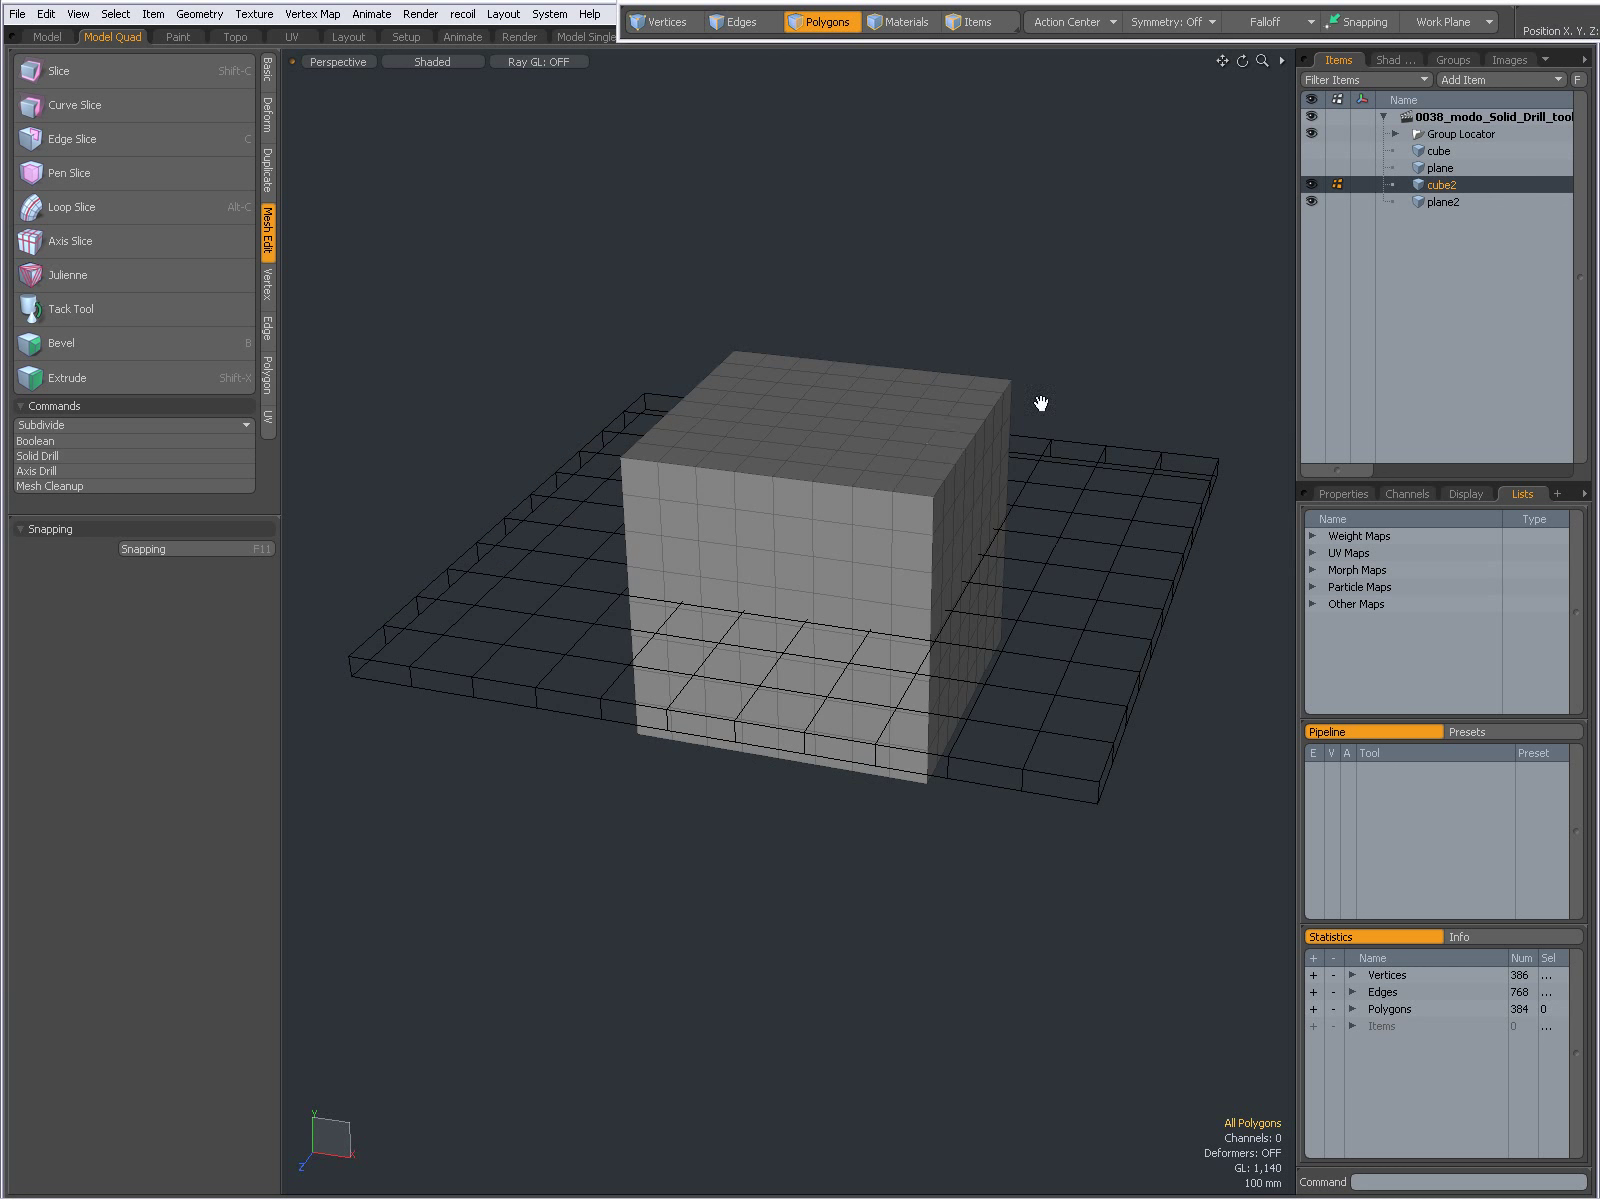
left_click(70, 455)
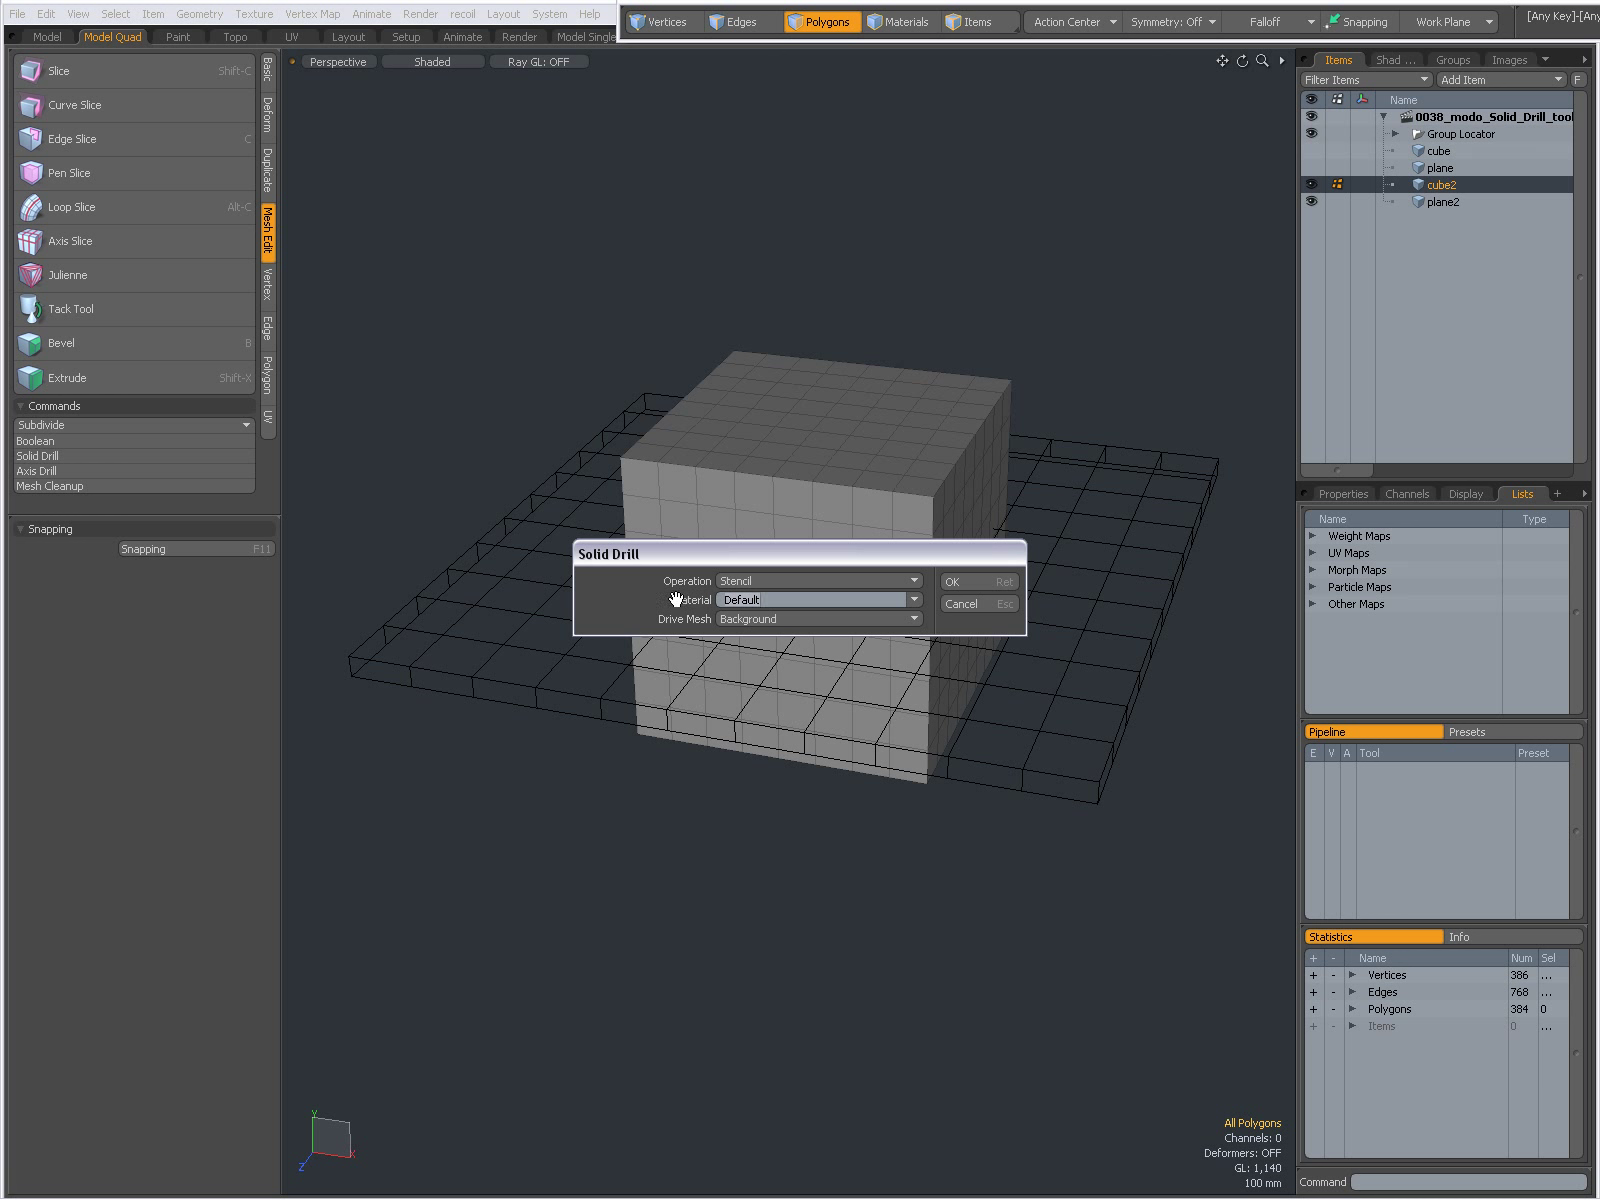
left_click(805, 579)
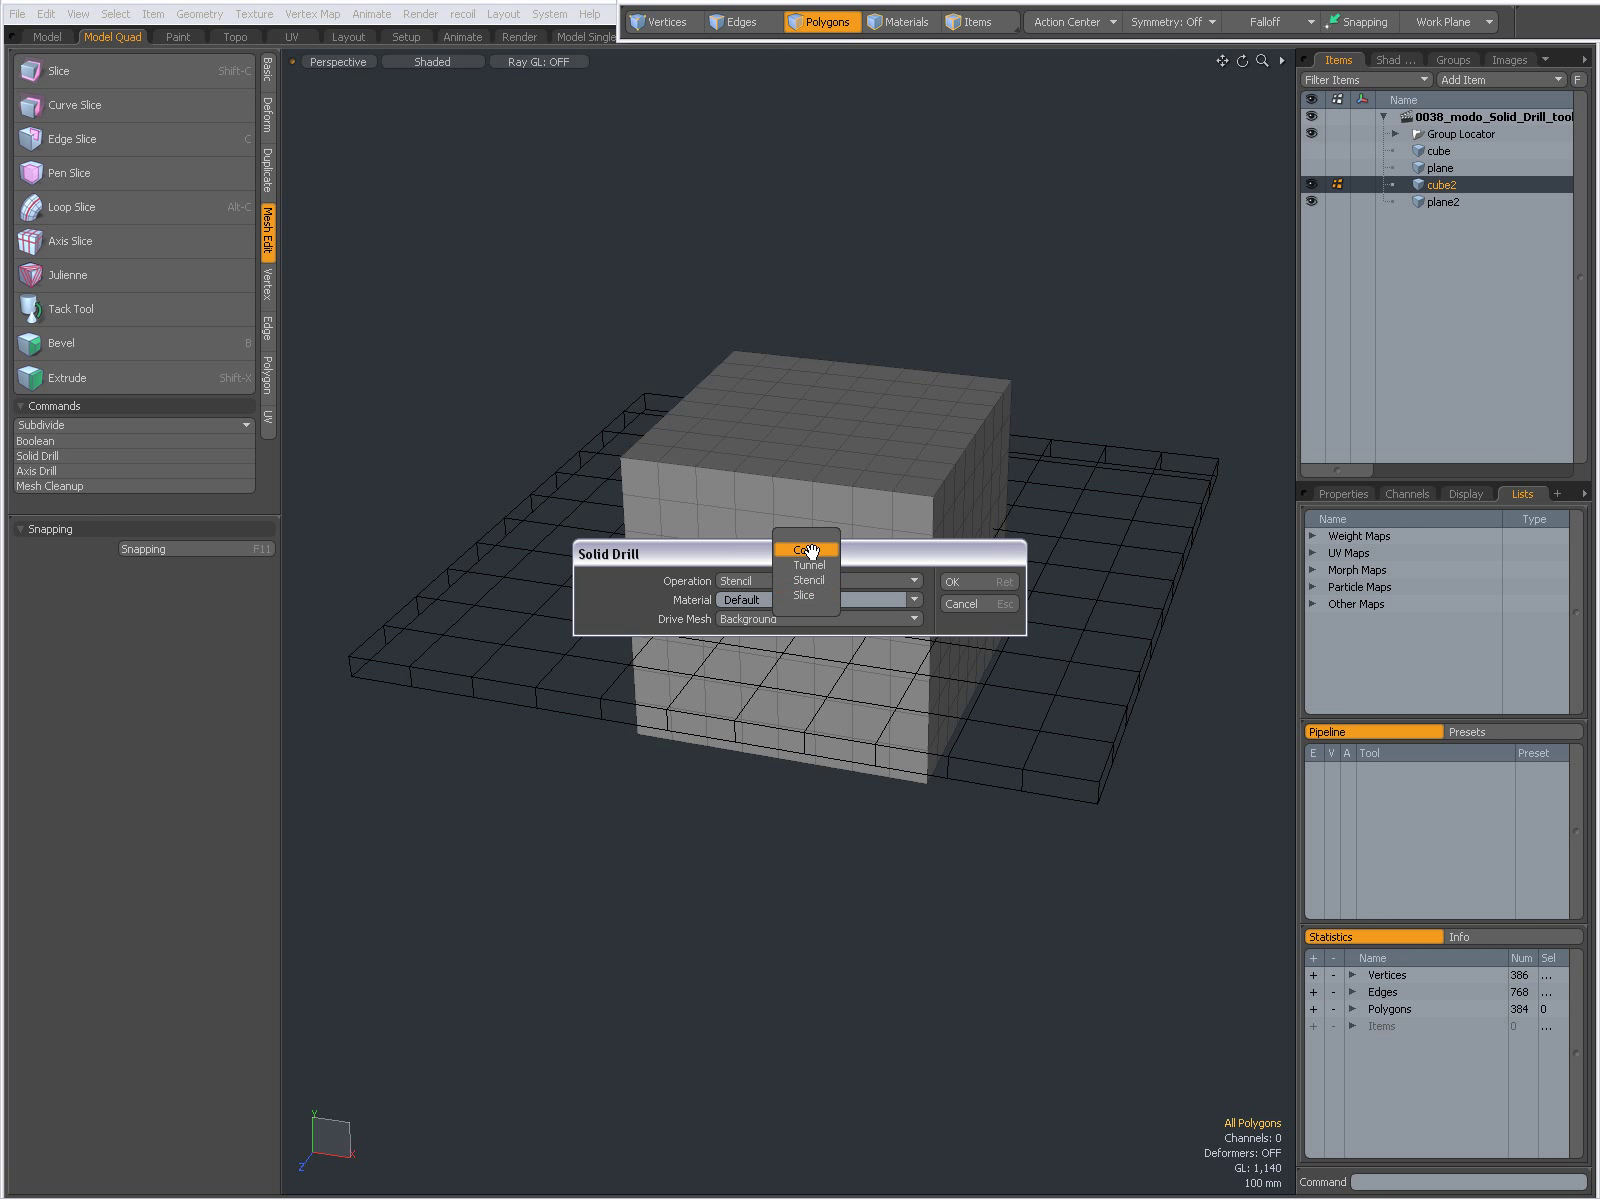
left_click(809, 549)
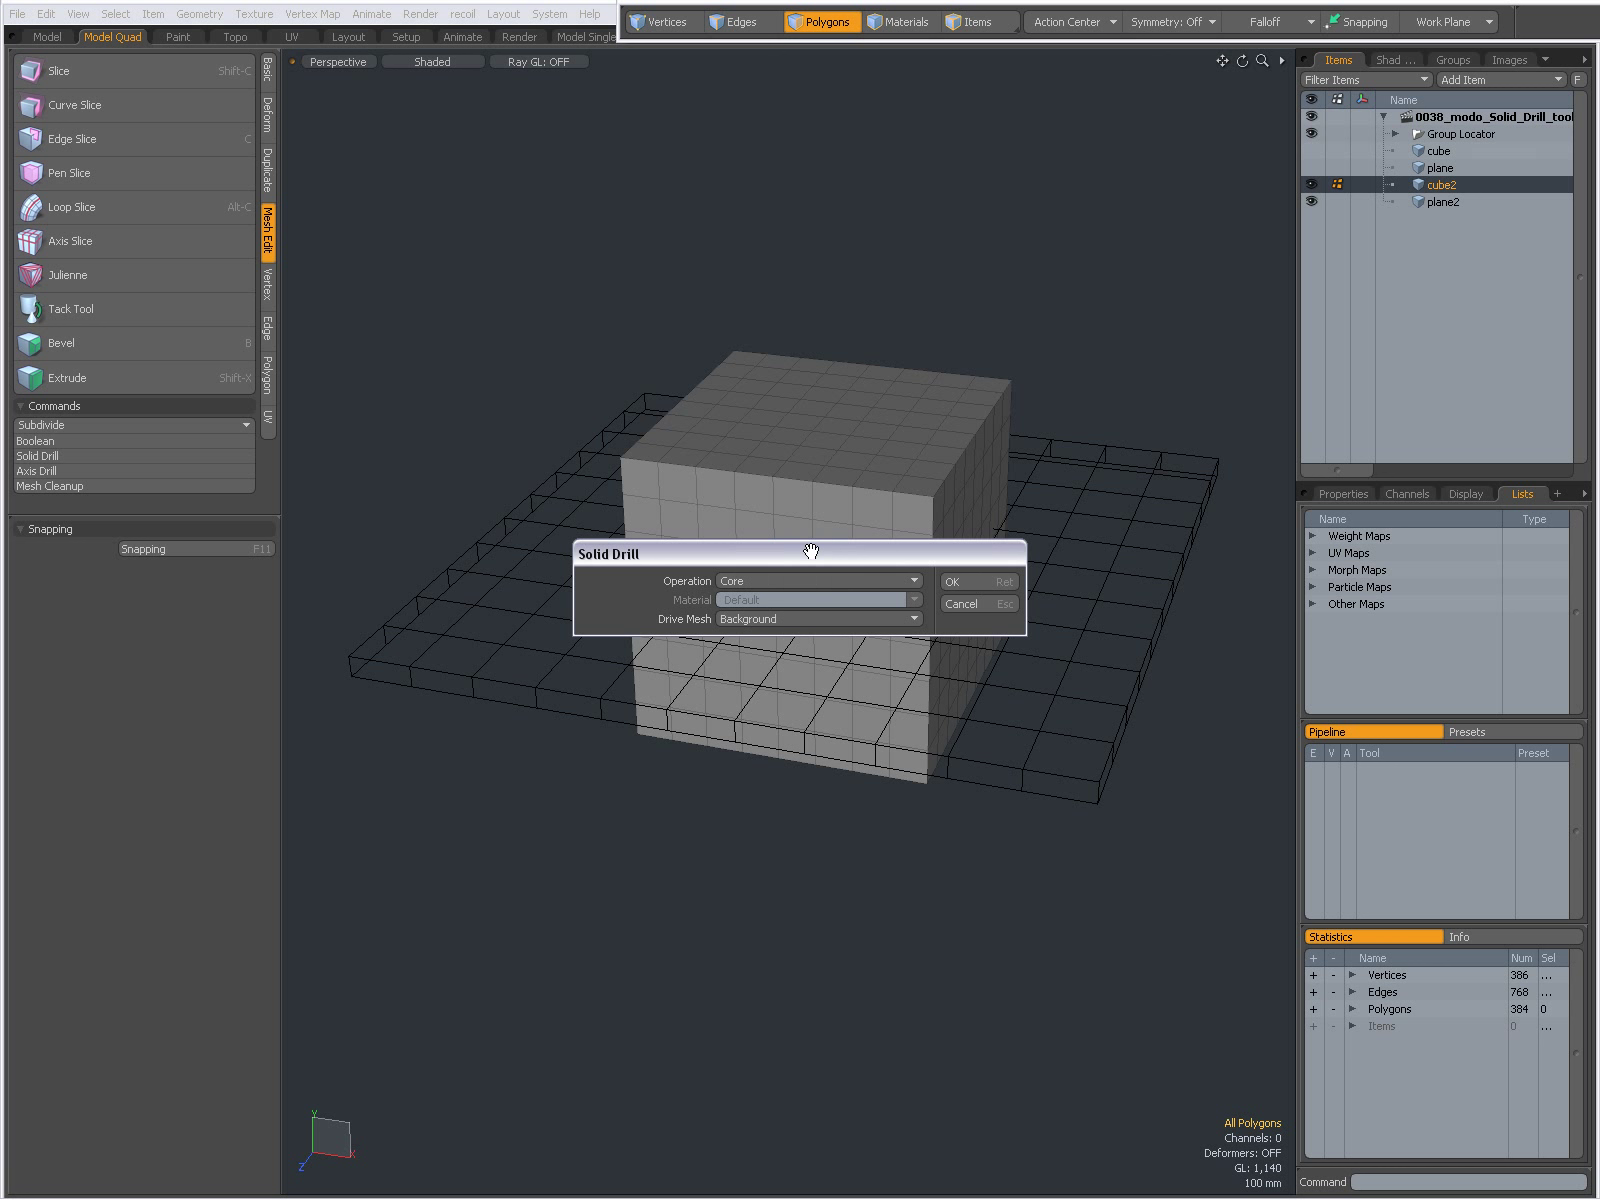
- Apply the Core drill to cube2 and orbit around the remaining ring
left_click(966, 577)
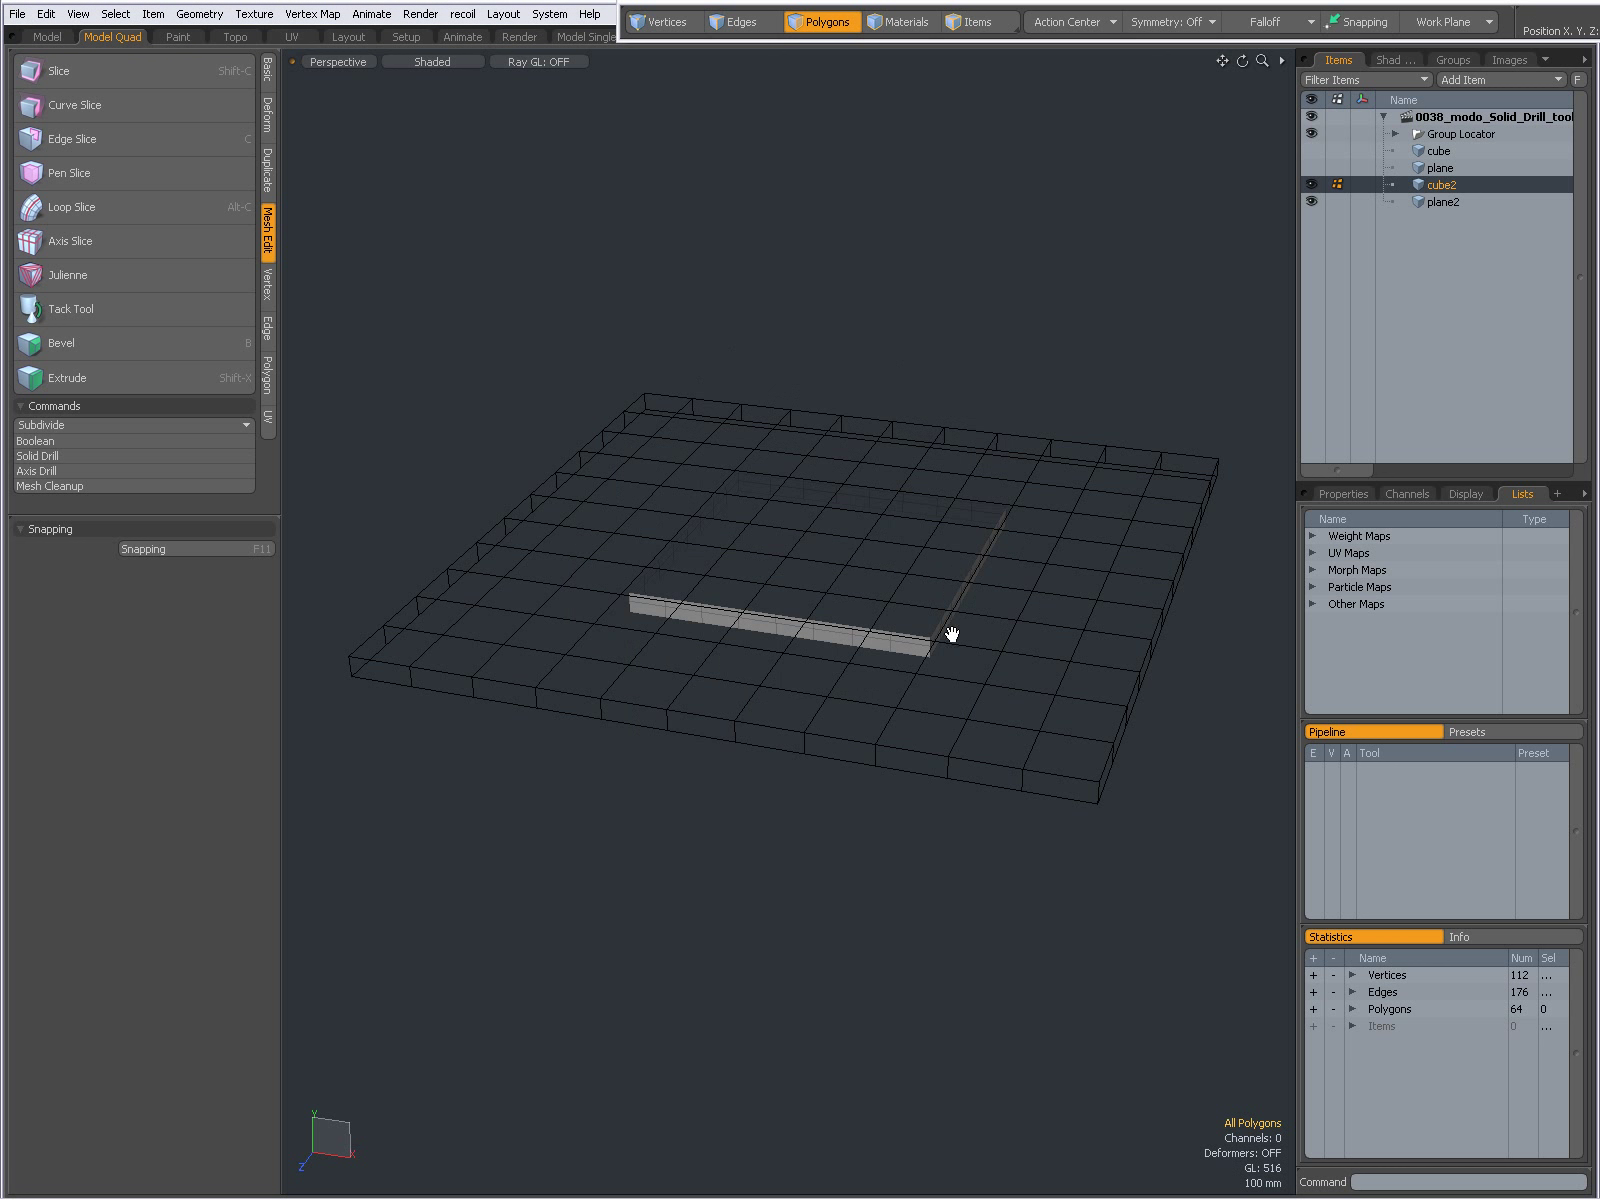
left_click_drag(929, 632, 1010, 632, "ctrl+alt")
left_click_drag(926, 640, 1068, 486, "alt")
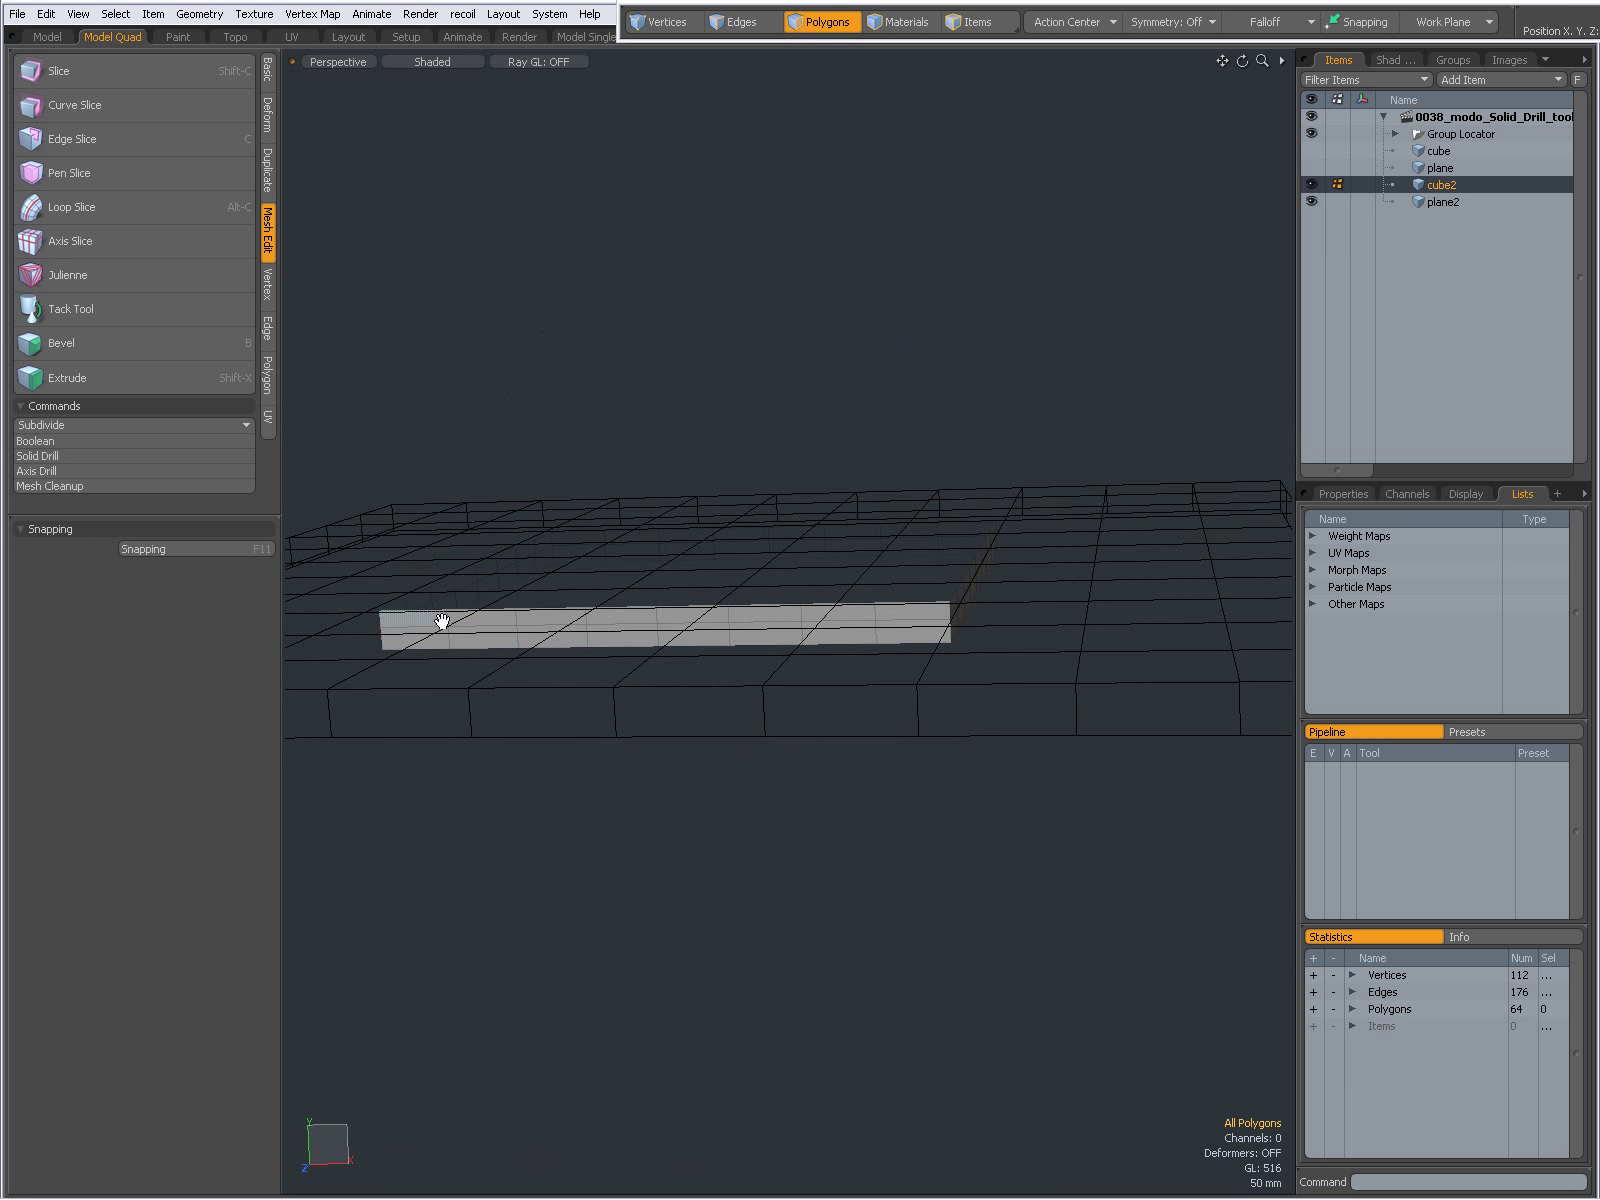
left_click_drag(1025, 565, 947, 636, "alt")
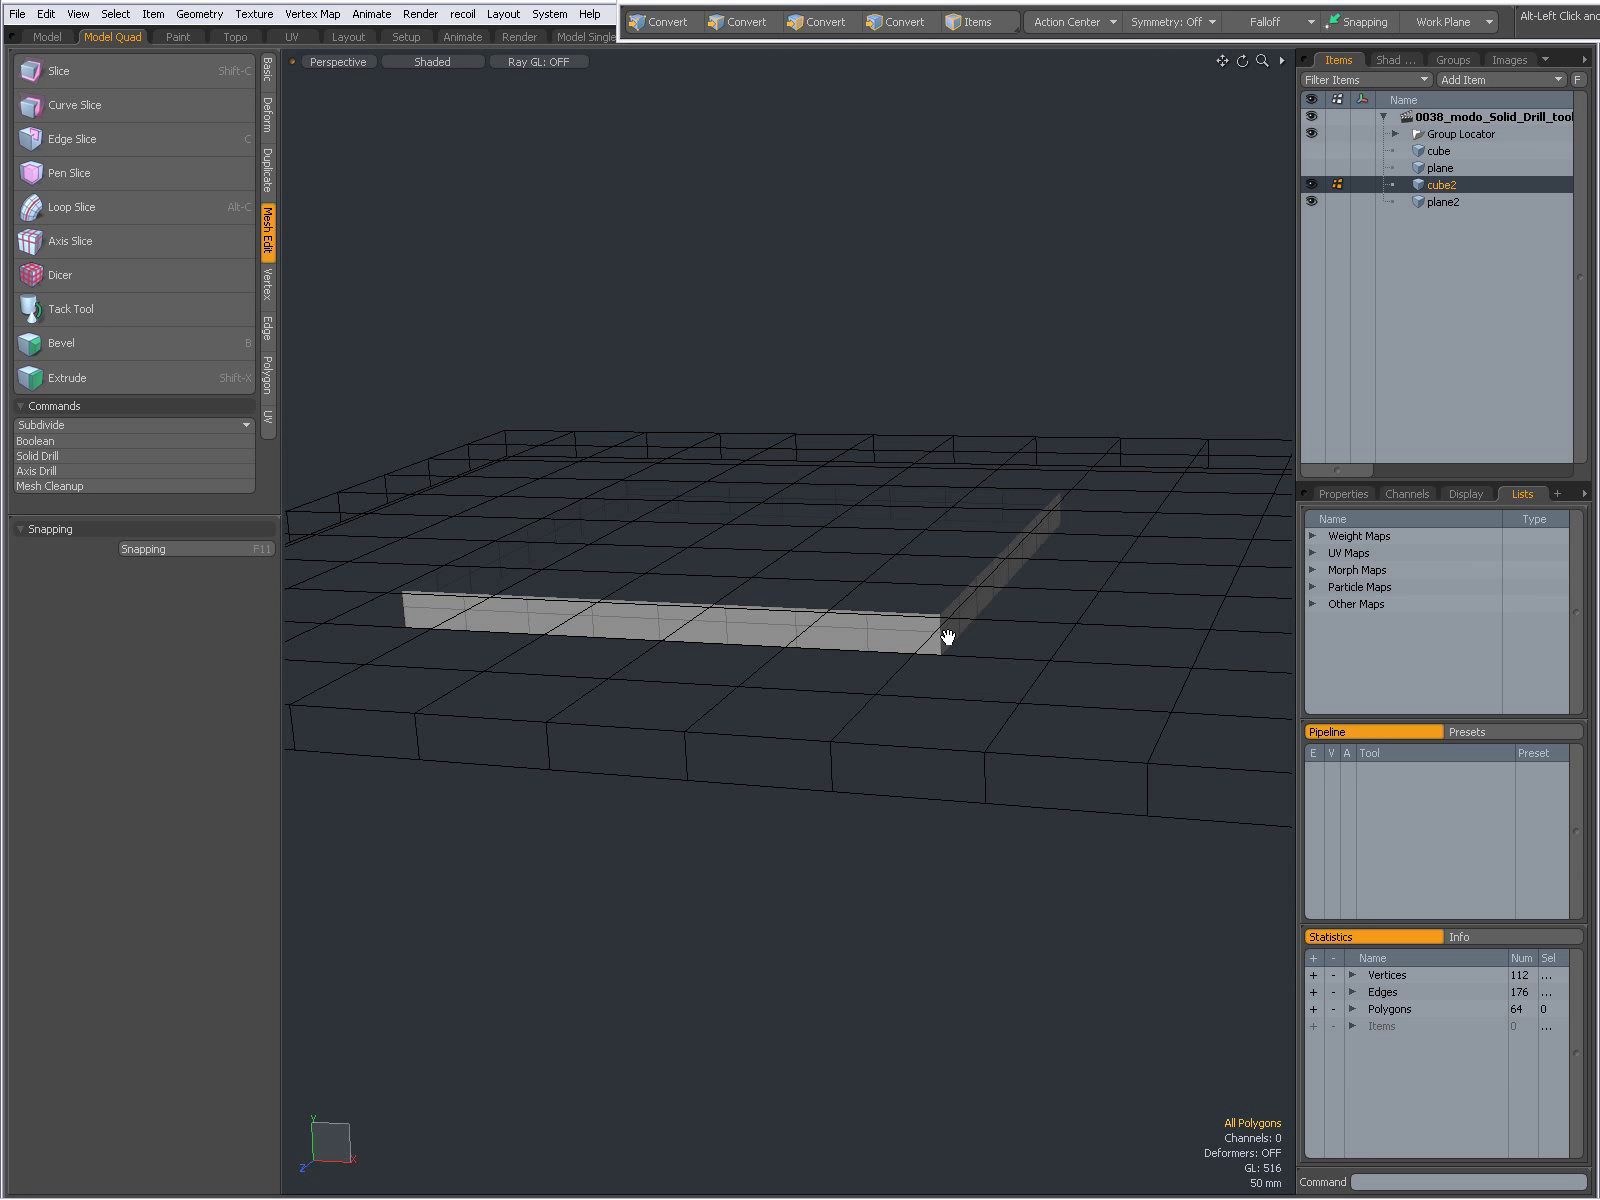
- Select the ring's polygons as vertices, inspect its corner, then undo the Core drill
double_click(1000, 578)
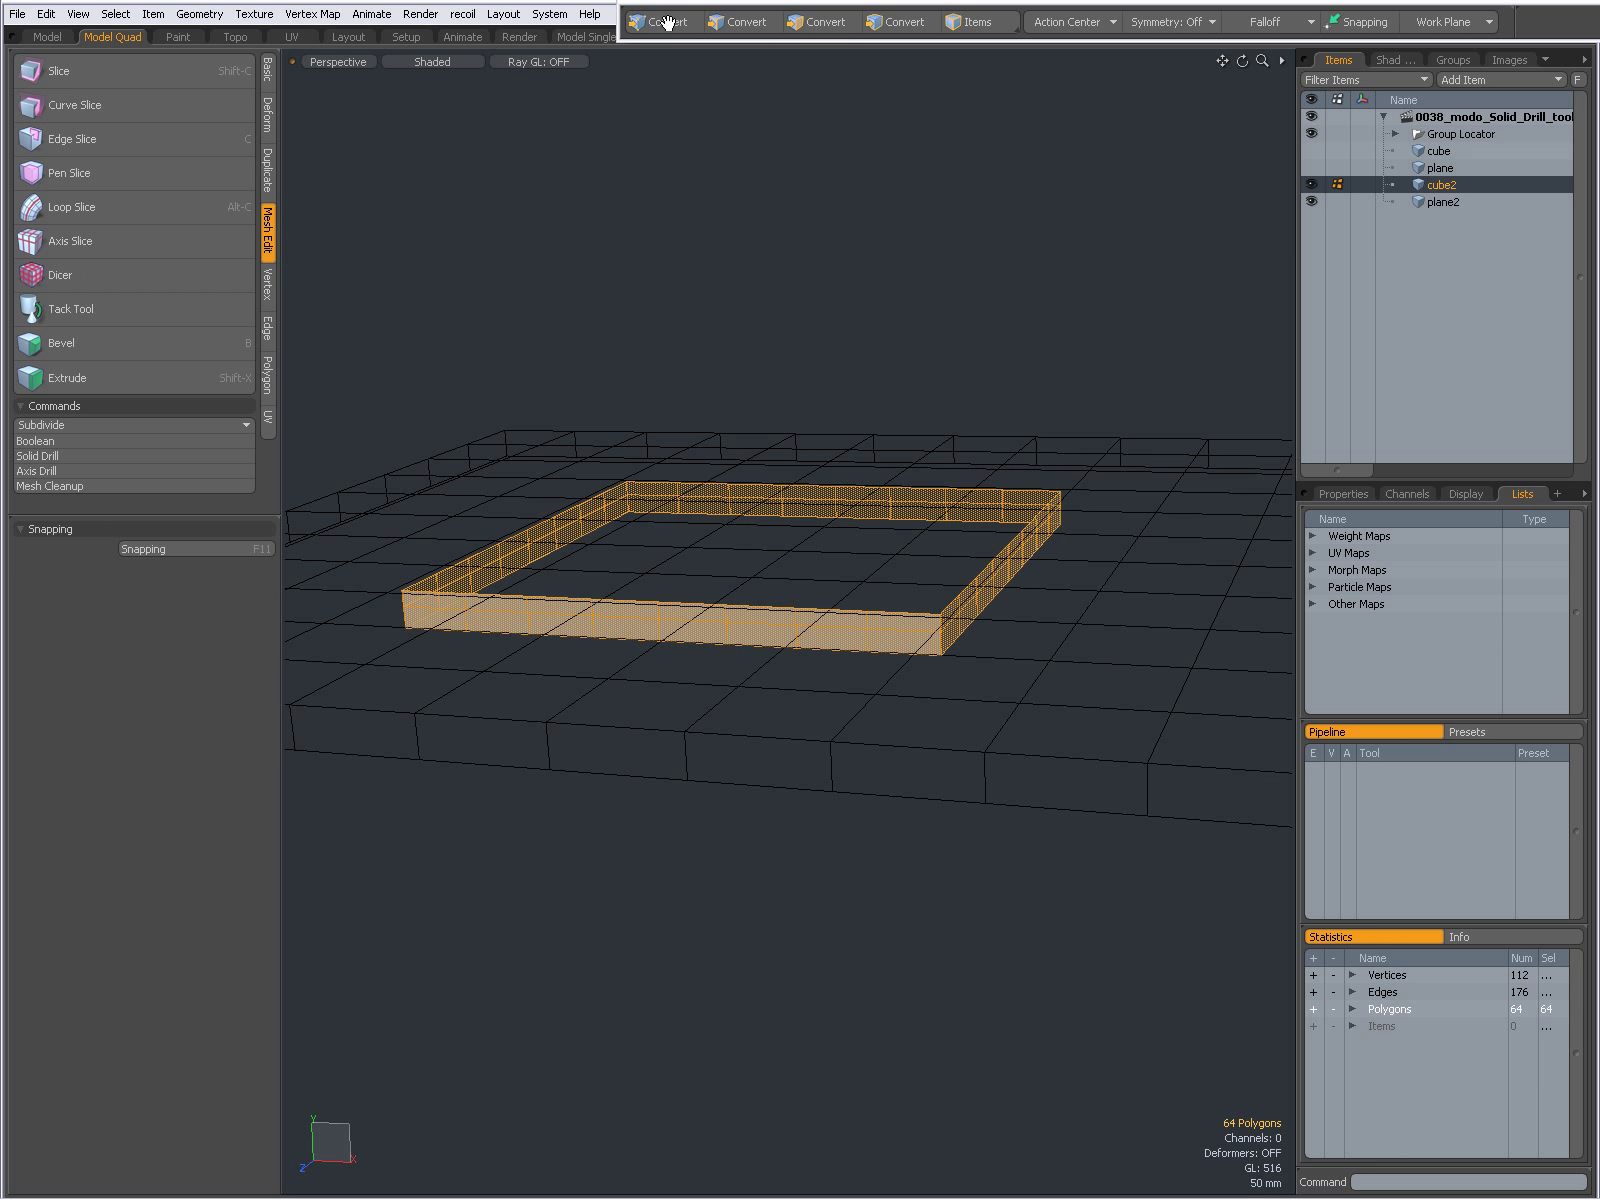
left_click(665, 22, "alt")
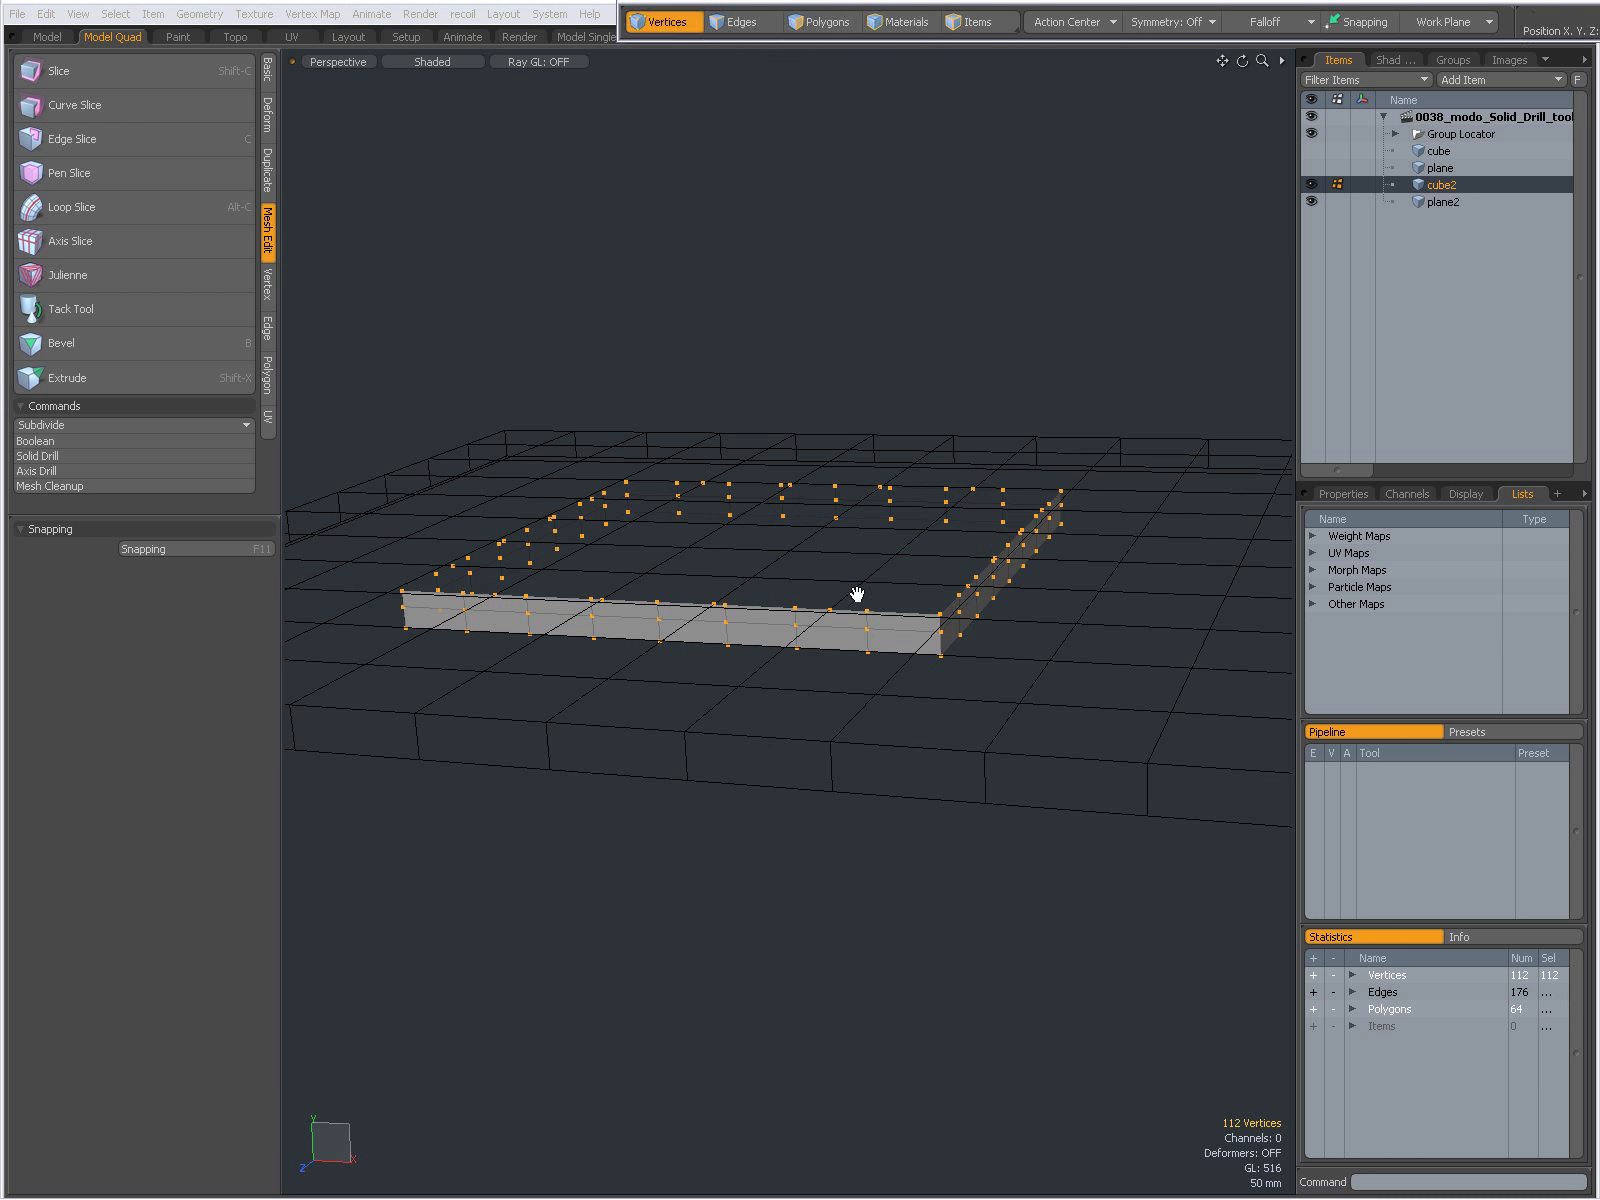
left_click_drag(938, 638, 1011, 639, "ctrl+alt")
mouse_move(748, 590)
left_mouse_down("ctrl+alt")
mouse_move(804, 607)
mouse_move(766, 568)
left_mouse_up("ctrl+alt")
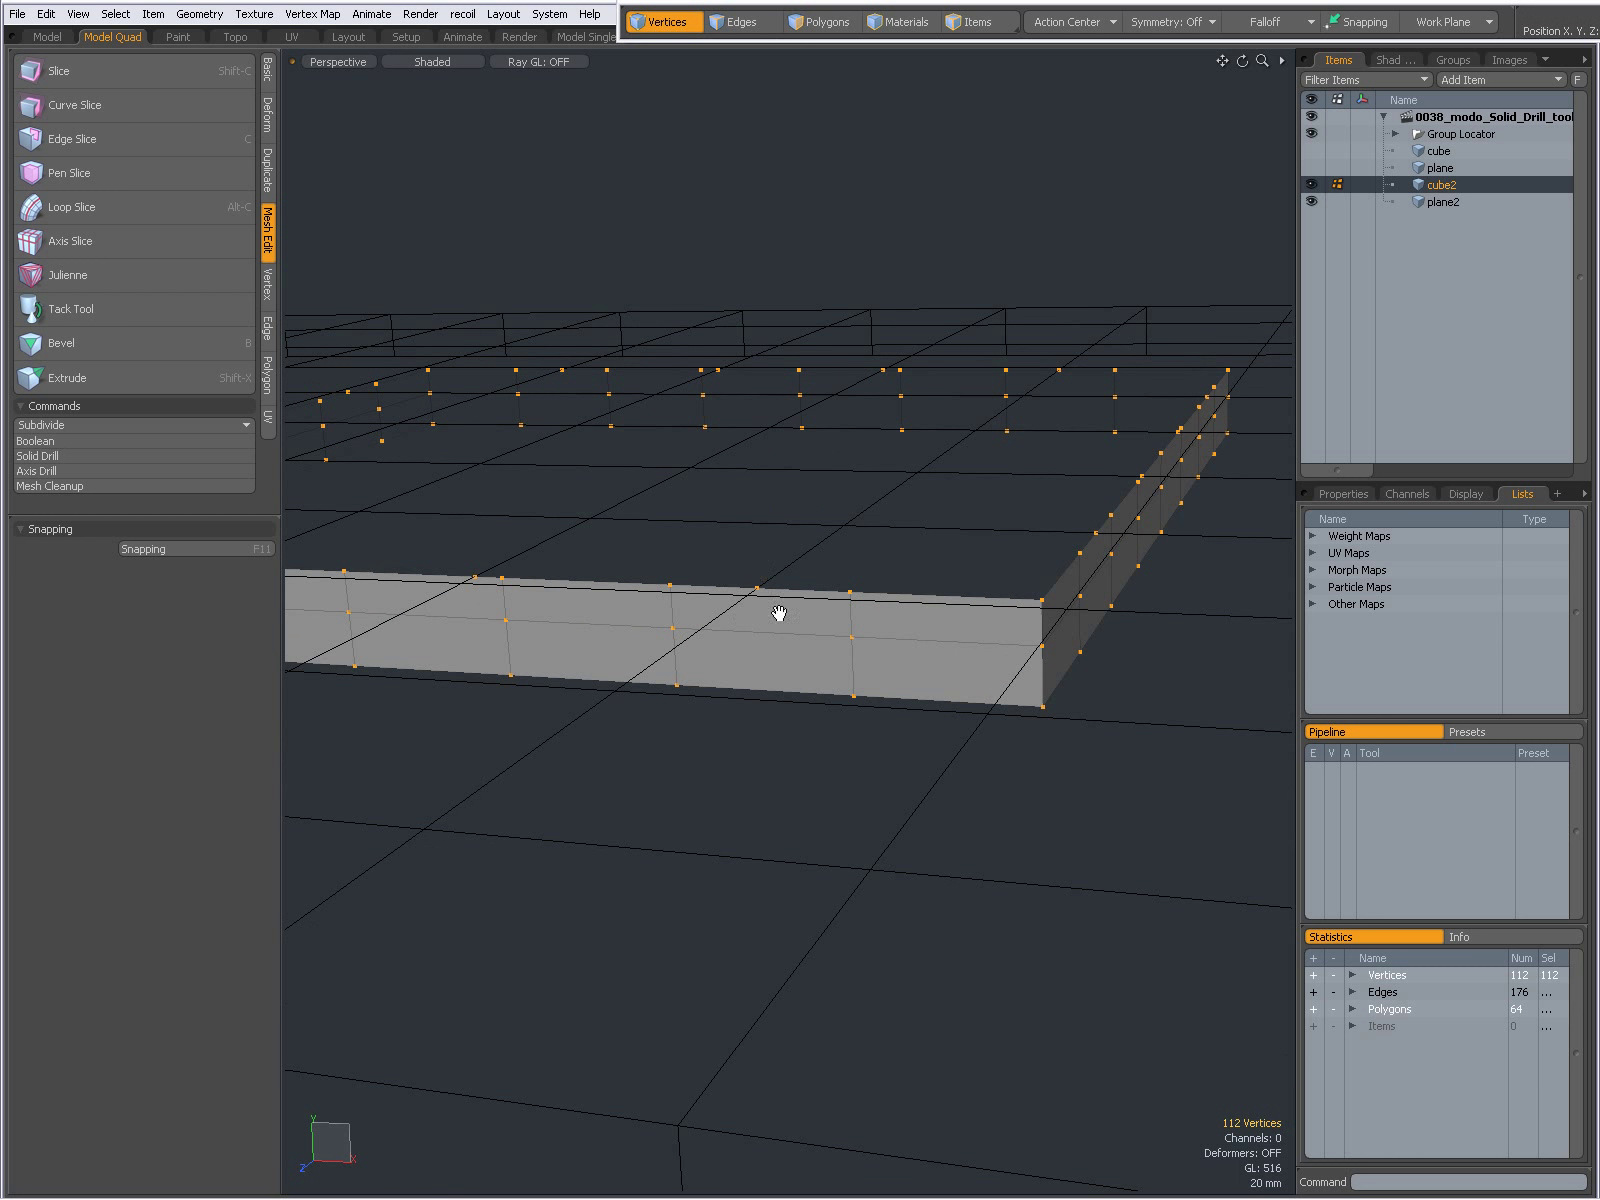
left_click_drag(829, 628, 655, 580, "ctrl+alt")
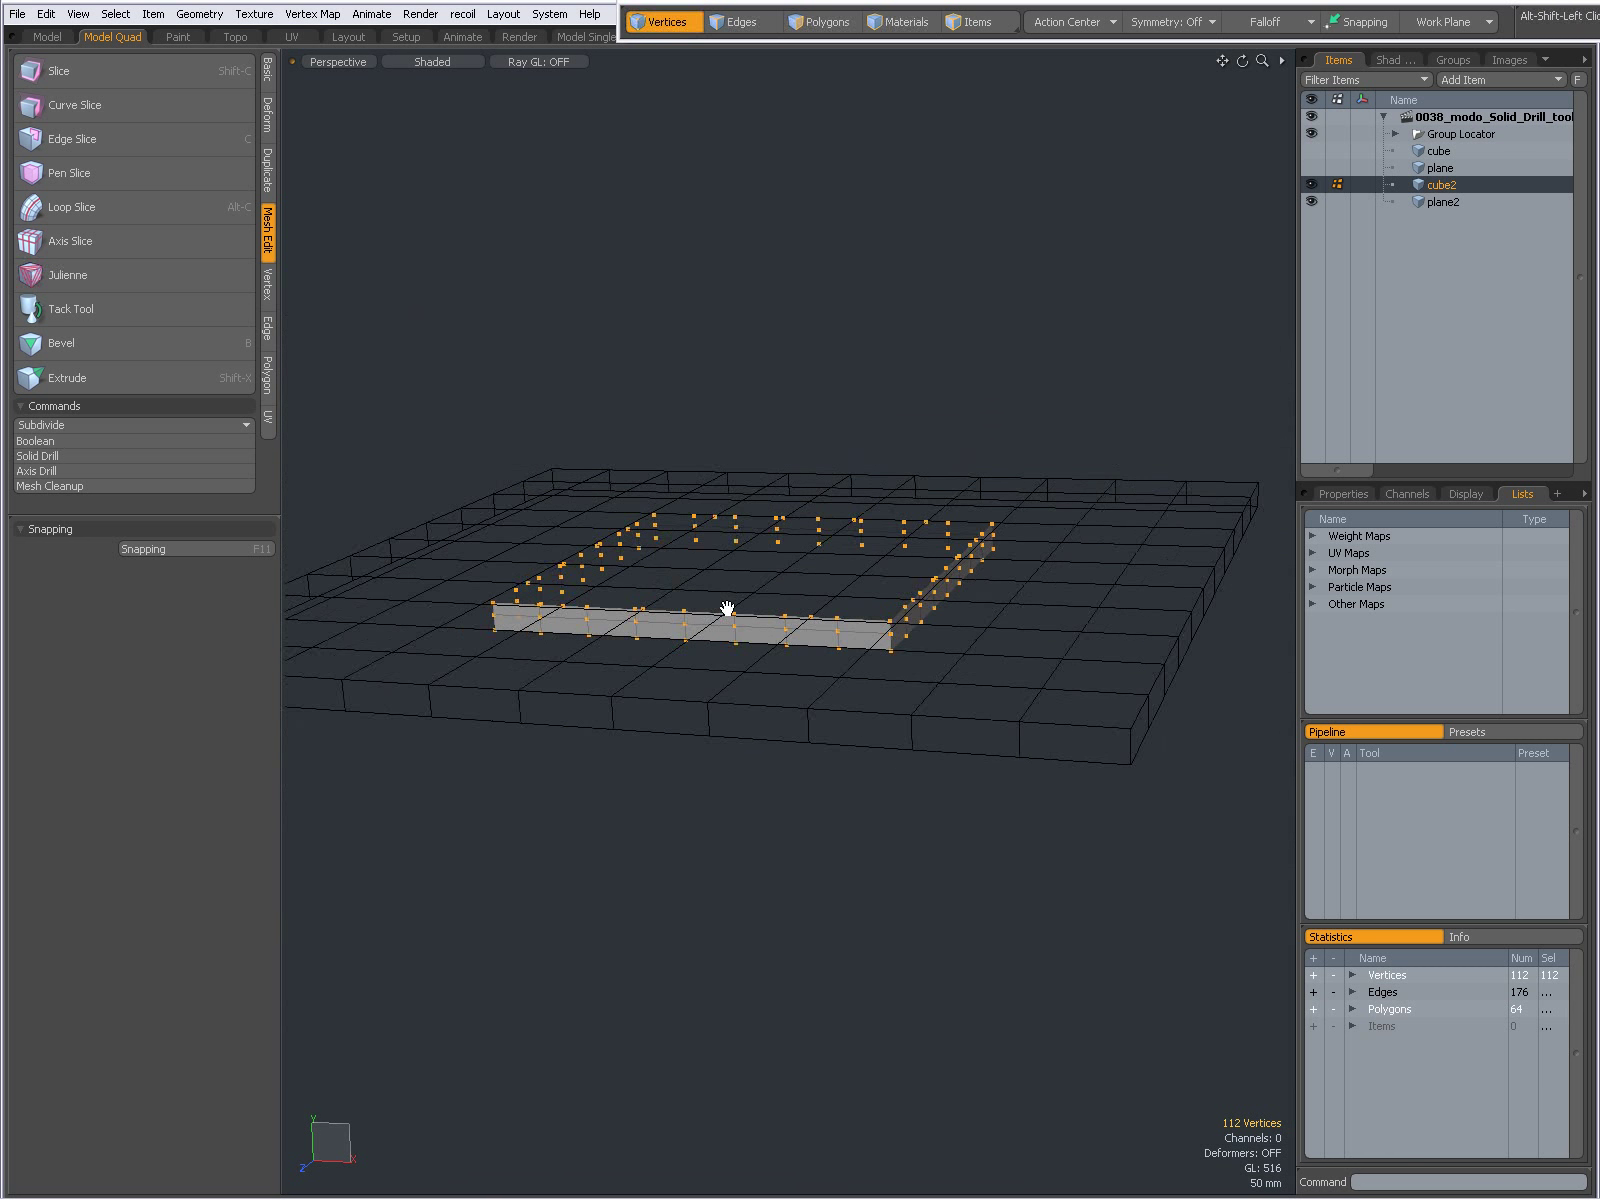
left_click_drag(745, 611, 783, 609, "alt+shift")
key("3")
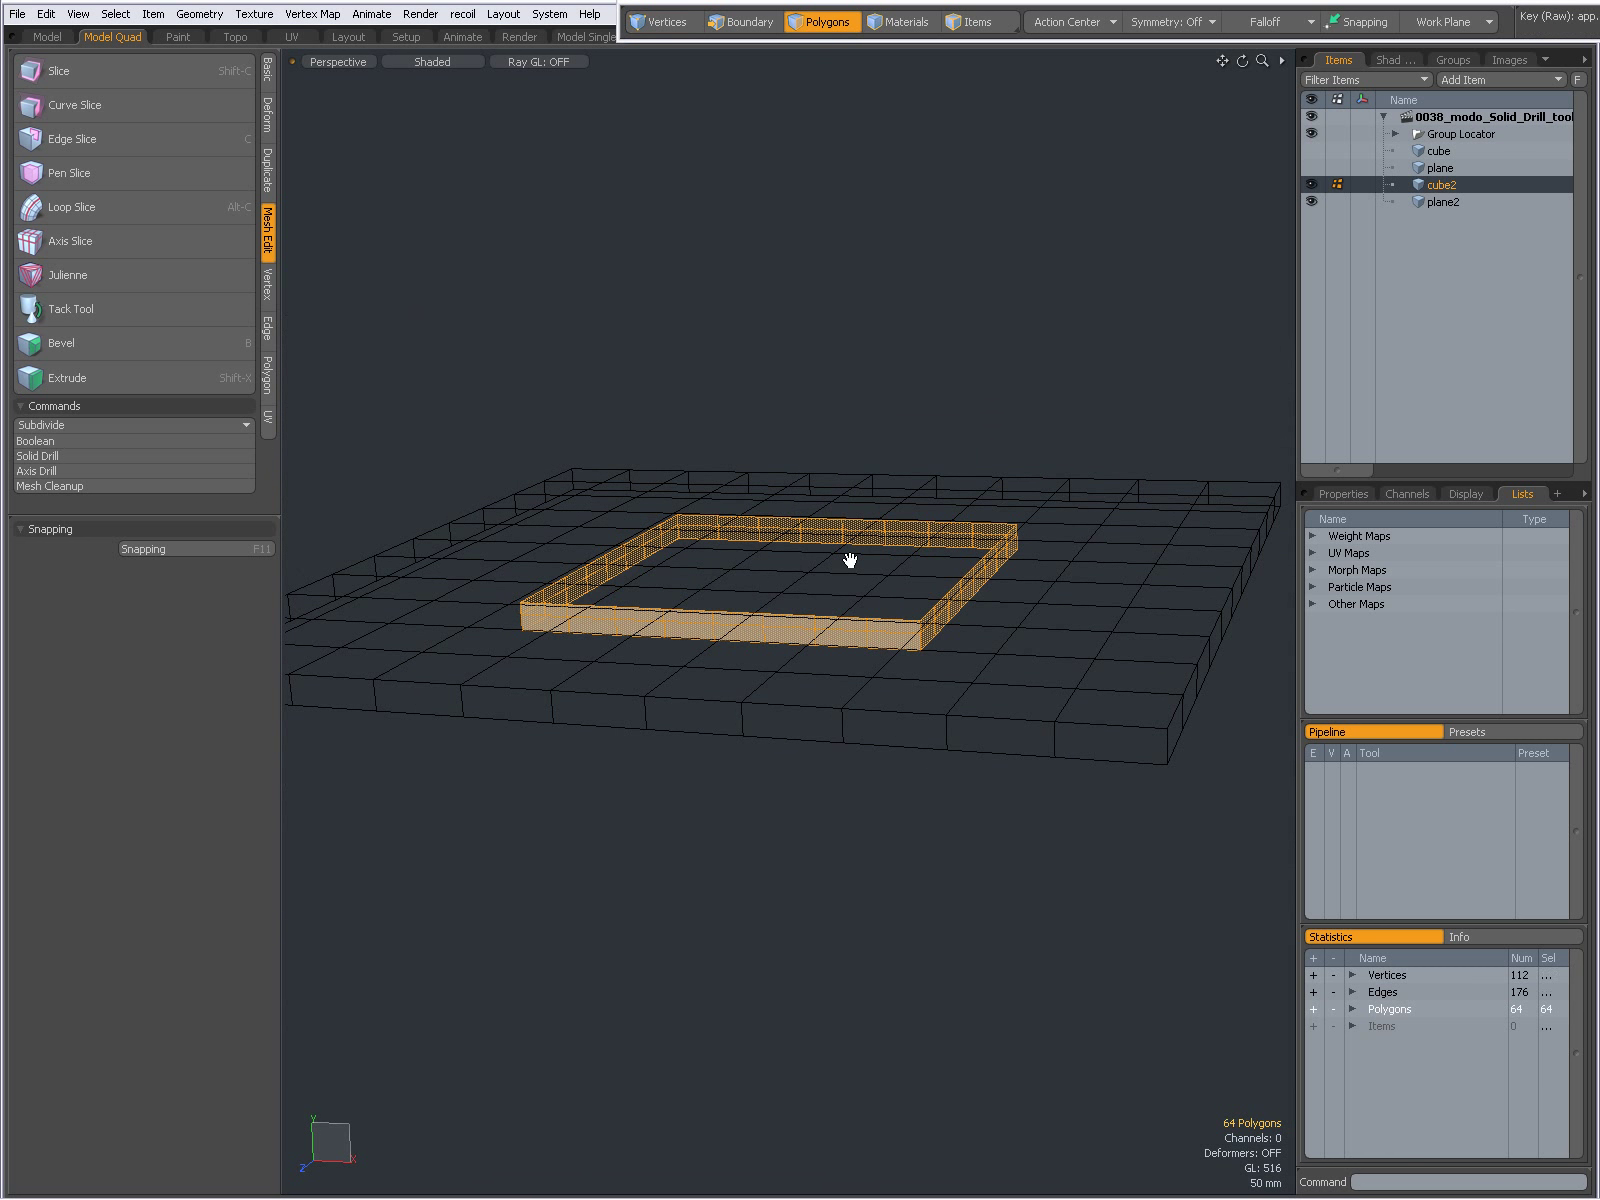
key("ctrl+z")
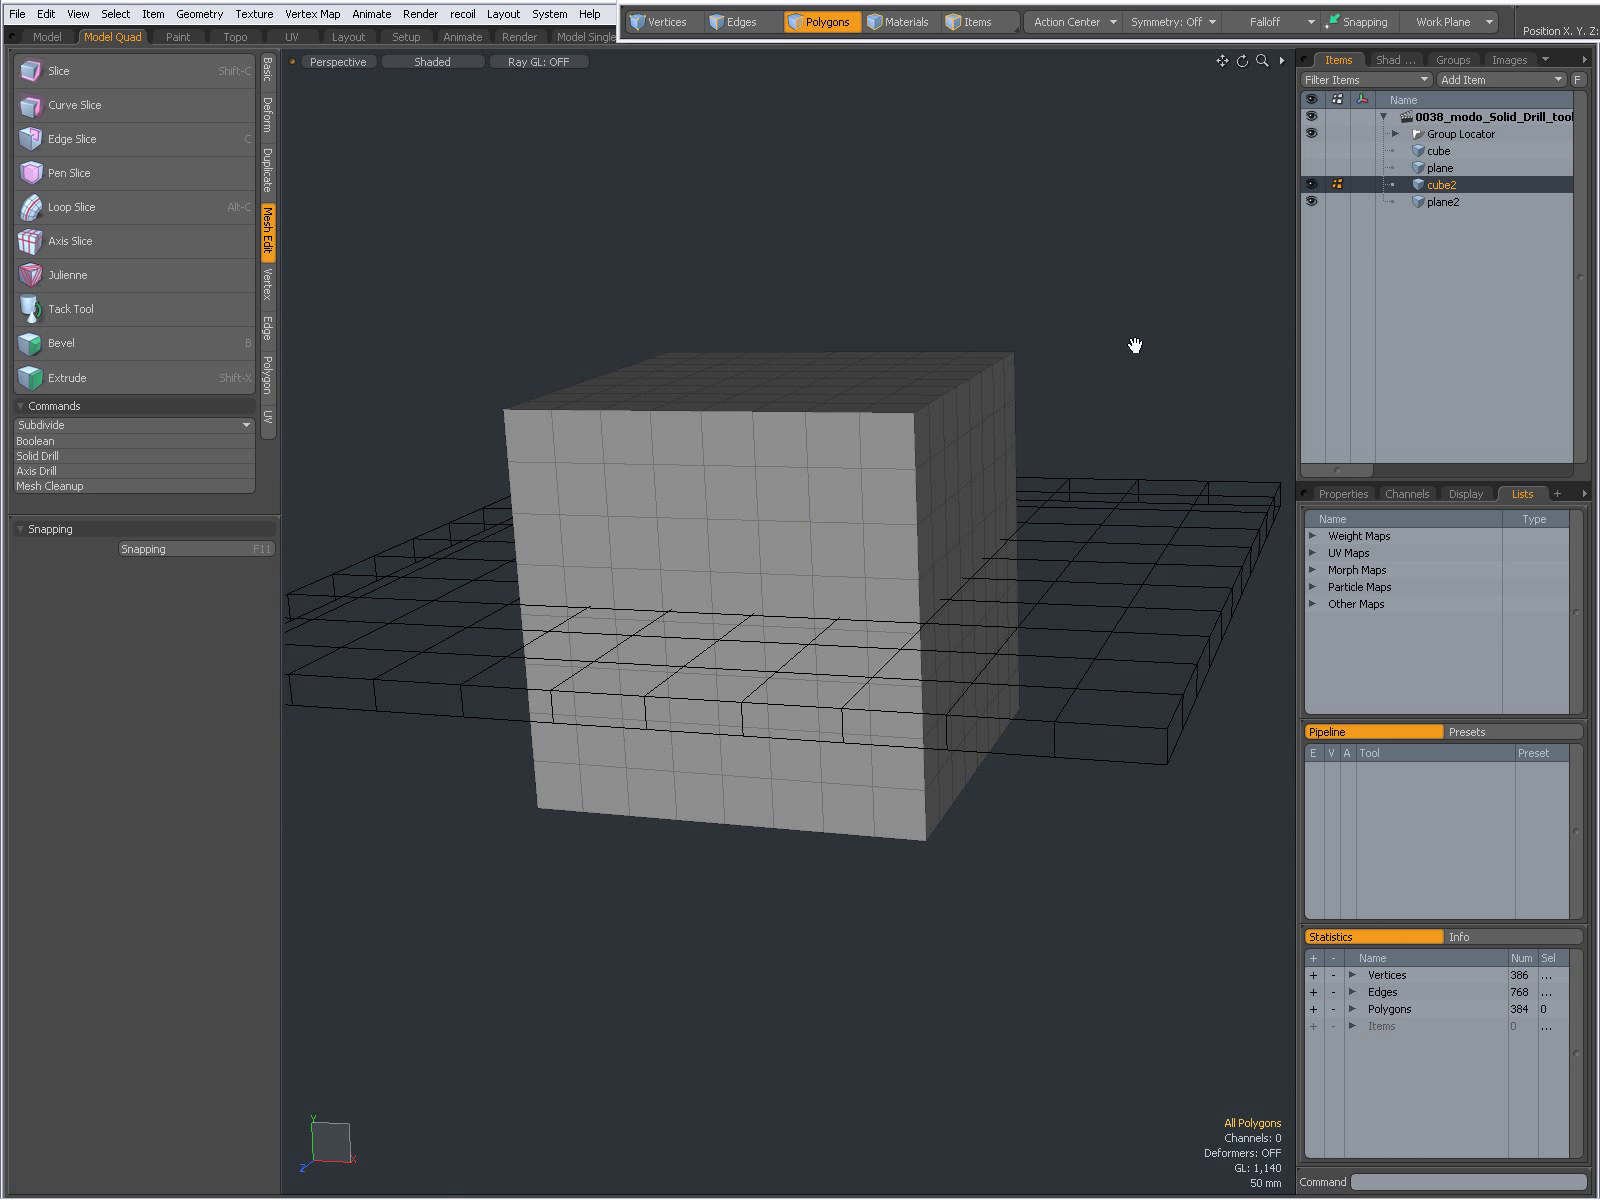
- Core-drill plane2 using the cube, then look down onto the cut plane
left_click(1438, 202)
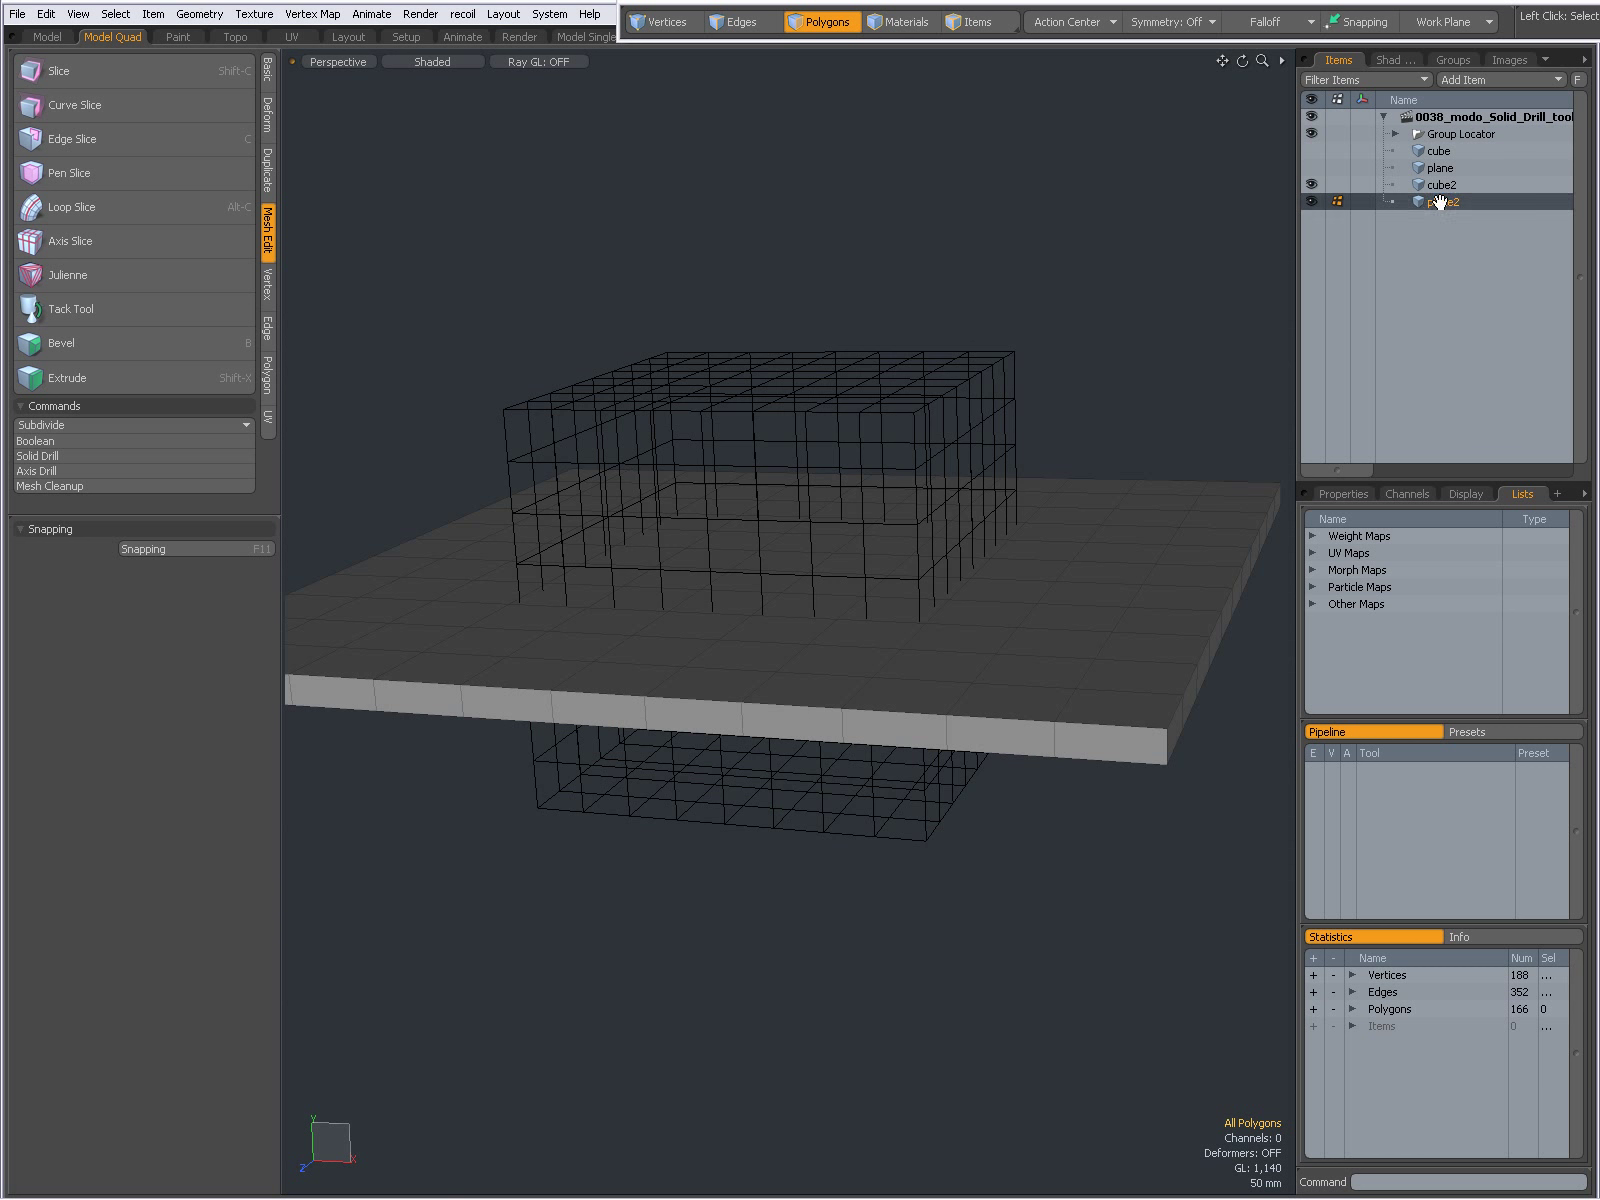
left_click(158, 455)
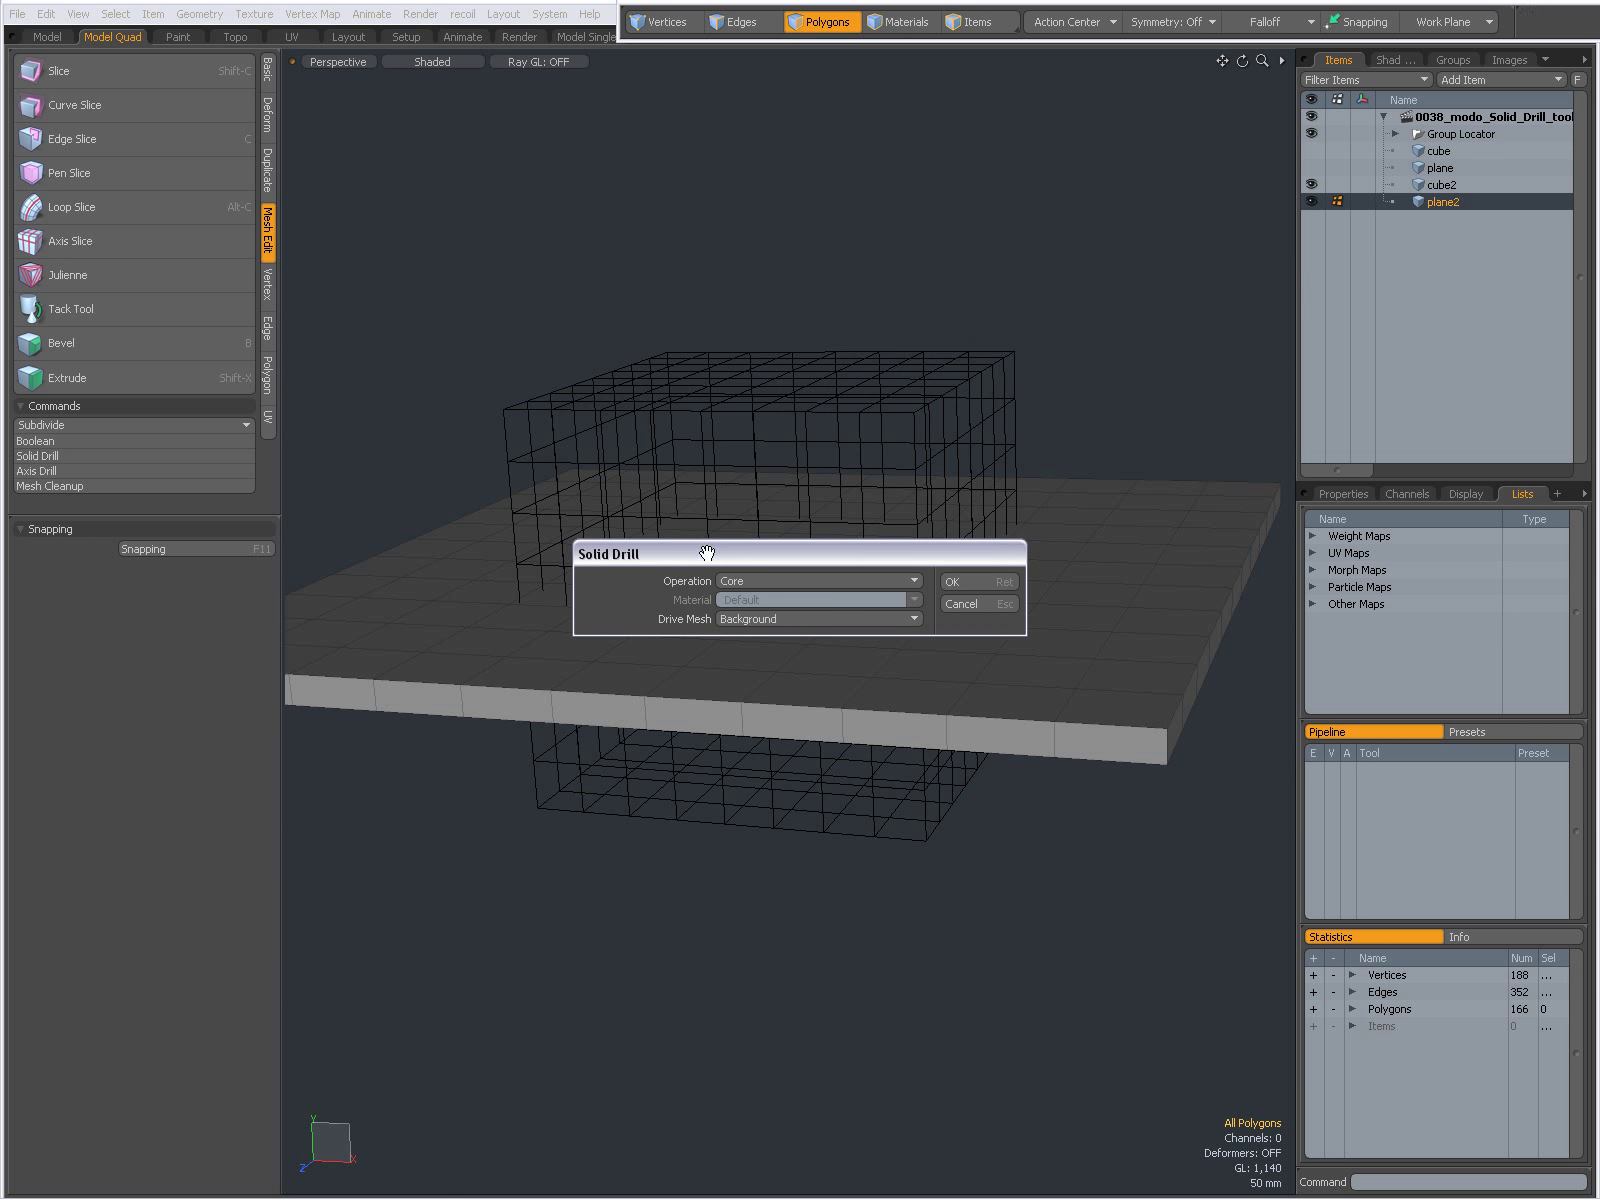
left_click(966, 581)
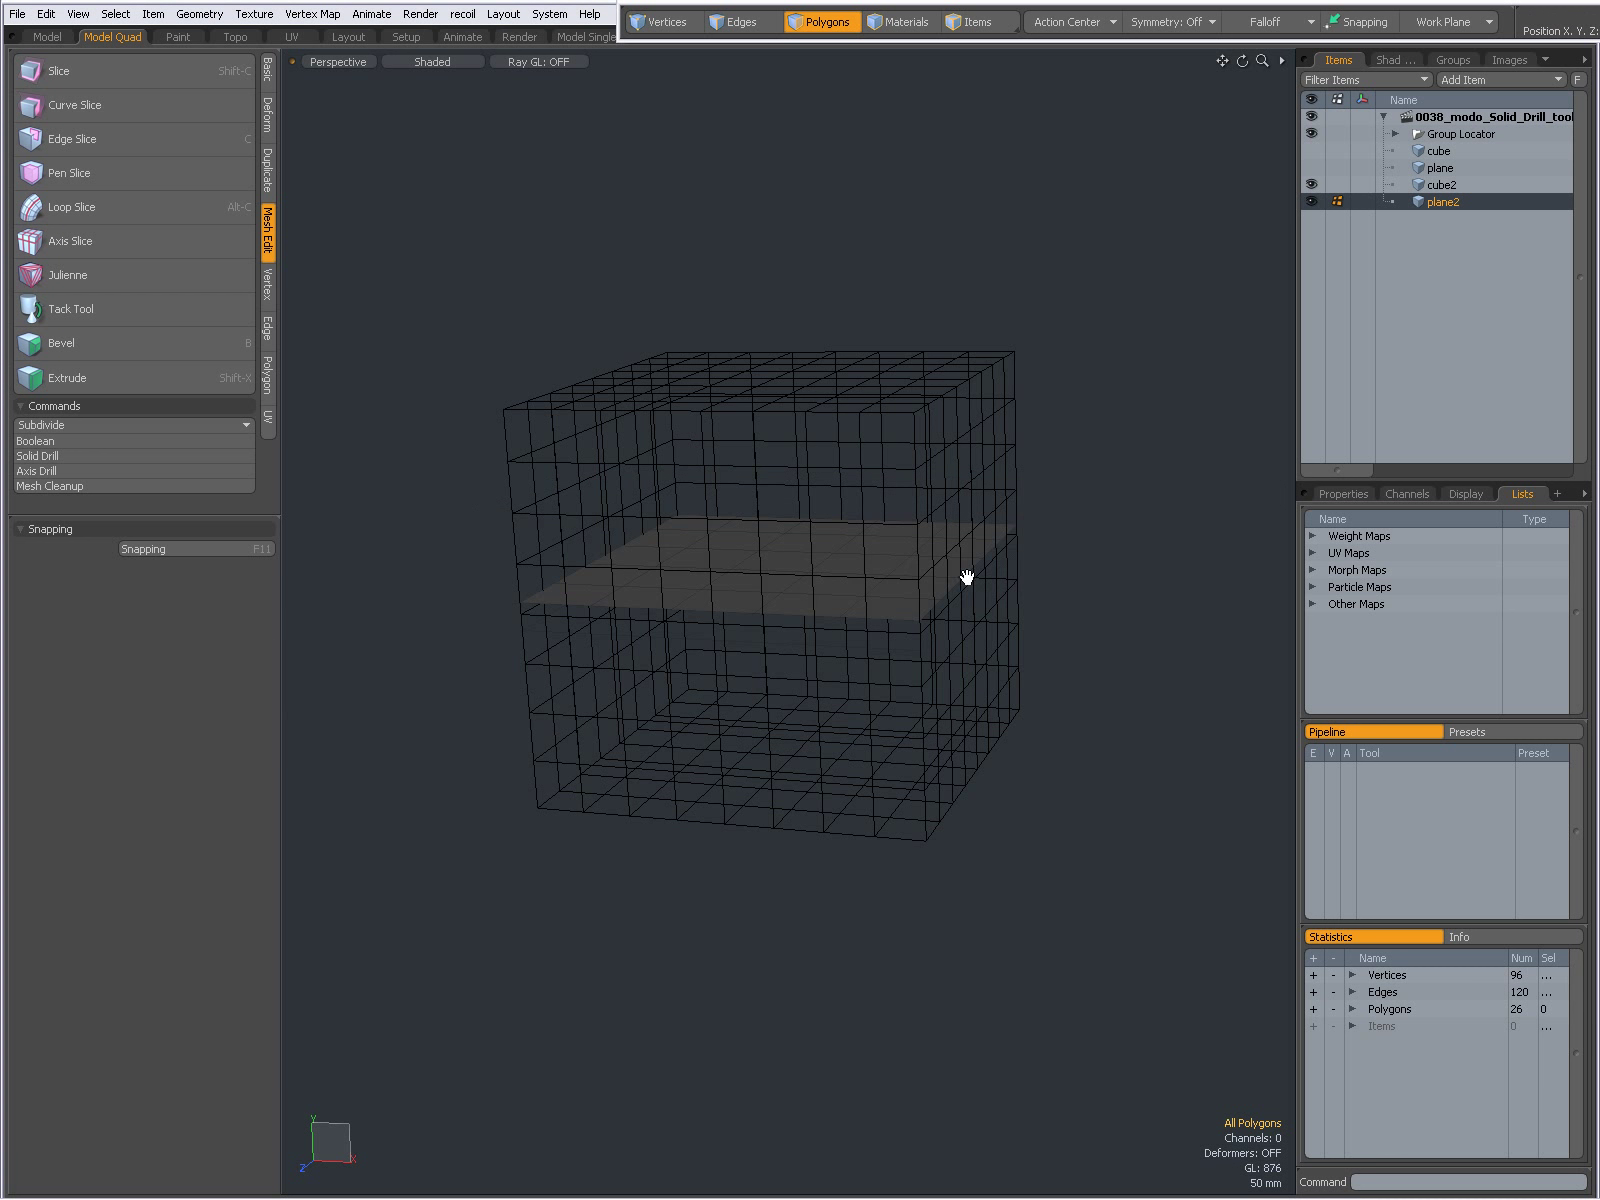
left_click_drag(921, 593, 807, 401, "alt")
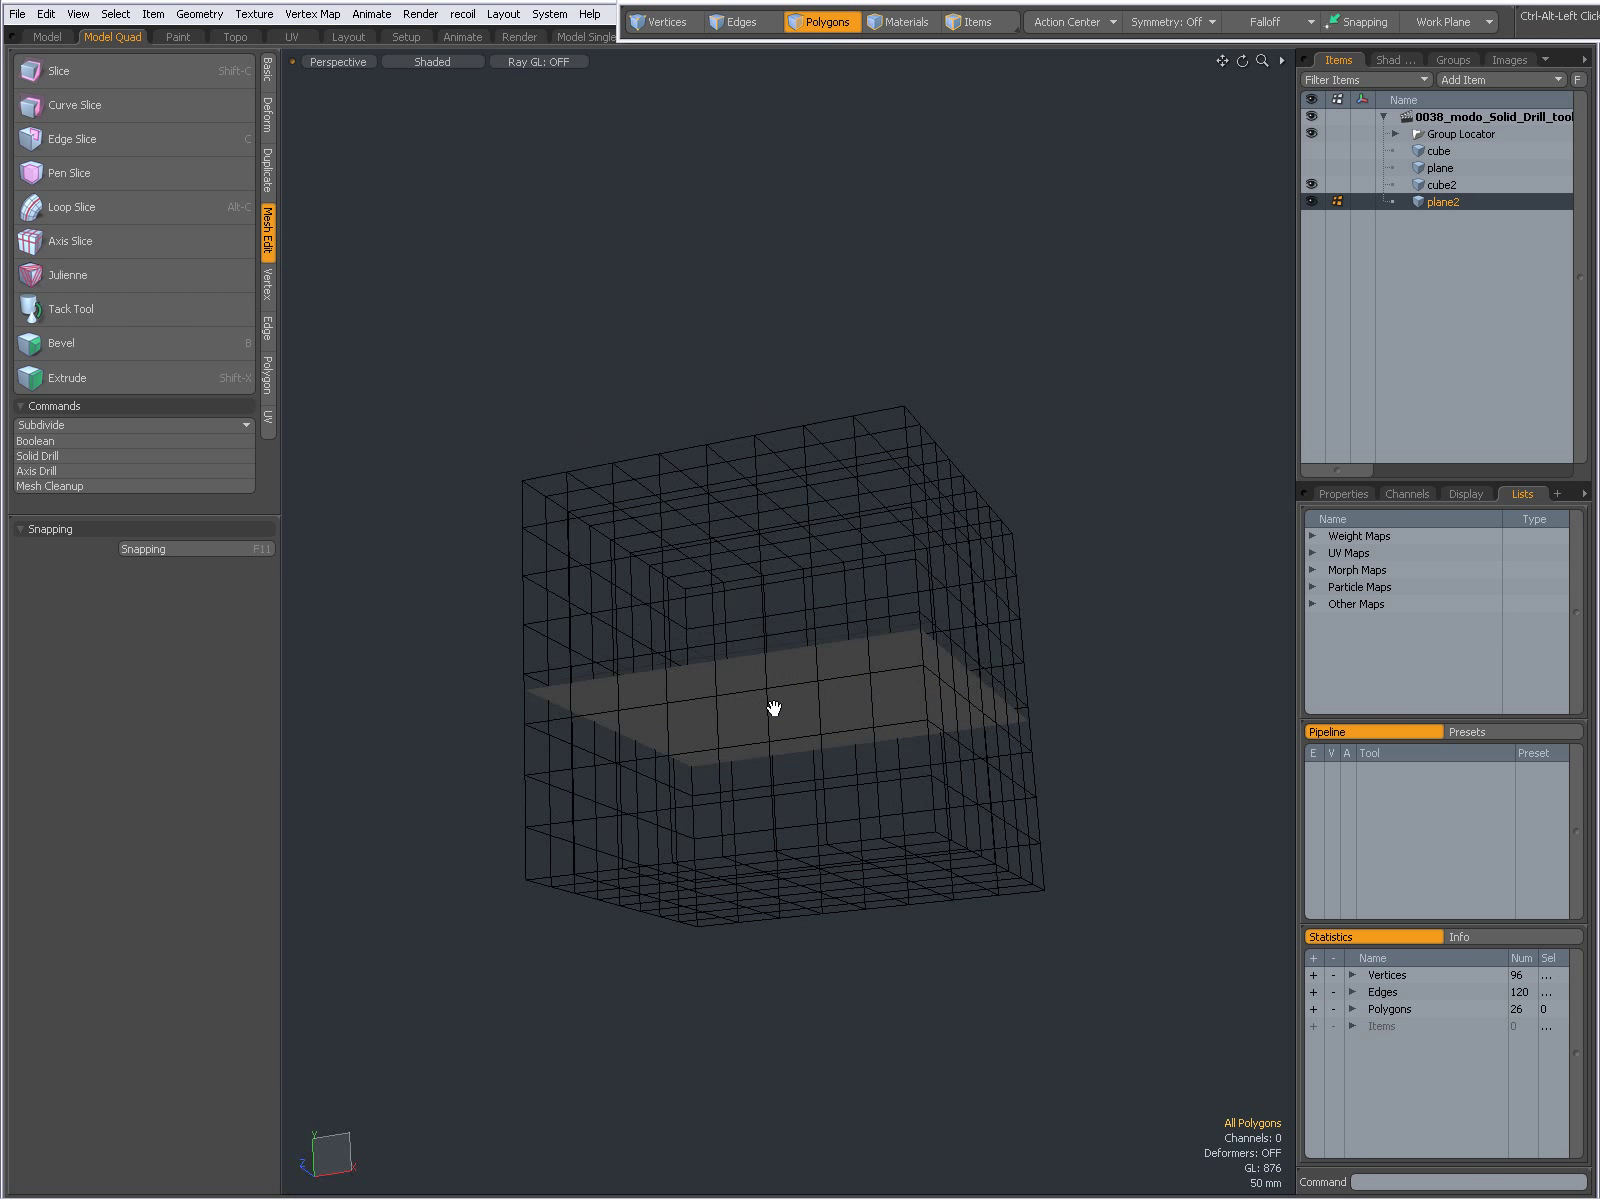
left_click_drag(773, 708, 832, 504, "ctrl+alt")
- Select the plane's top and bottom rim edge loops and convert them to 80 vertices
key("2")
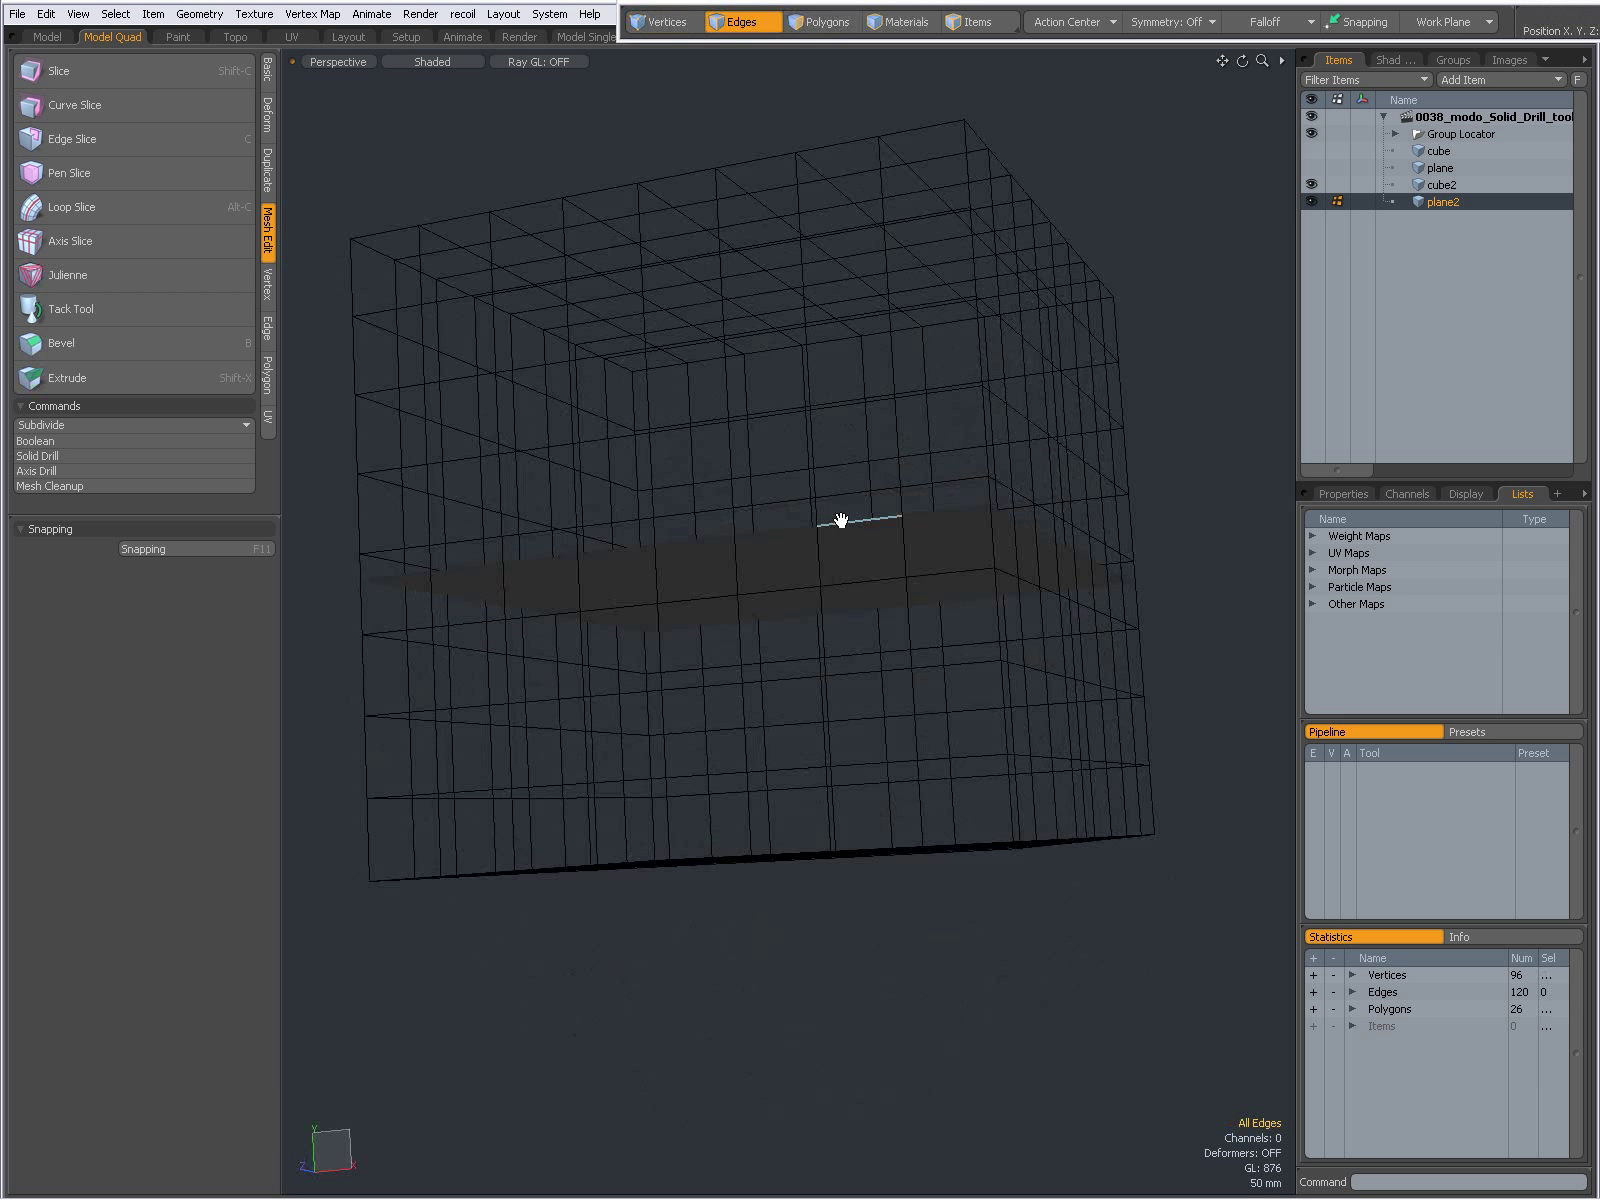
double_click(840, 522)
double_click(839, 475, "shift")
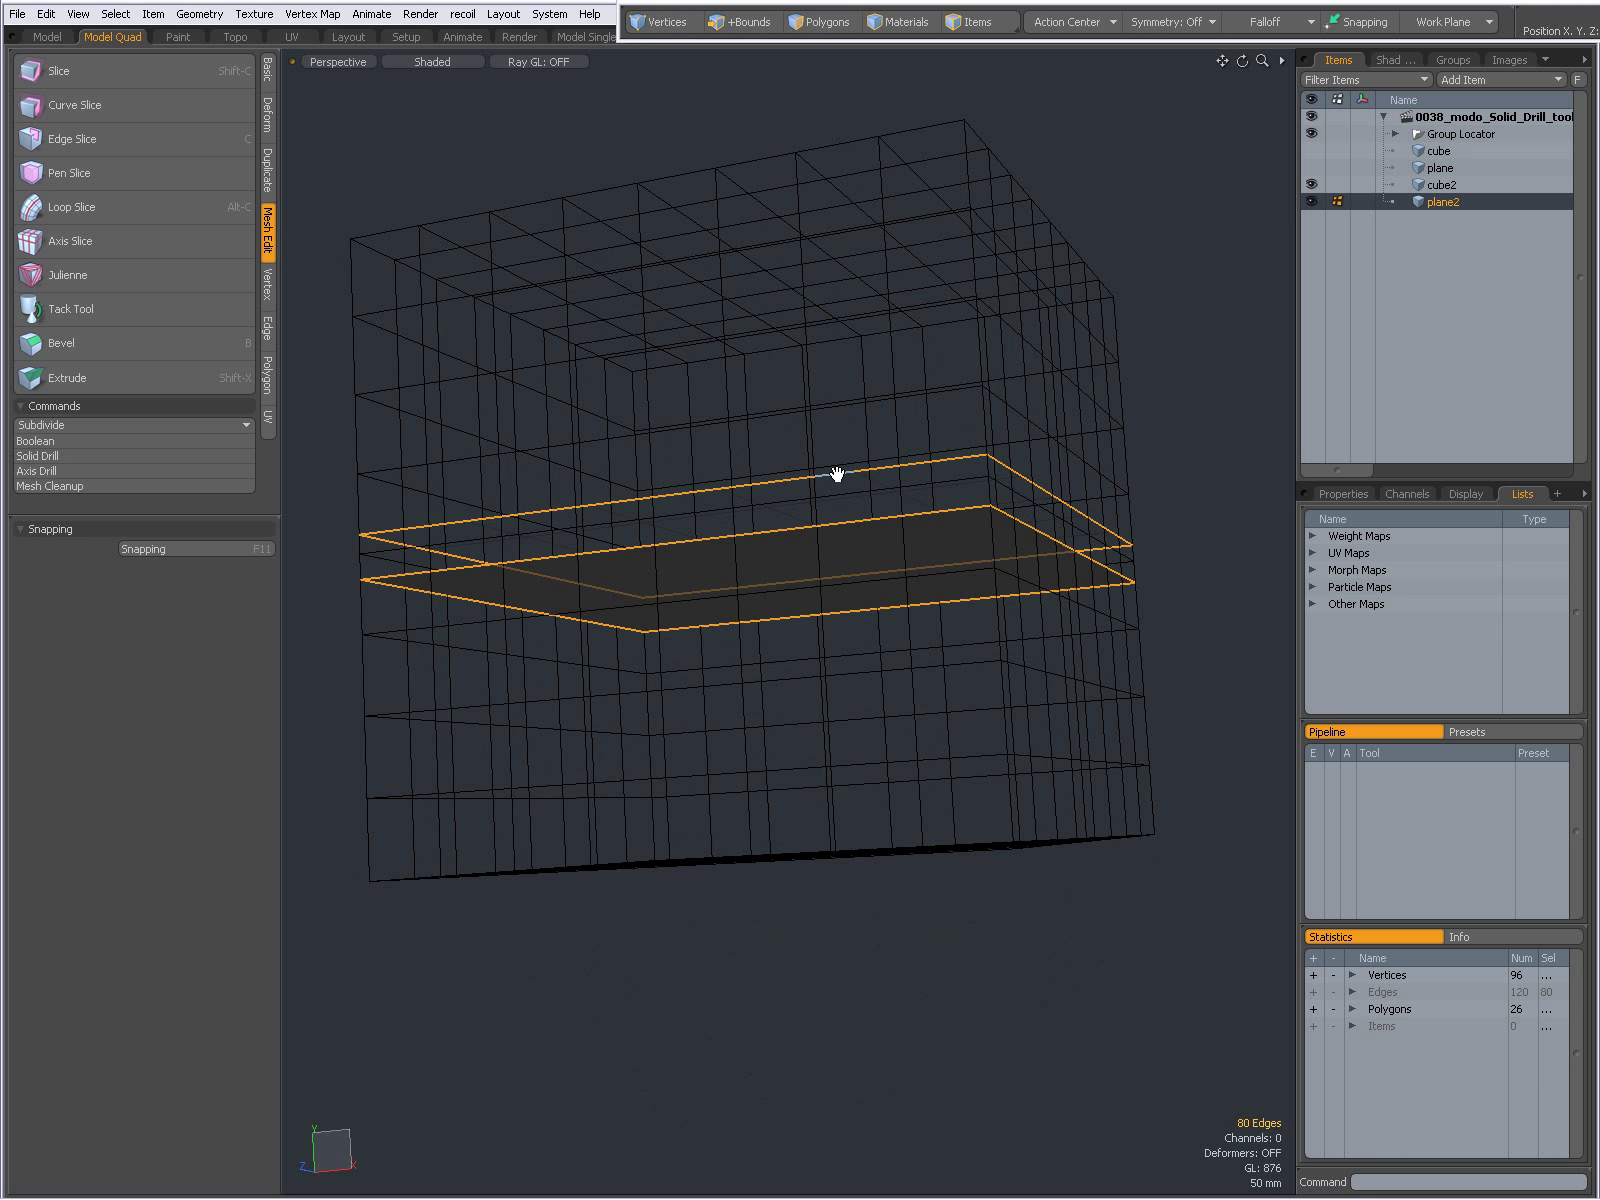
mouse_move(857, 418)
left_mouse_down("alt")
mouse_move(786, 679)
mouse_move(839, 418)
left_mouse_up("alt")
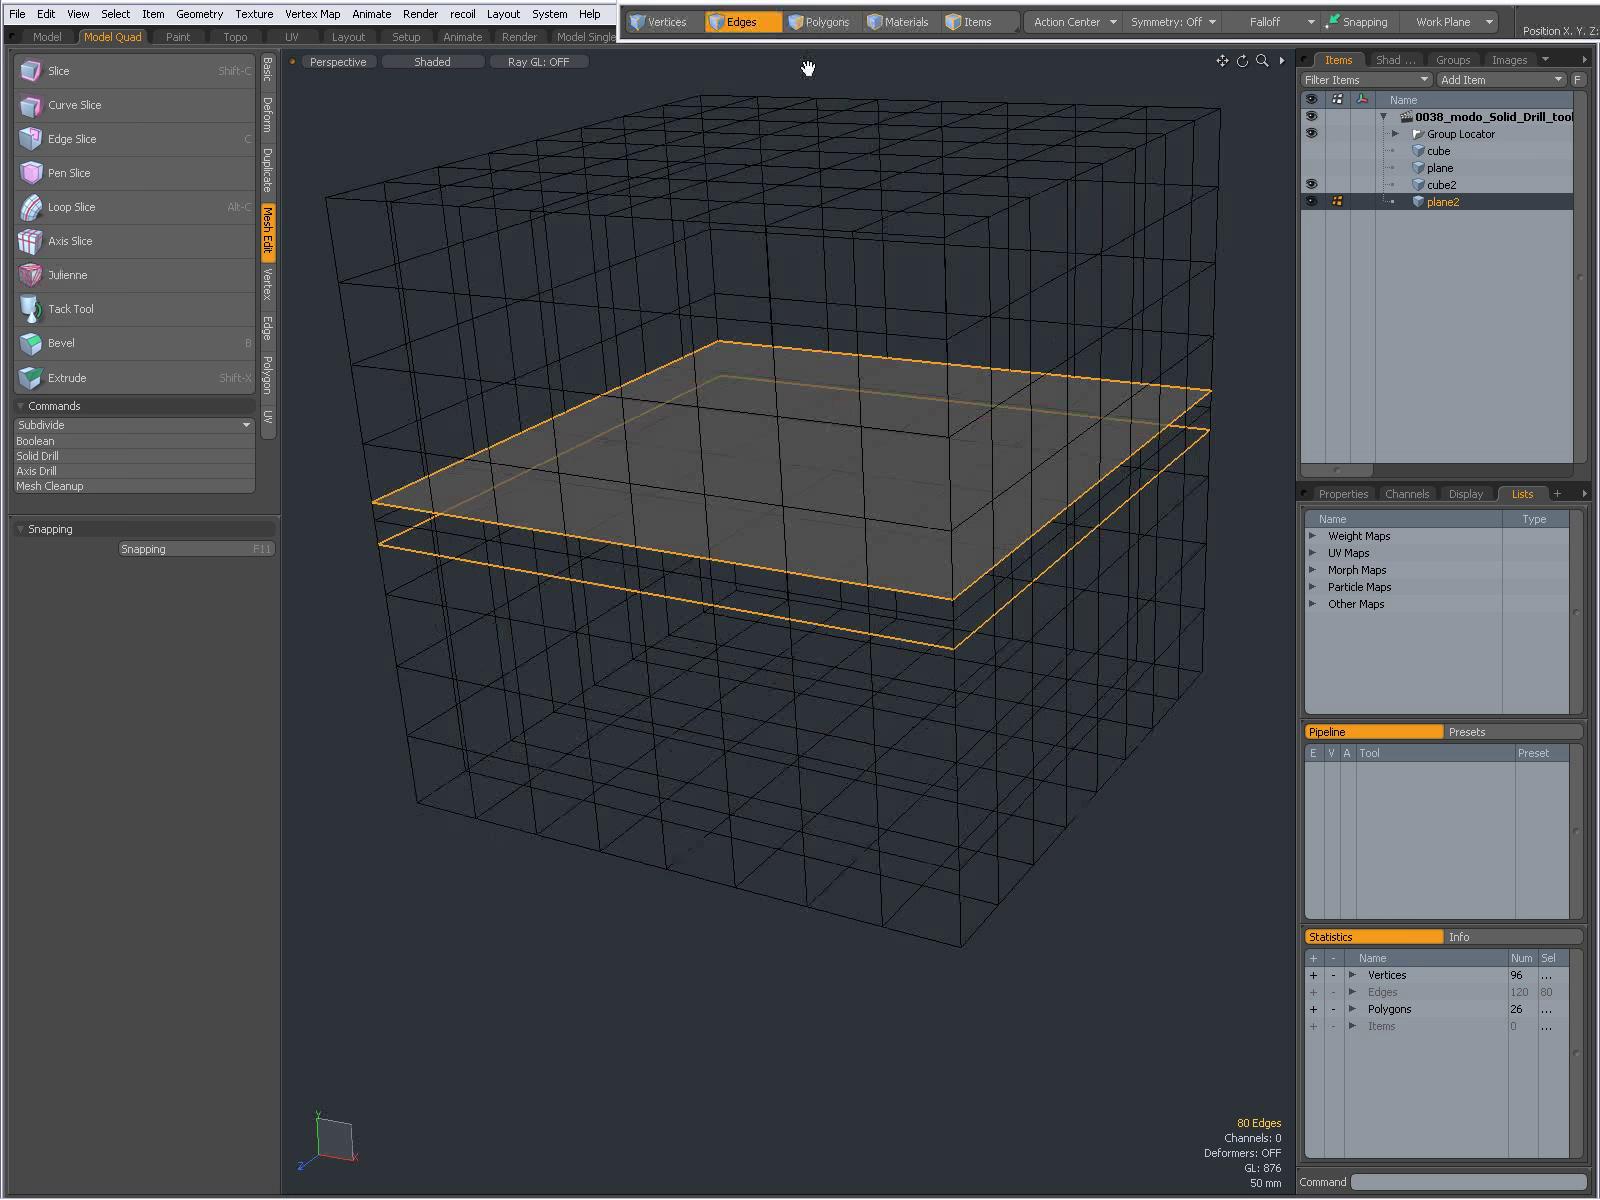
left_click(667, 22)
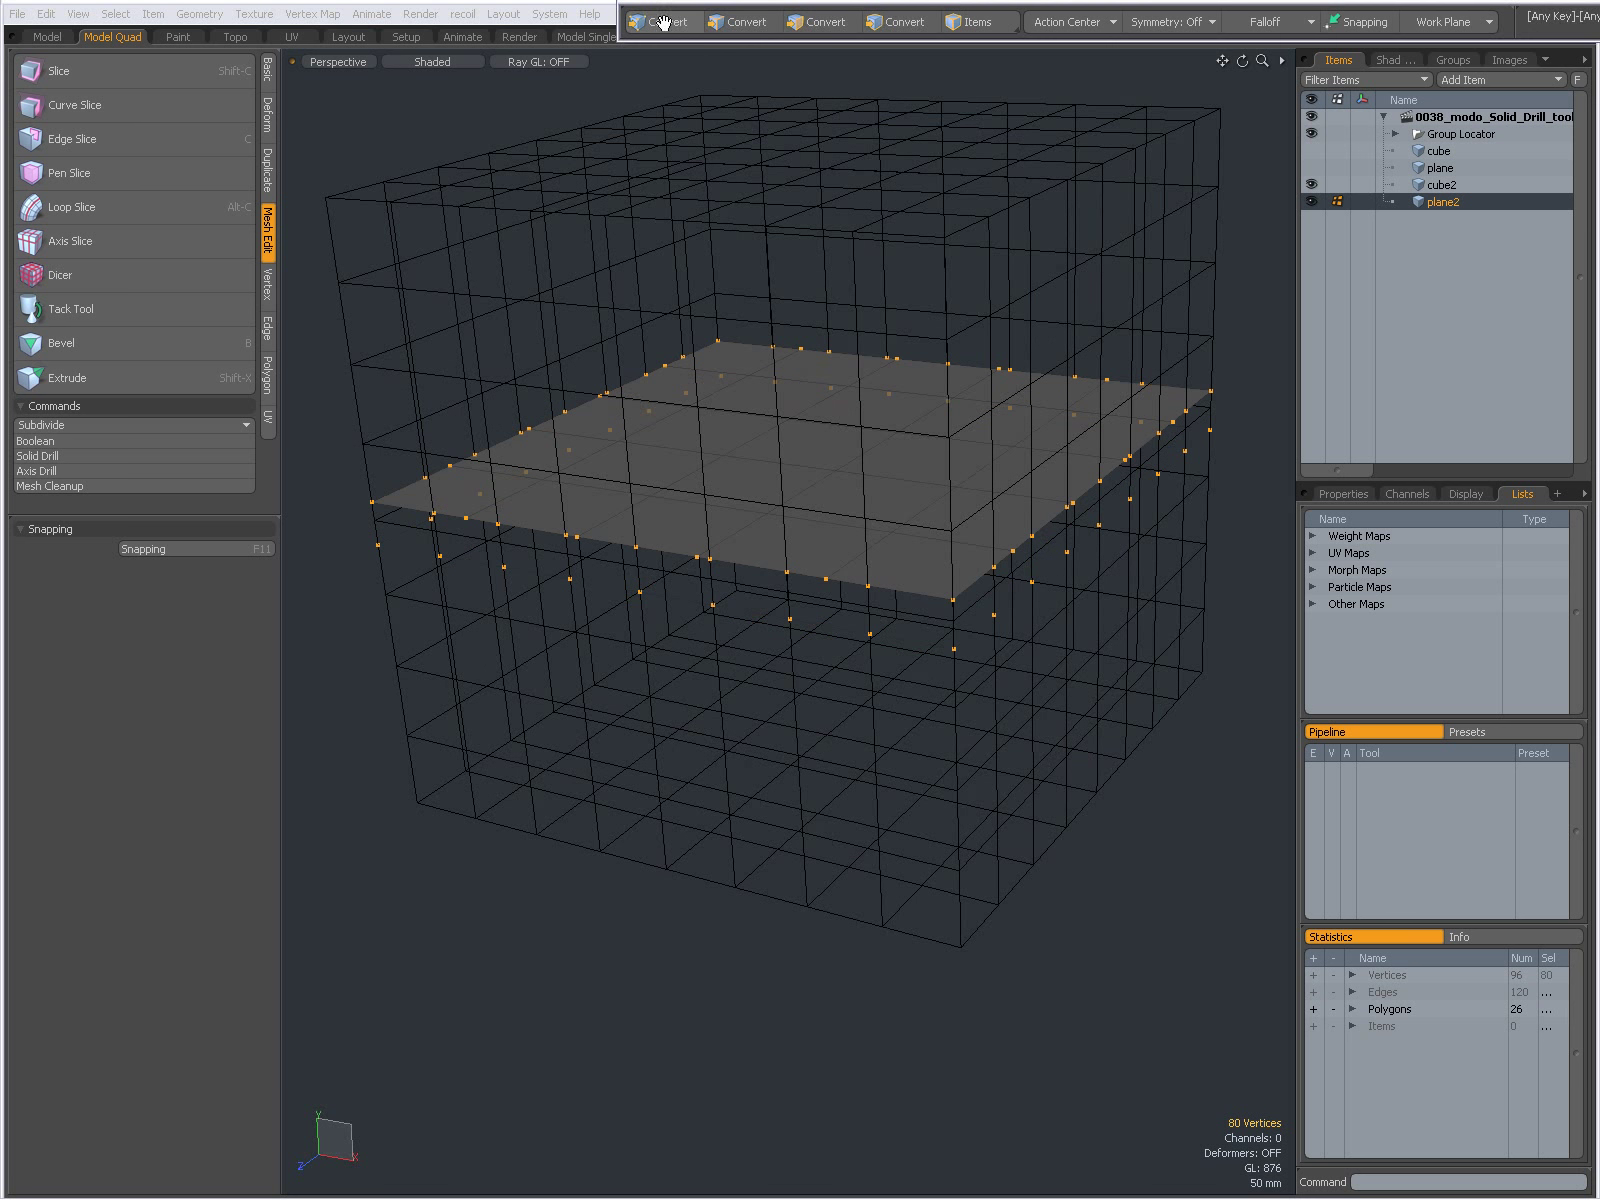
scroll(842, 593, "up", 3)
scroll(842, 593, "up", 2)
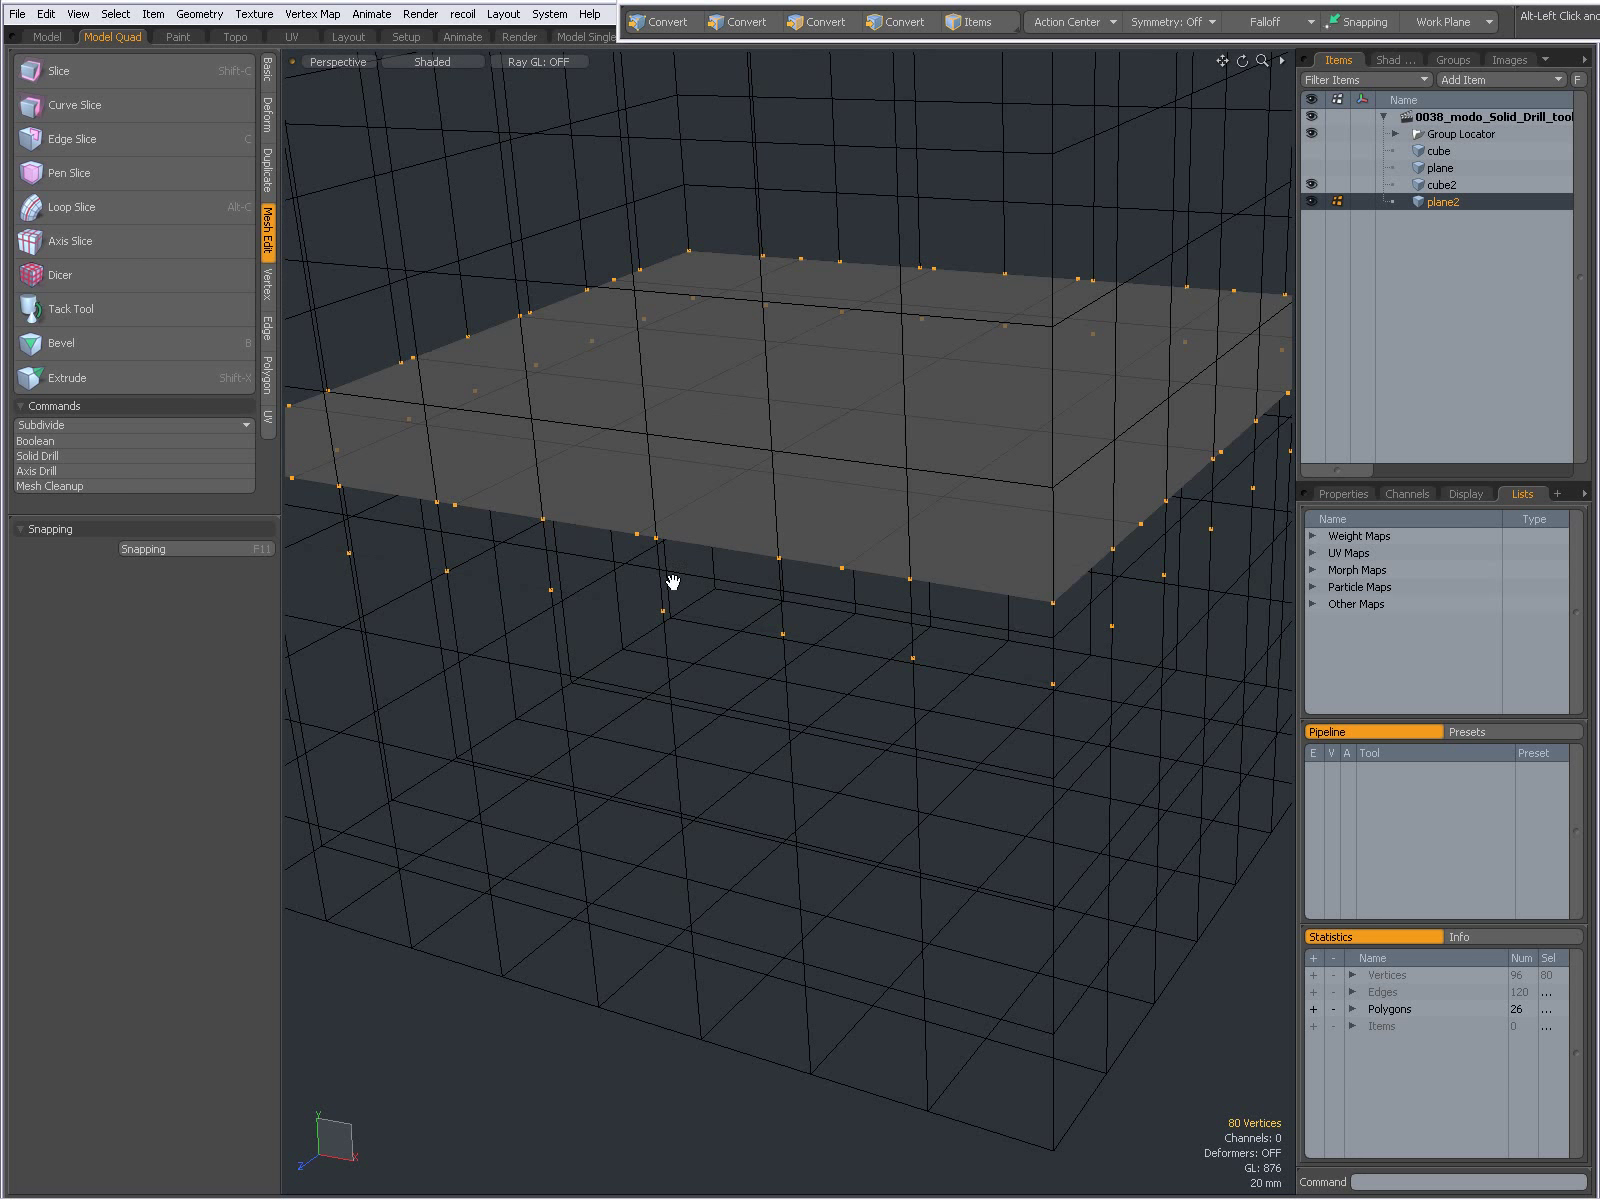
scroll(839, 628, "down", 5)
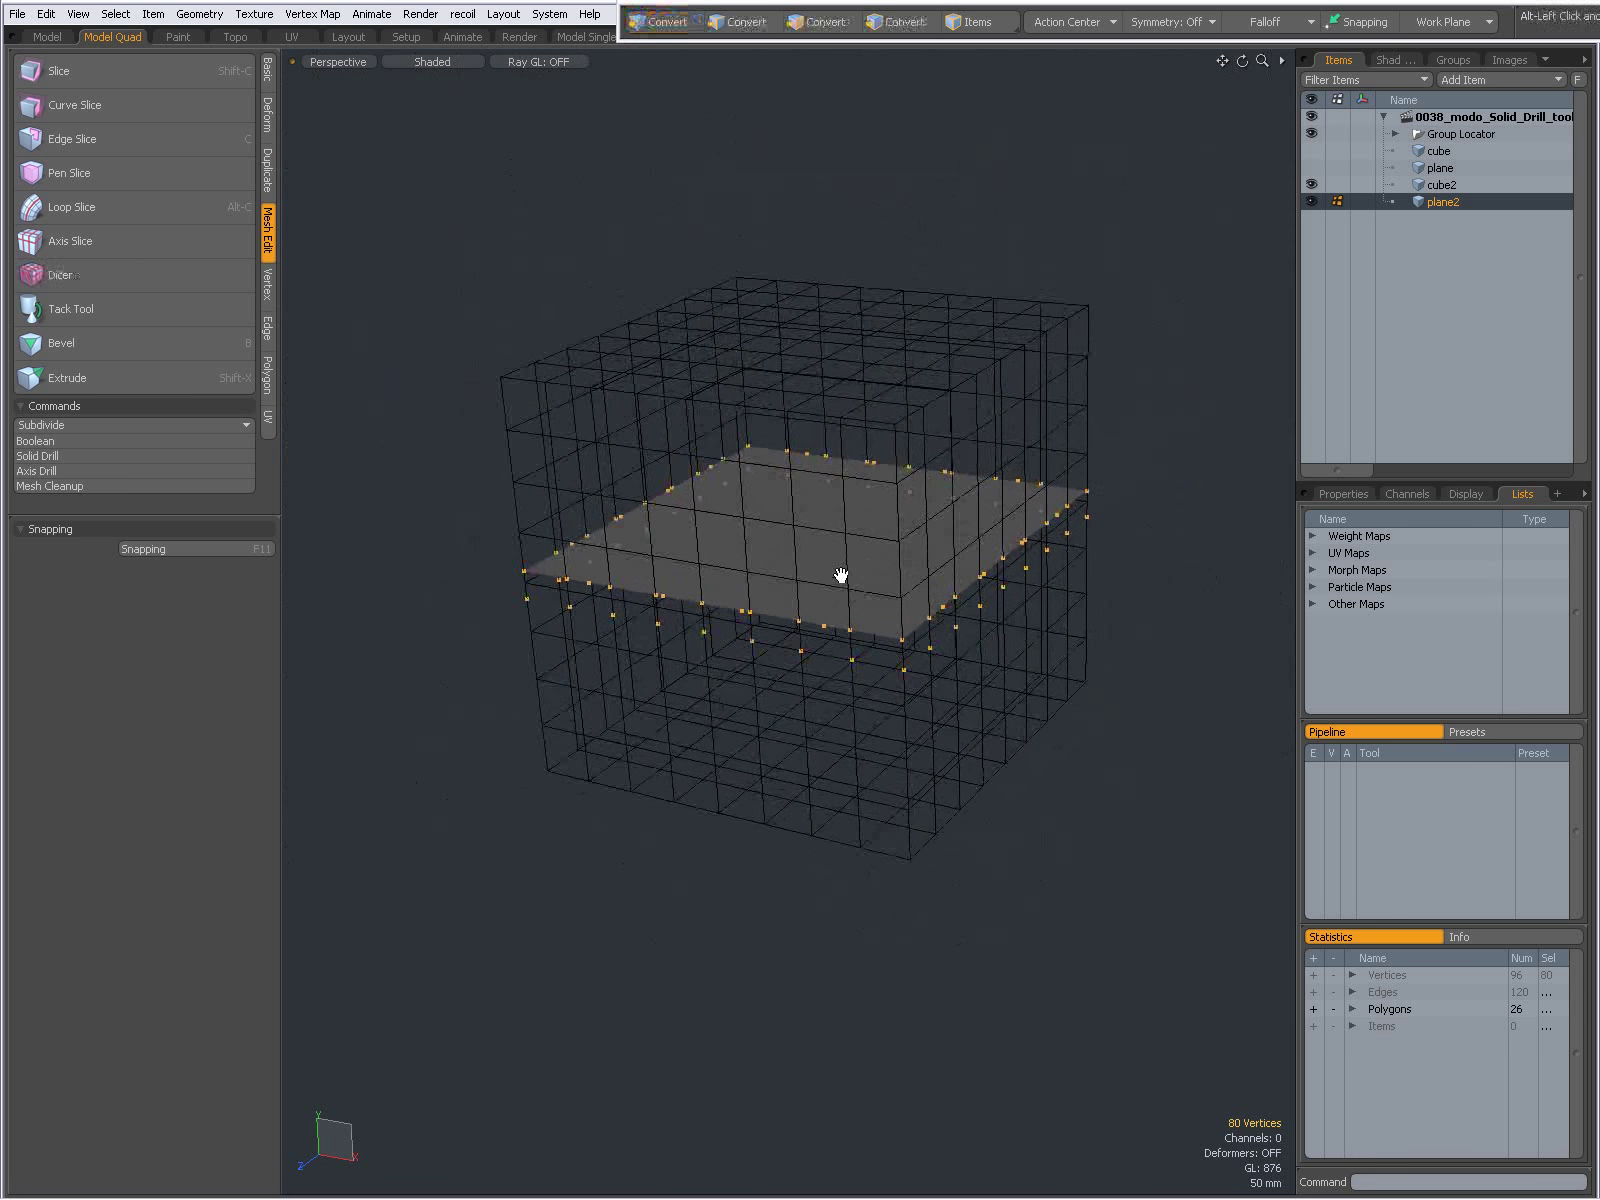
- Undo back to the full thick slab, then run Solid Drill on cube2 with the Tunnel operation
key("alt")
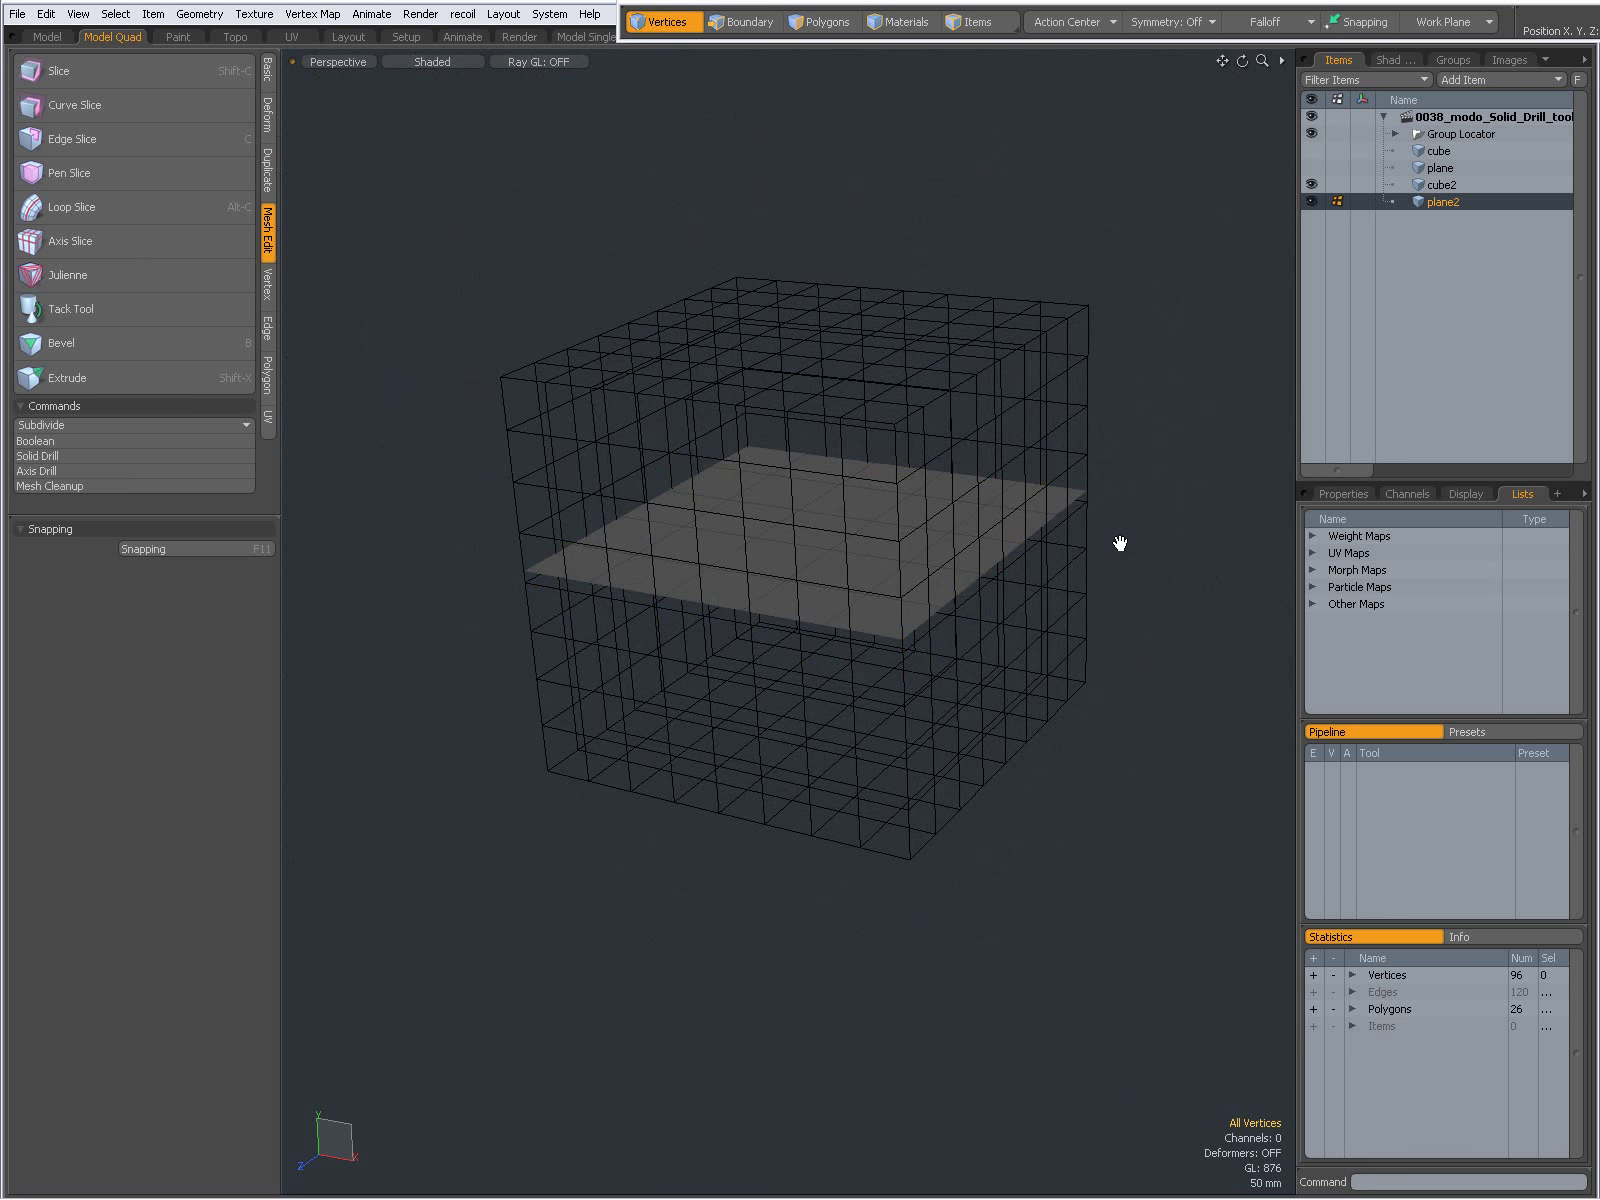
key("ctrl+z")
key("ctrl+z")
key("ctrl+z")
key("ctrl+z")
key("ctrl+z")
key("ctrl+z")
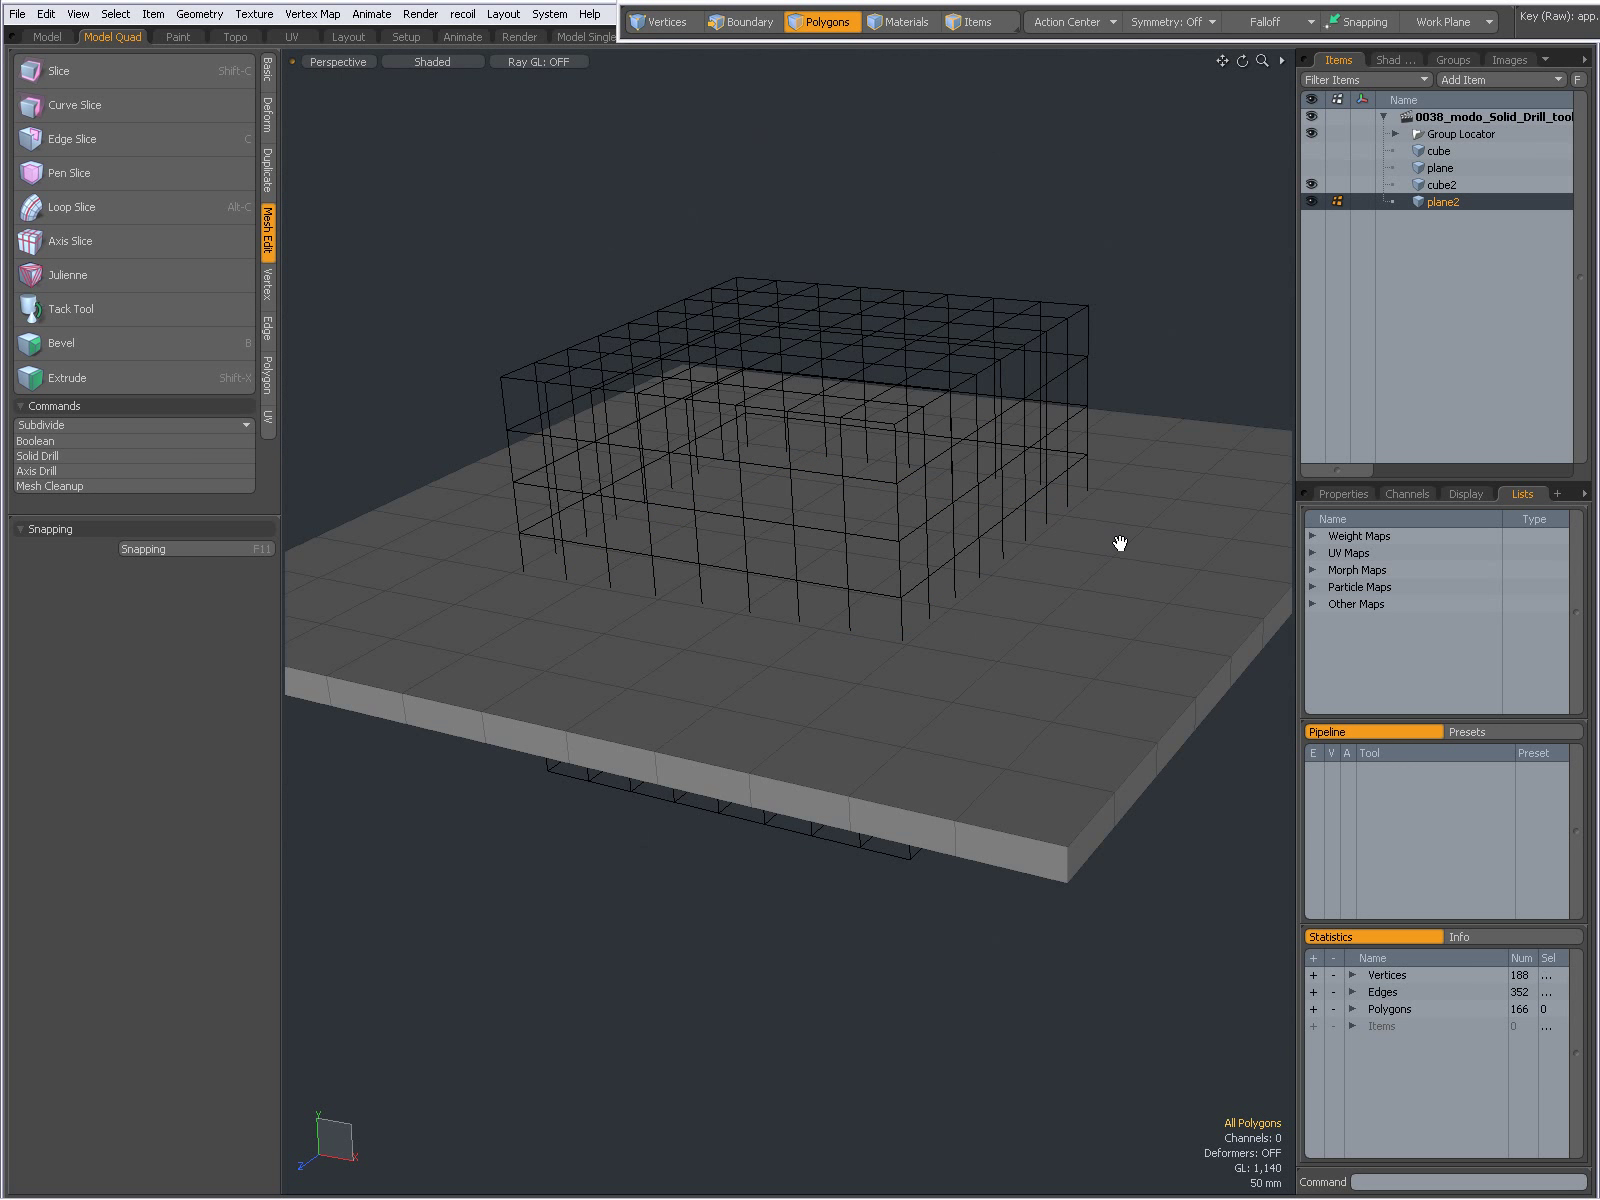
left_click(1441, 184)
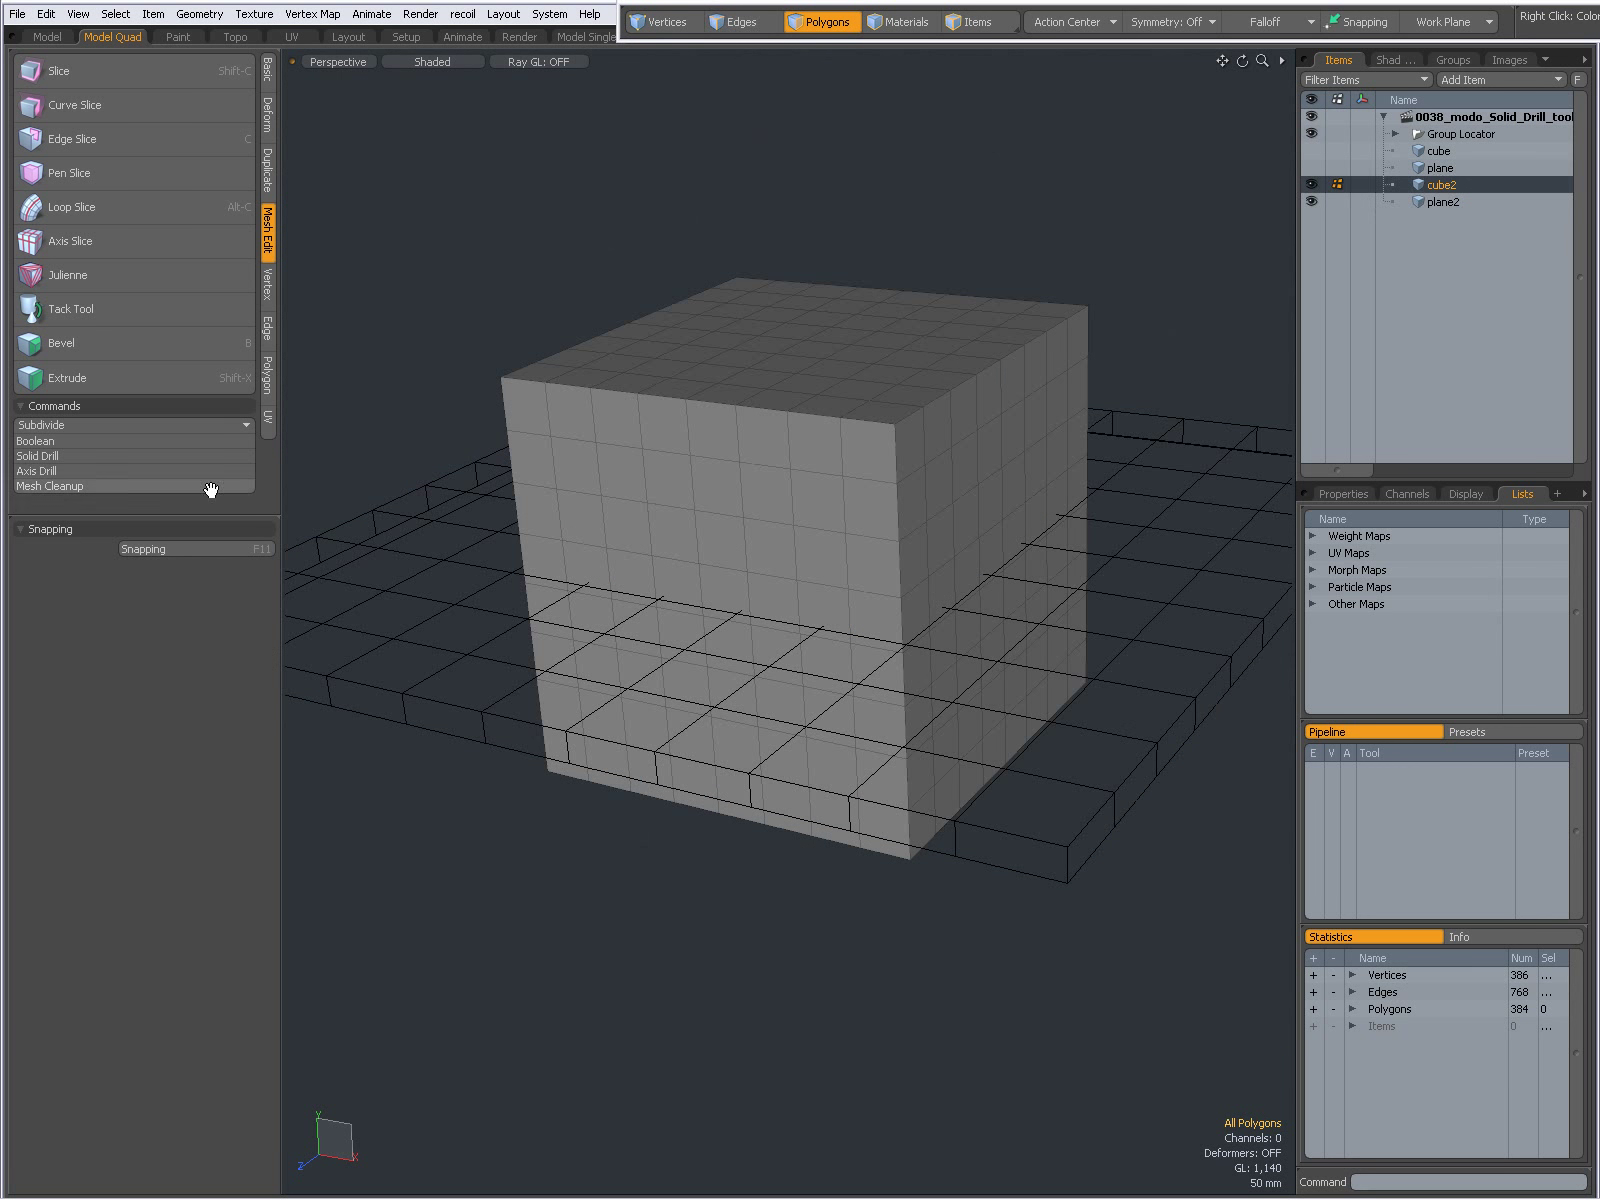
left_click(102, 456)
left_click(766, 579)
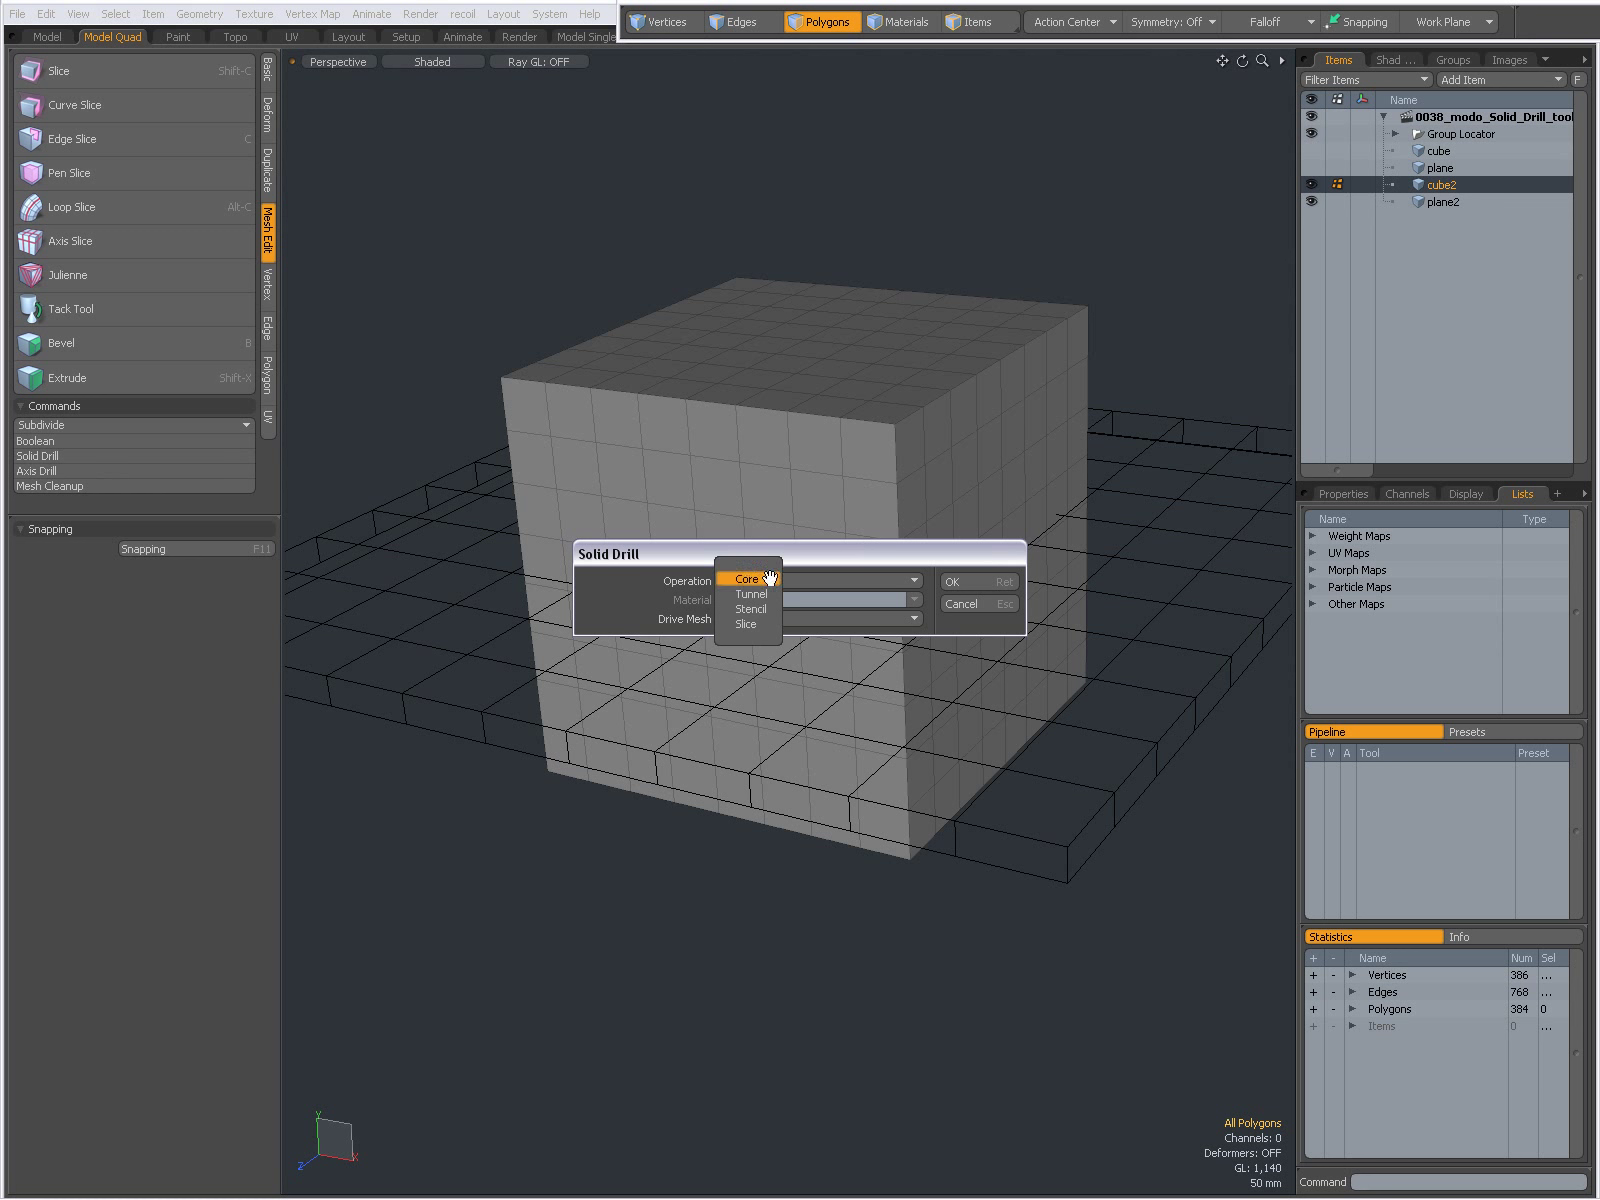
left_click(752, 594)
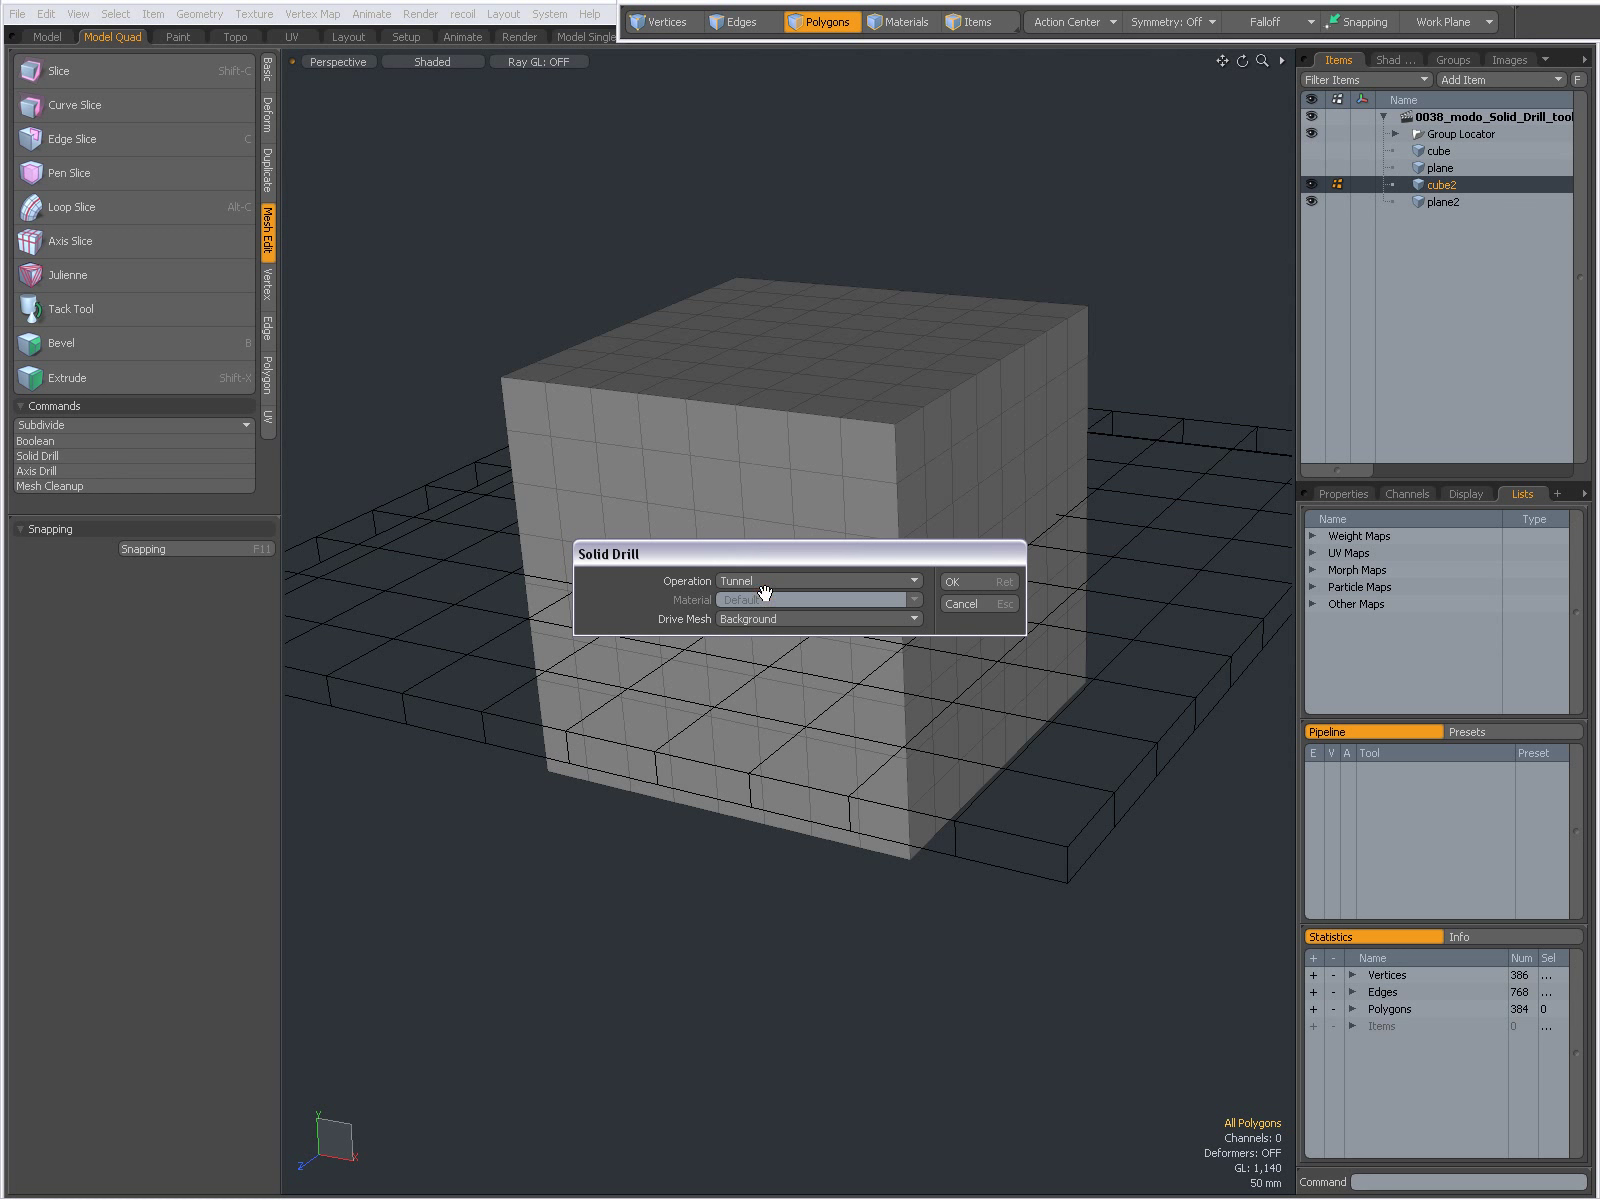
left_click(975, 580)
- Orbit the tunnelled cube, select its bottom edge loop as vertices, then undo the tunnel
left_click_drag(921, 625, 911, 684, "alt")
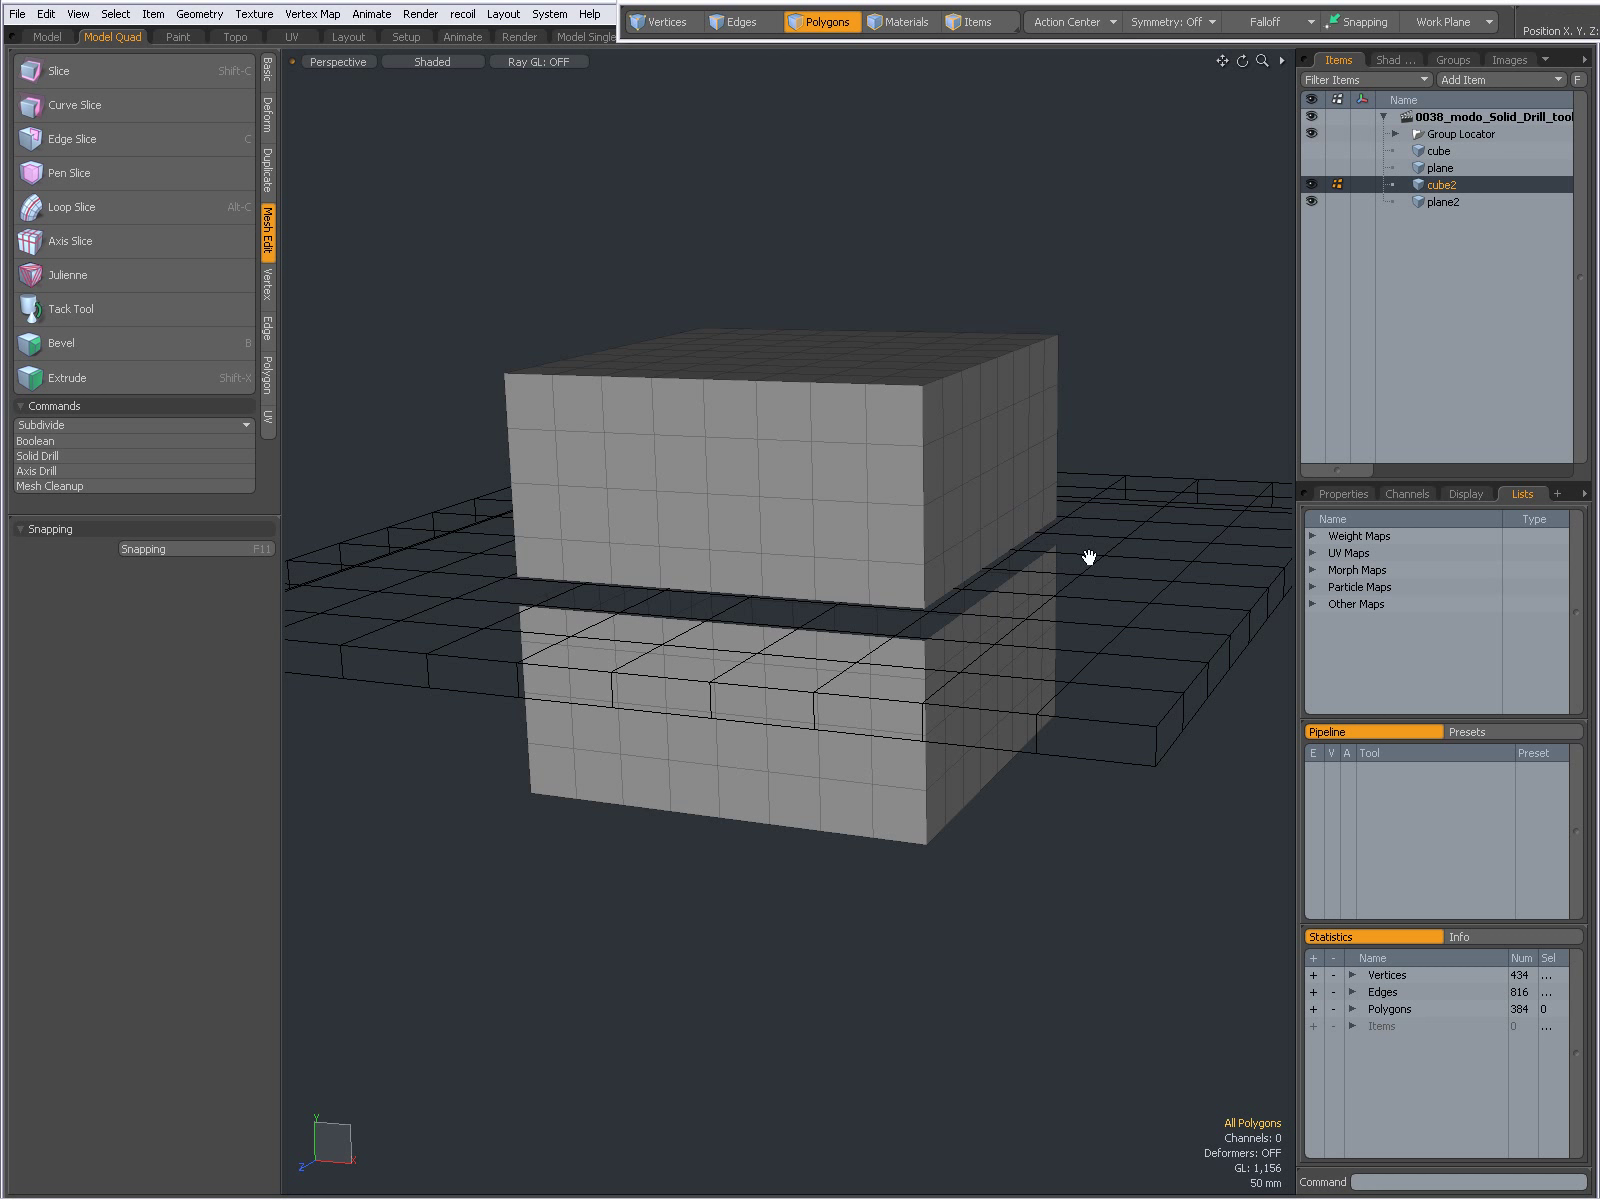
left_click_drag(900, 661, 885, 604, "alt")
key("space")
key("space")
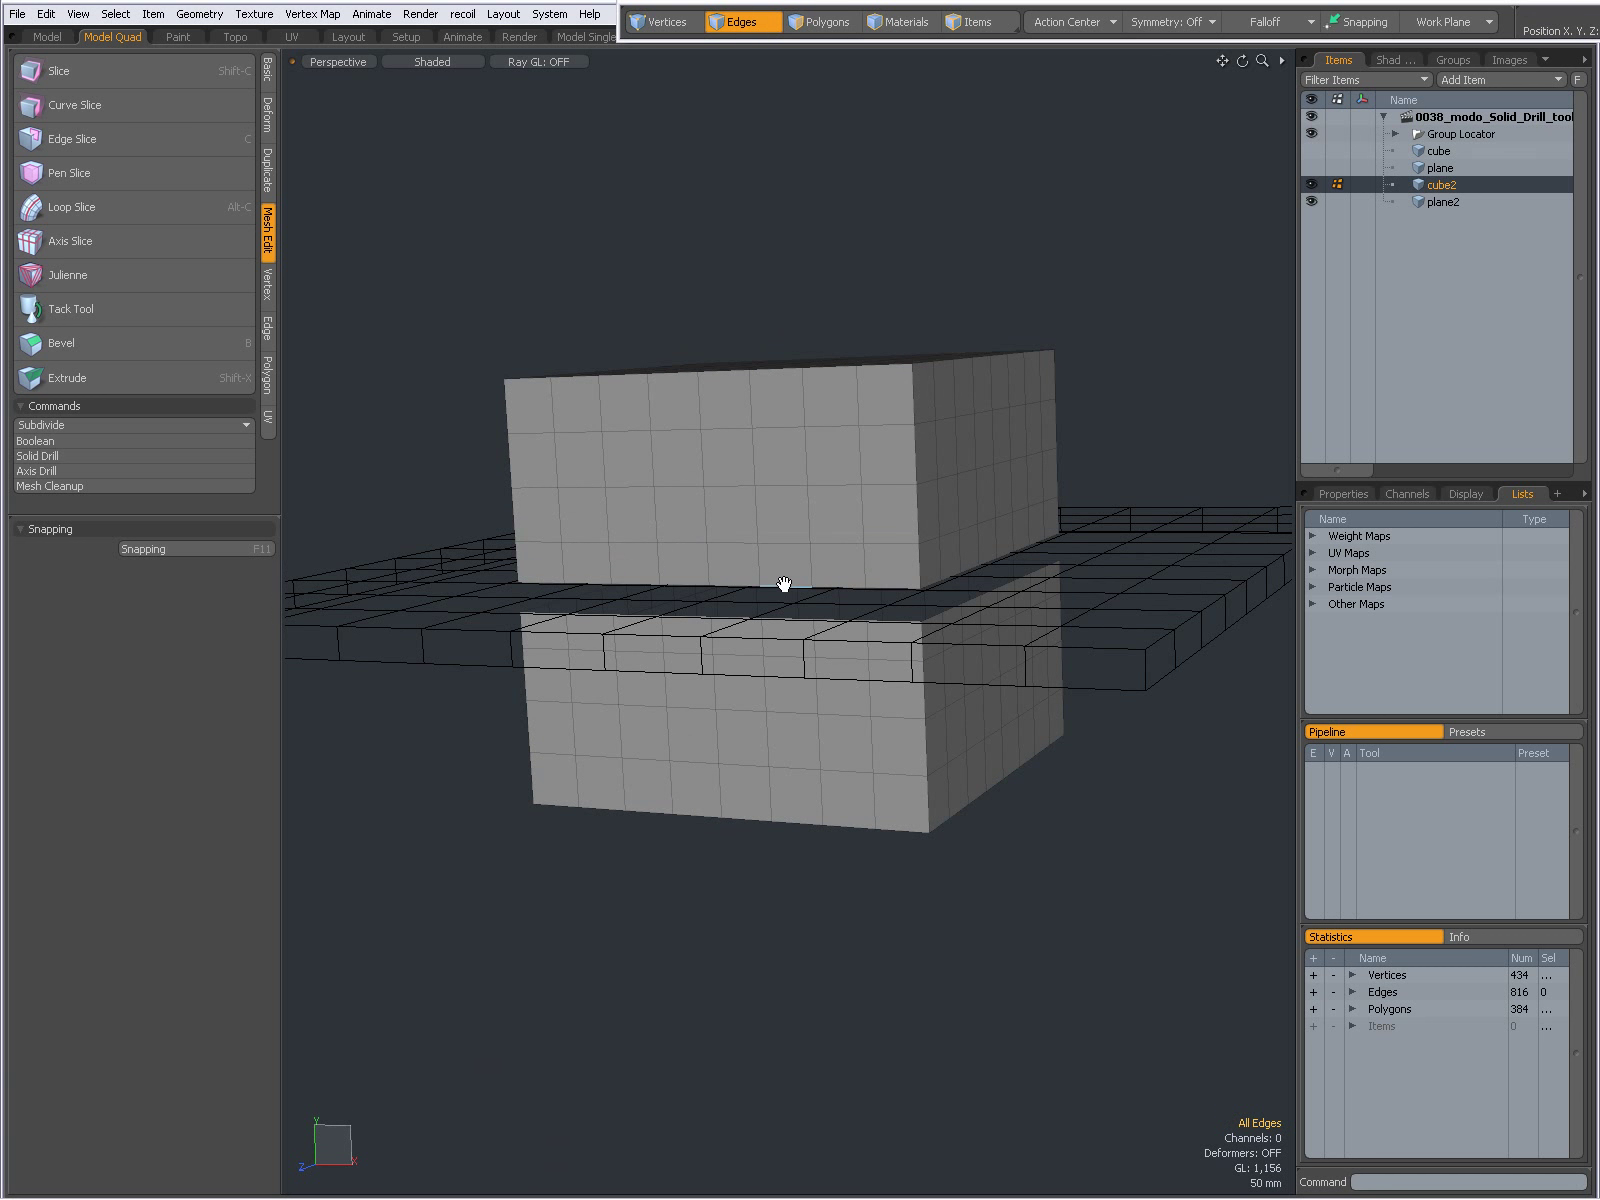
double_click(784, 584)
left_click(660, 21, "ctrl+alt")
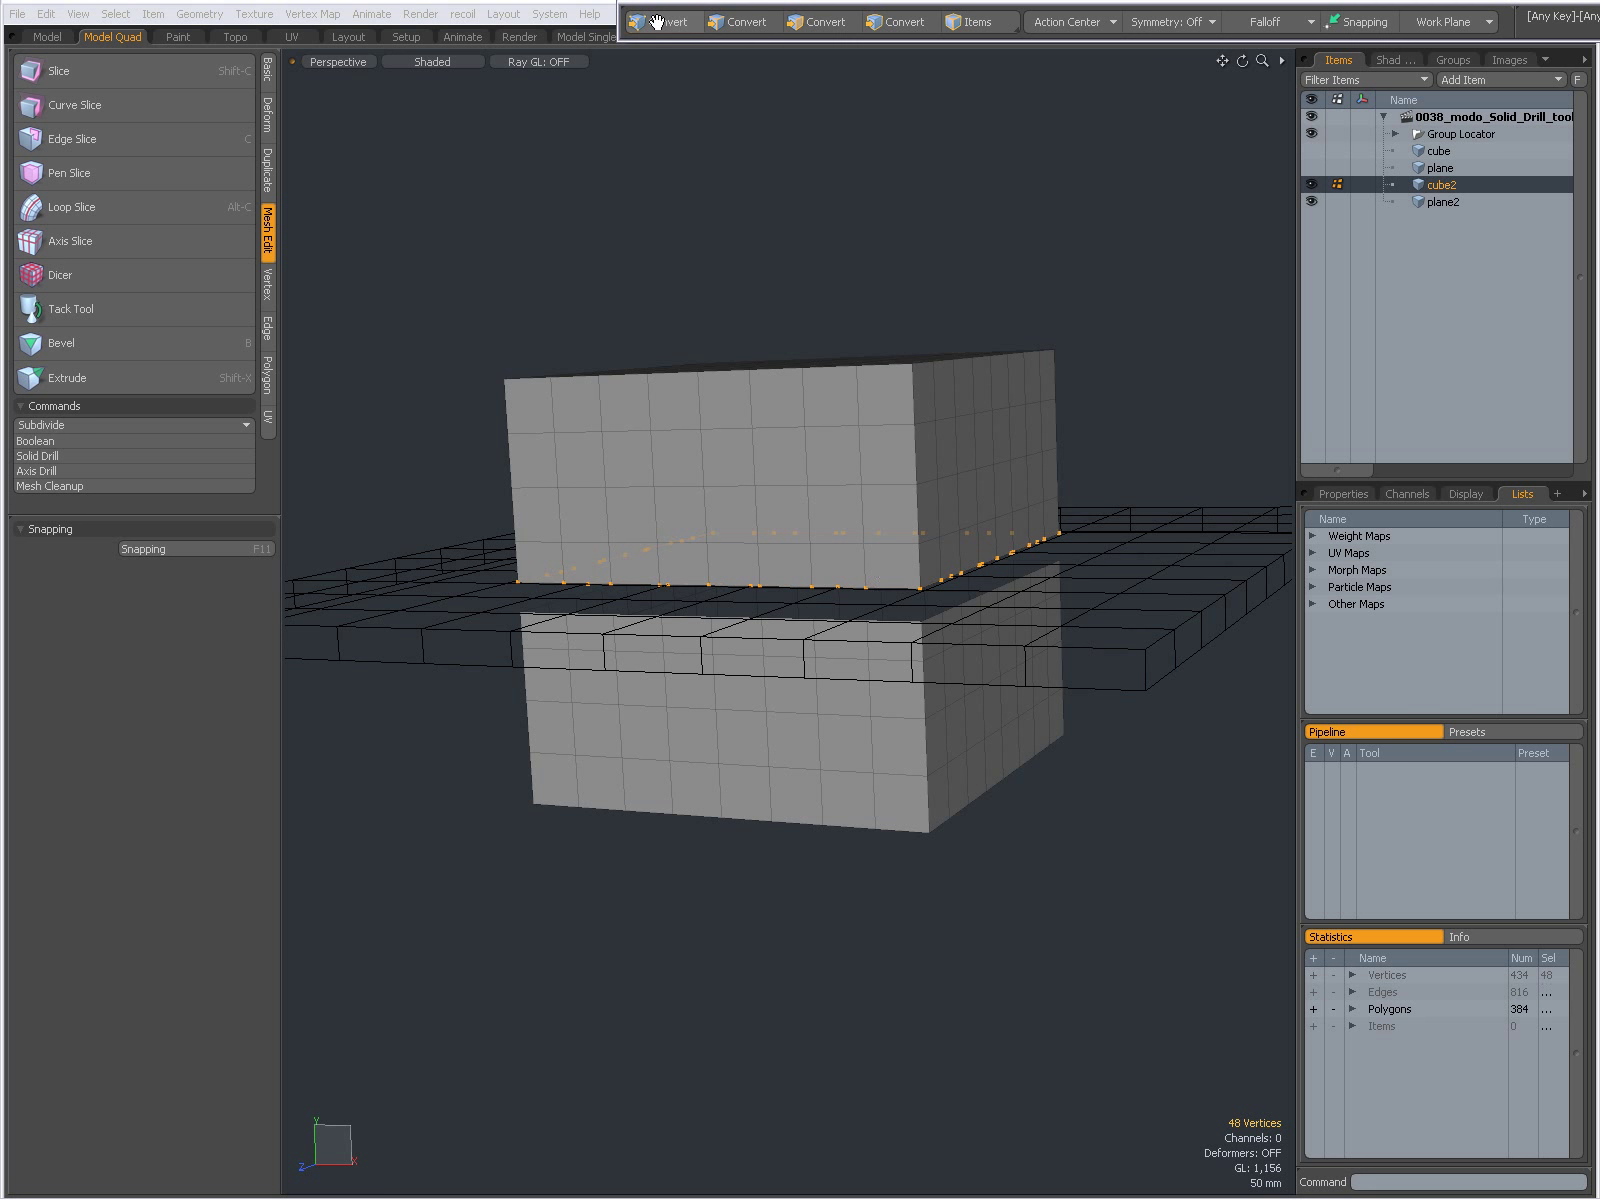
left_click_drag(845, 577, 750, 573, "ctrl+alt")
key("ctrl+z")
key("ctrl+z")
key("ctrl+z")
key("ctrl+z")
key("ctrl+z")
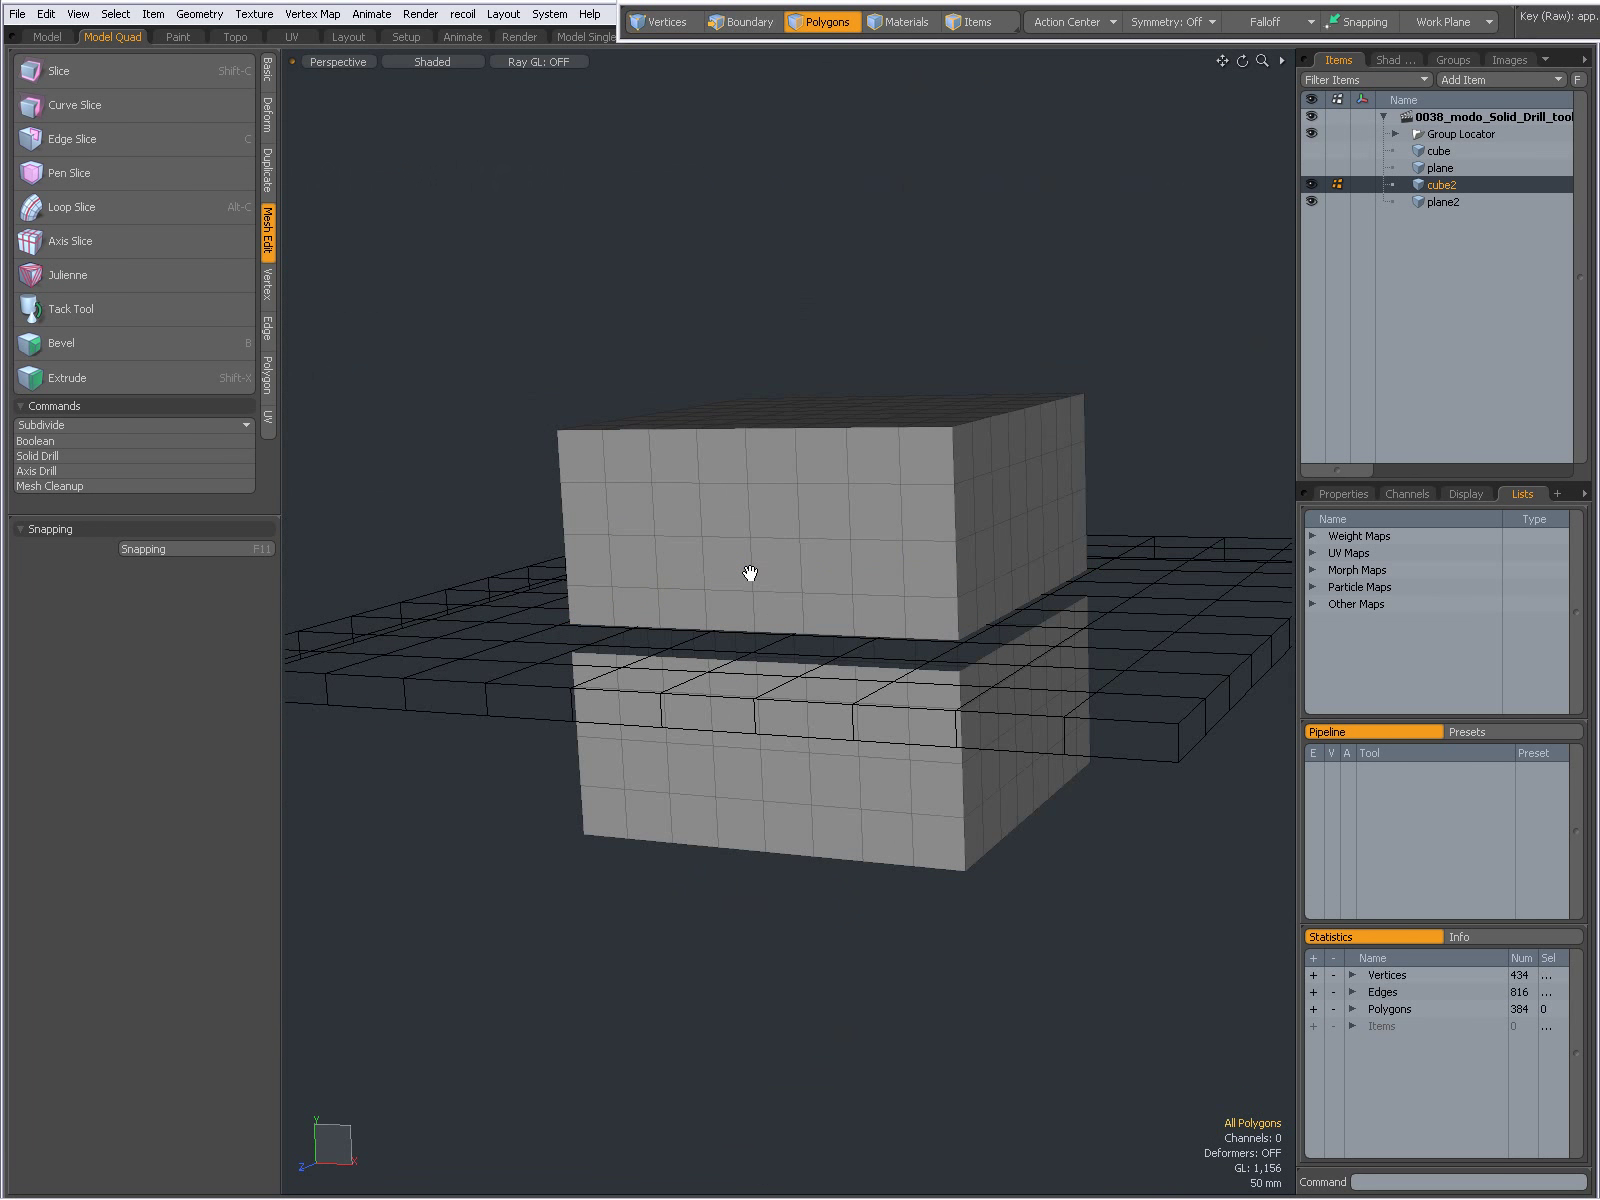
- Tunnel-drill plane2 with the cube, undo the hole, and reselect cube2
left_click(1449, 203)
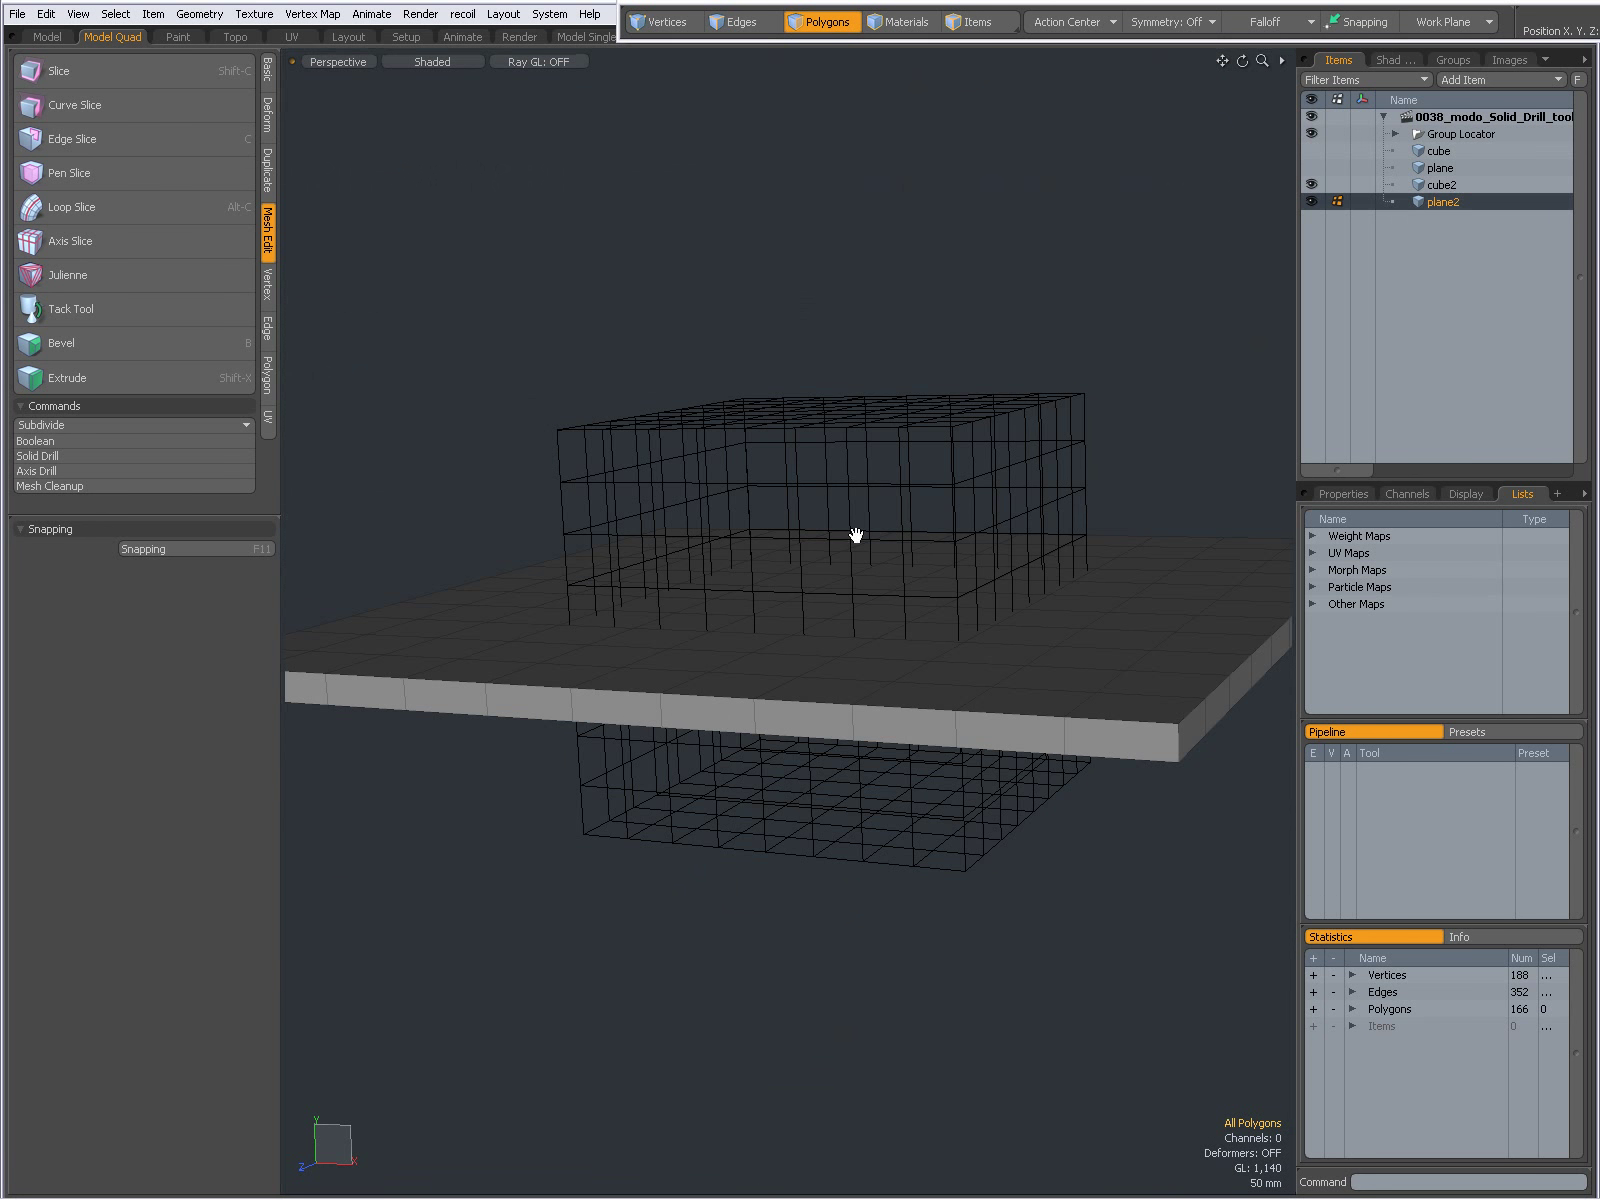
left_click_drag(798, 531, 768, 464, "alt")
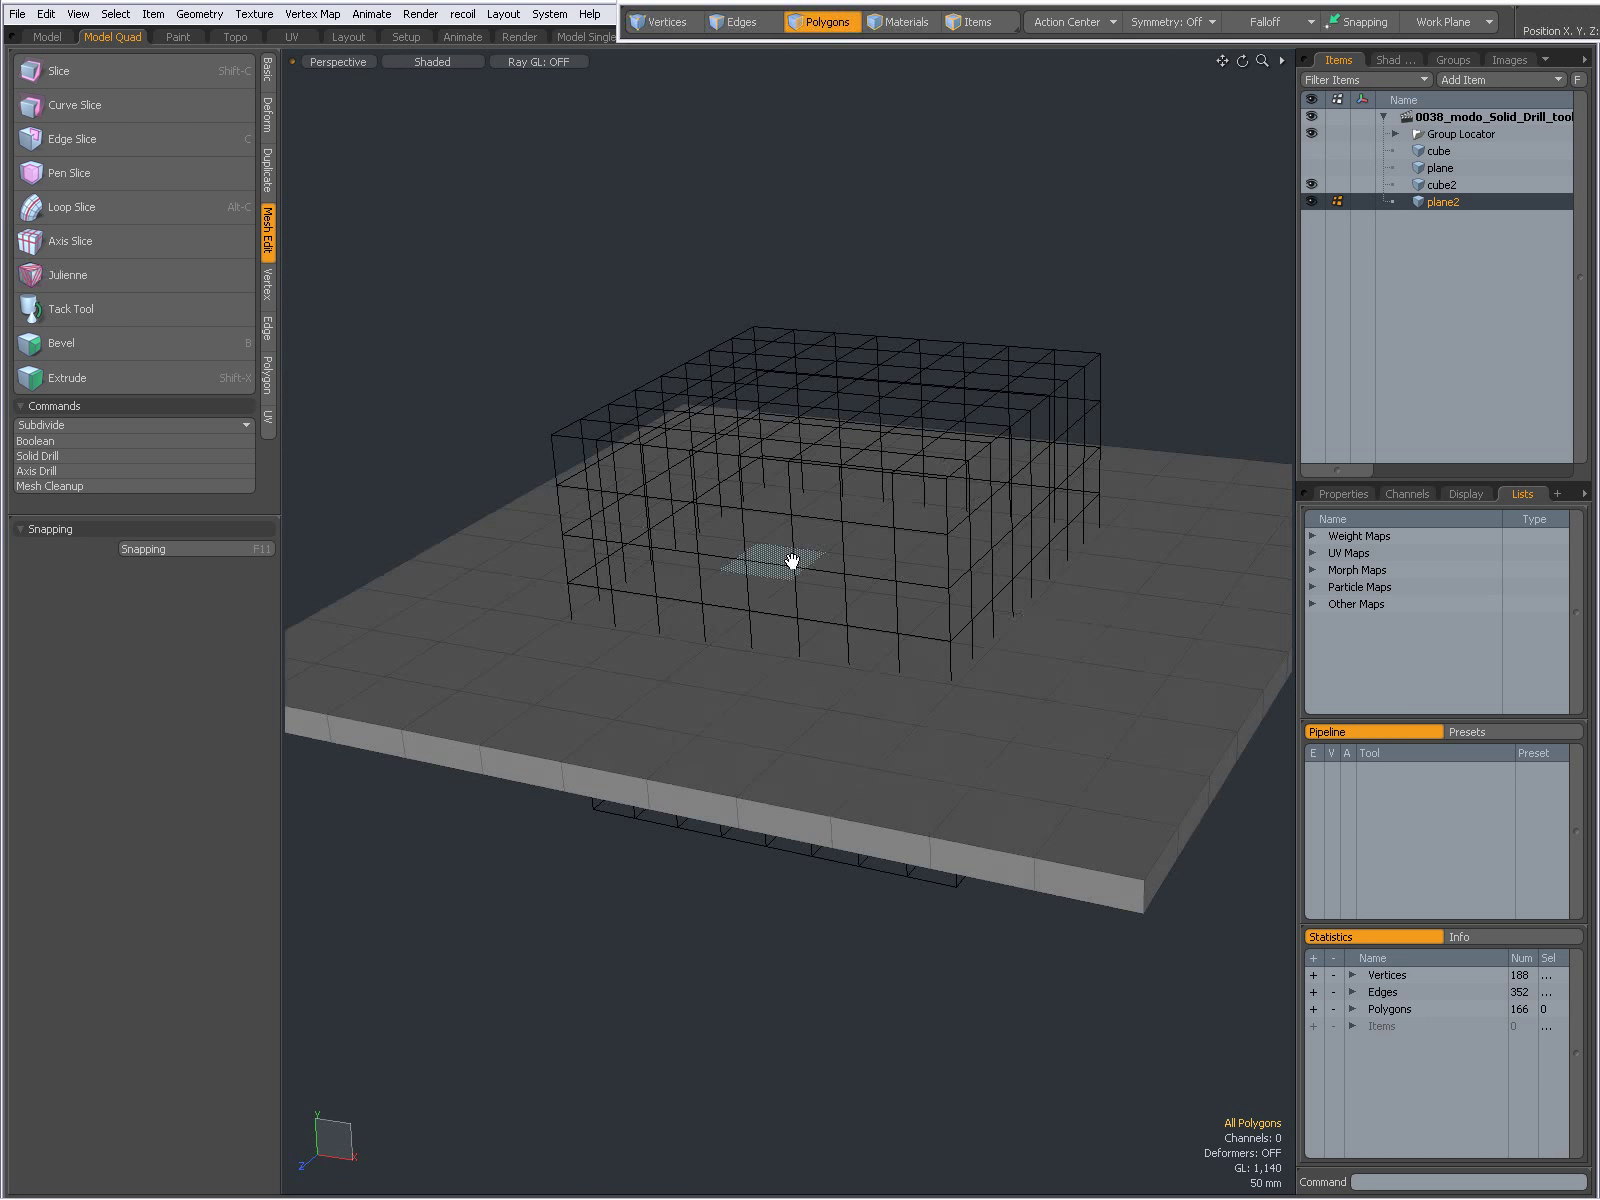
left_click(125, 456)
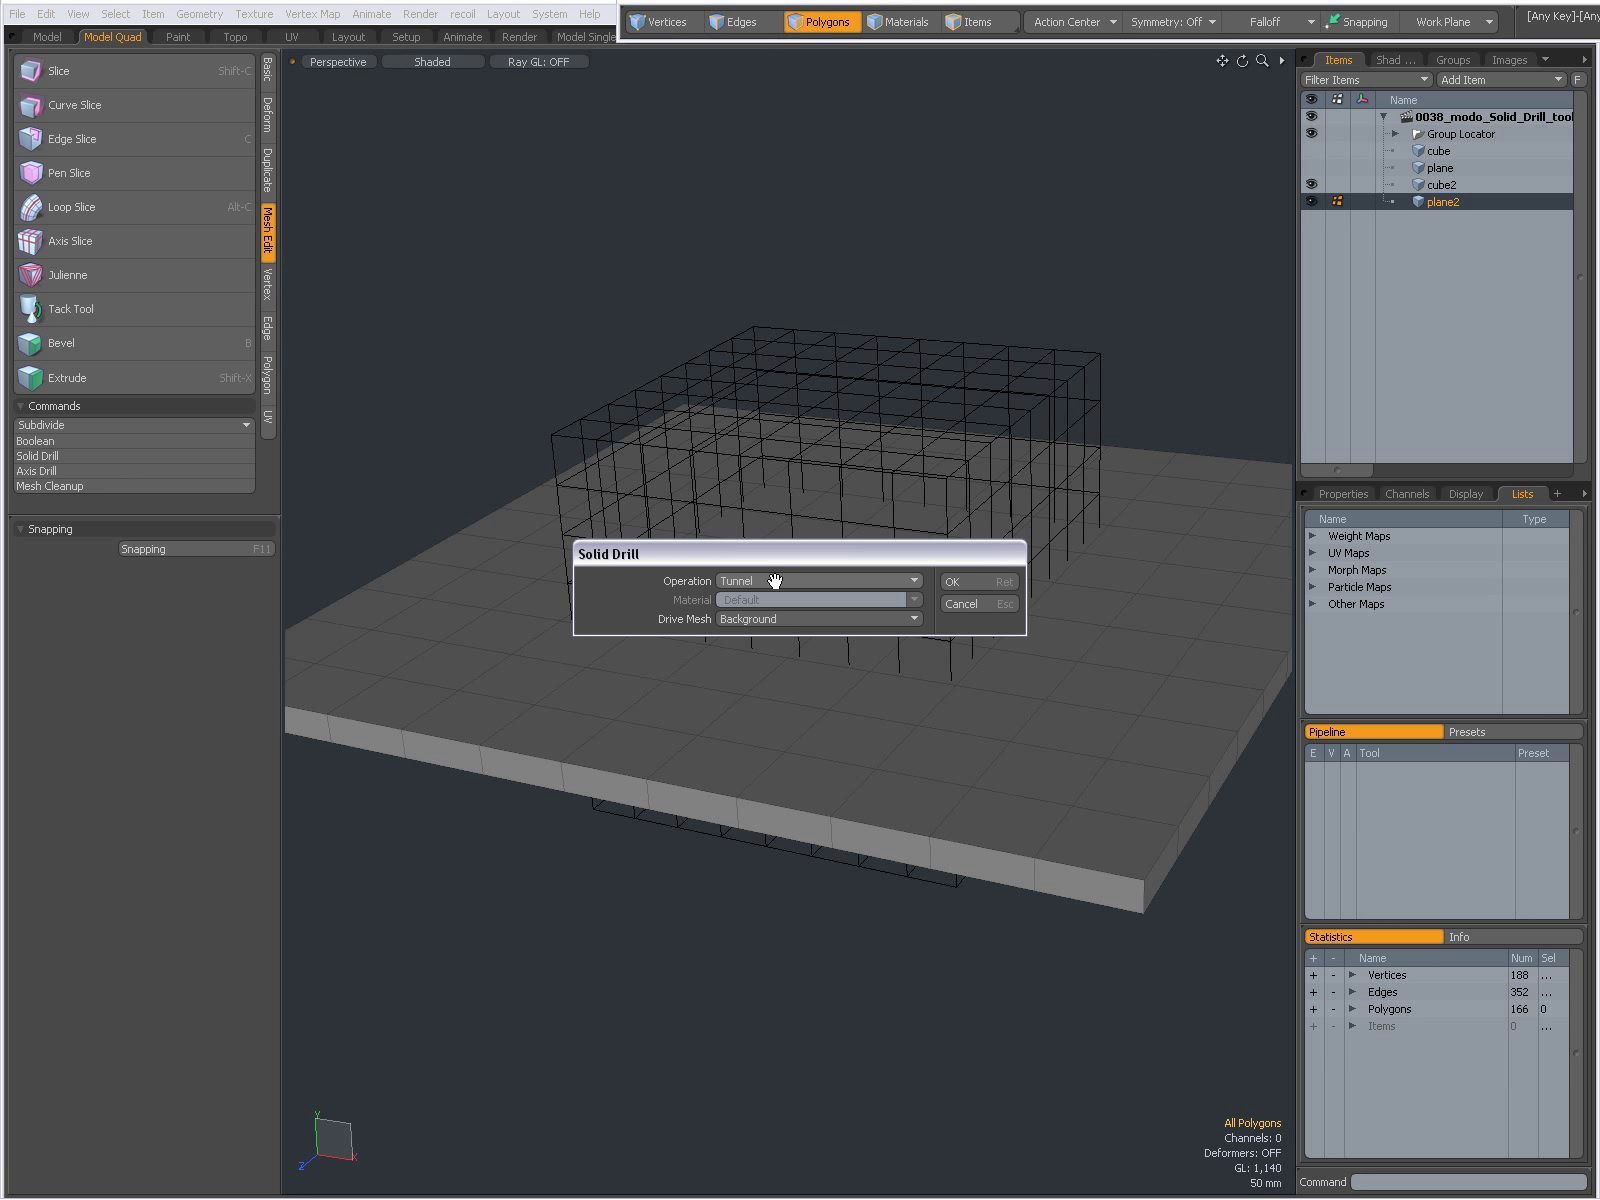
left_click(955, 582)
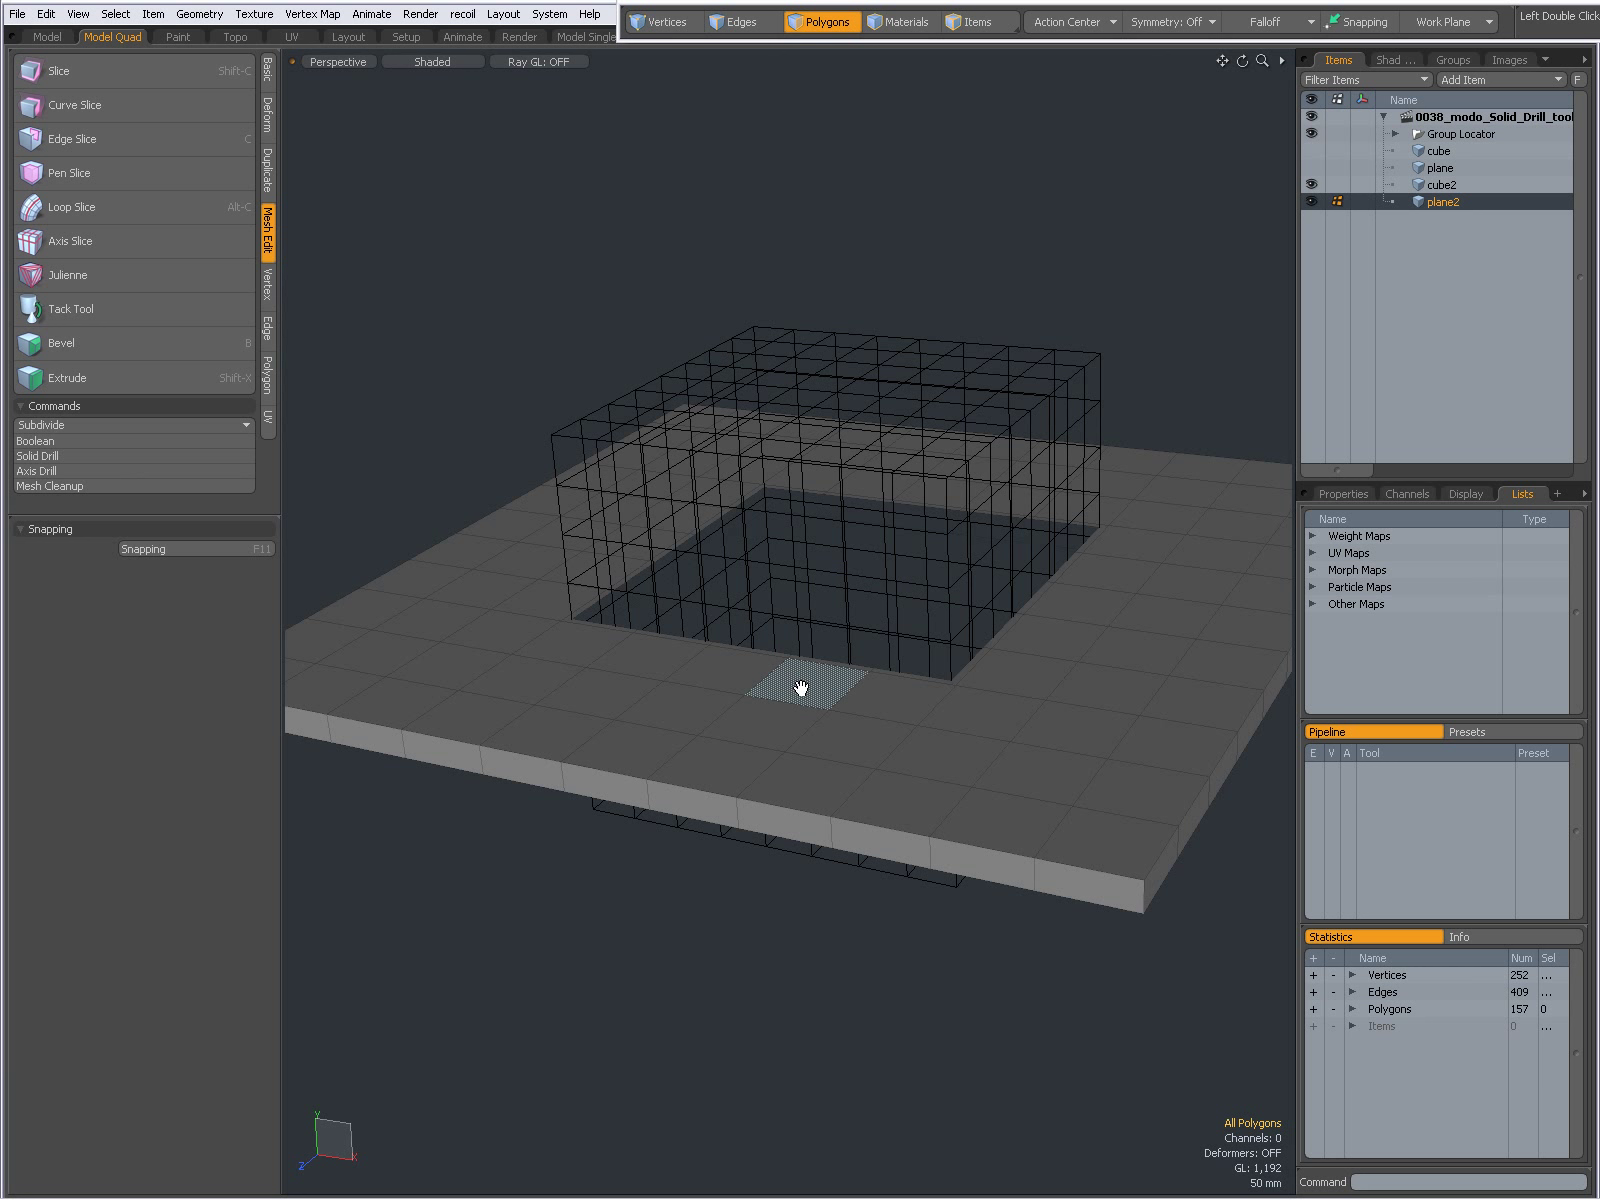
key("ctrl+z")
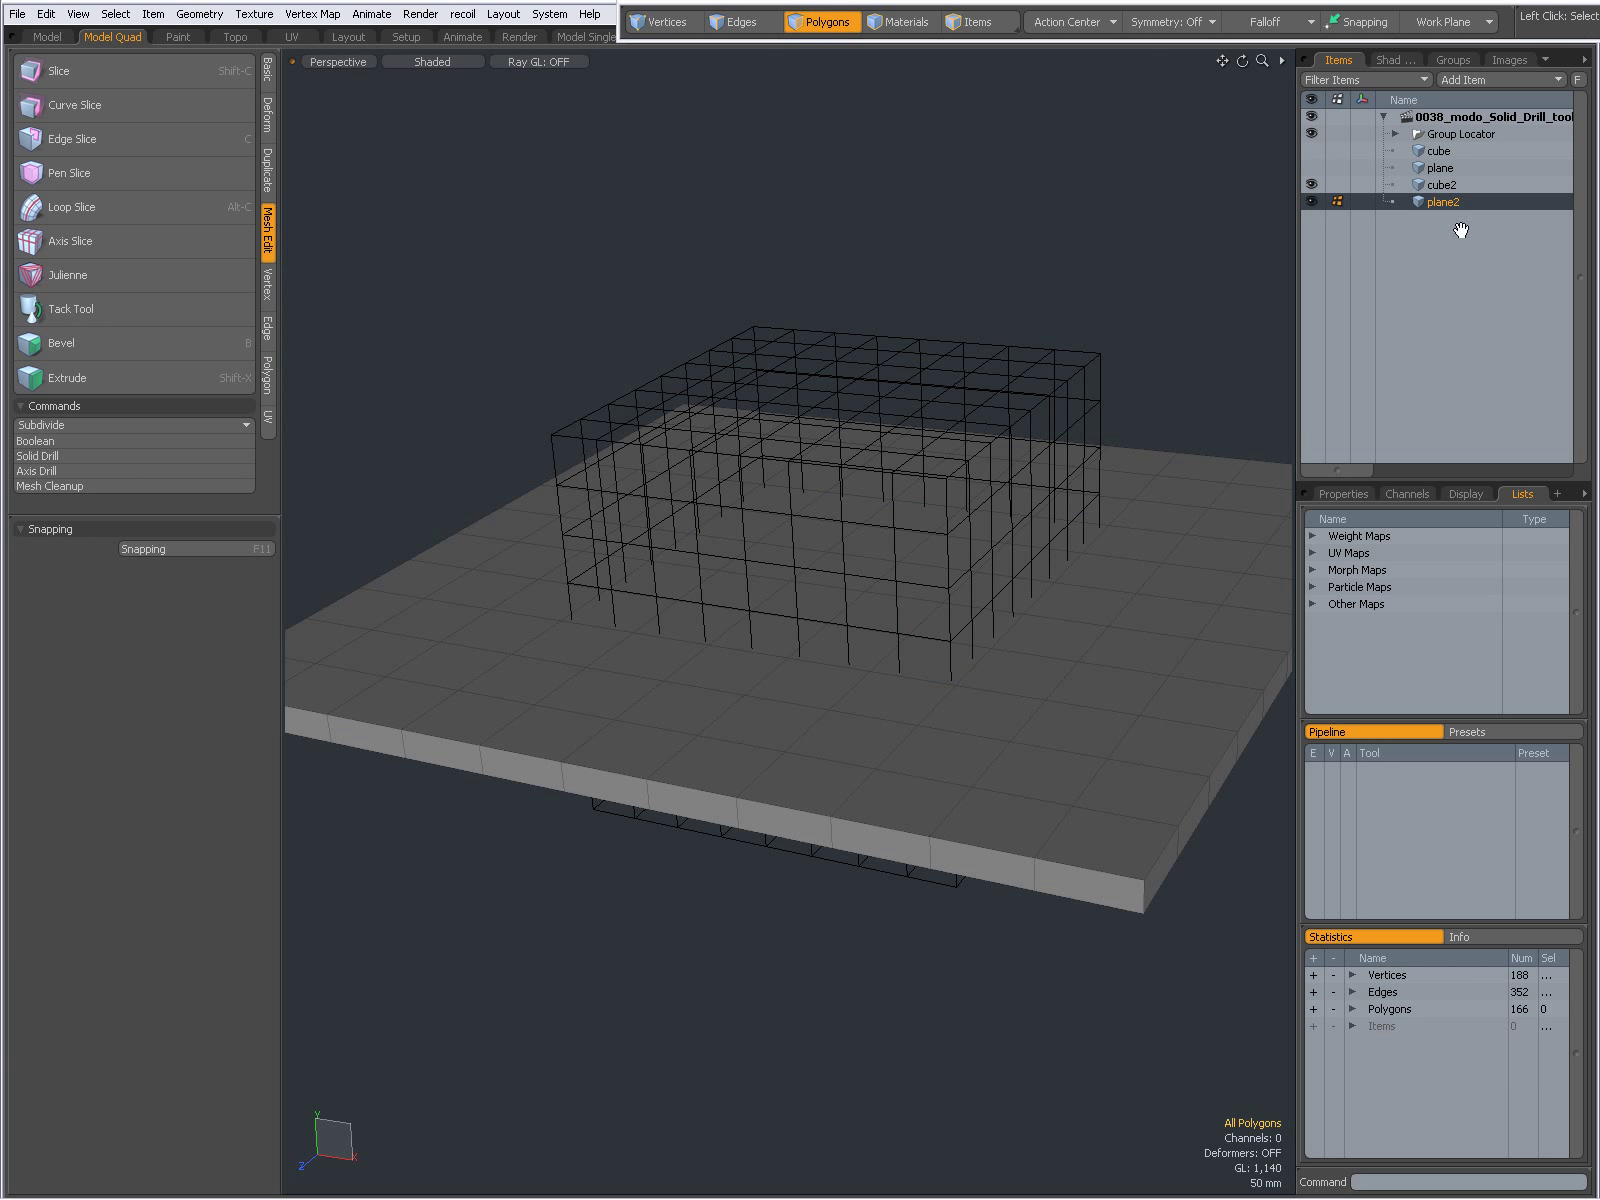
left_click(1450, 184)
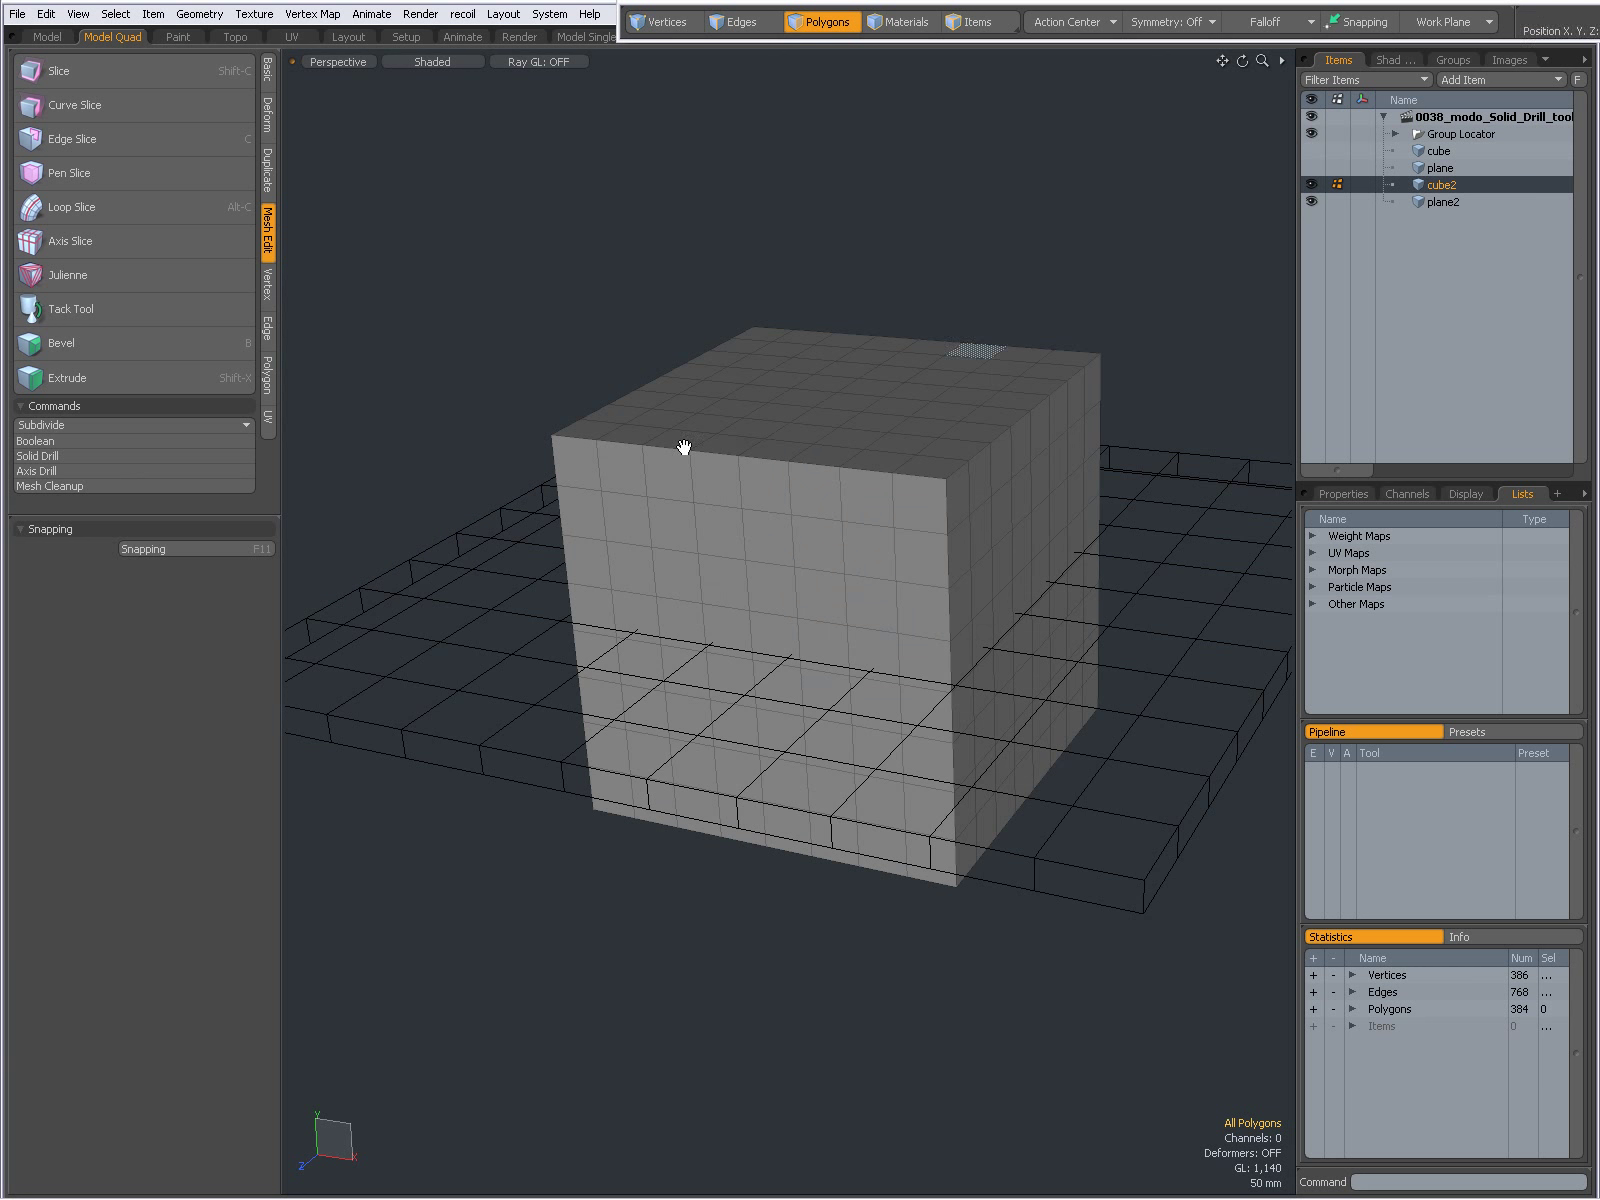
- Apply a Stencil drill to cube2, then hide plane2 and orbit to the cube's front
left_click(93, 455)
left_click(850, 581)
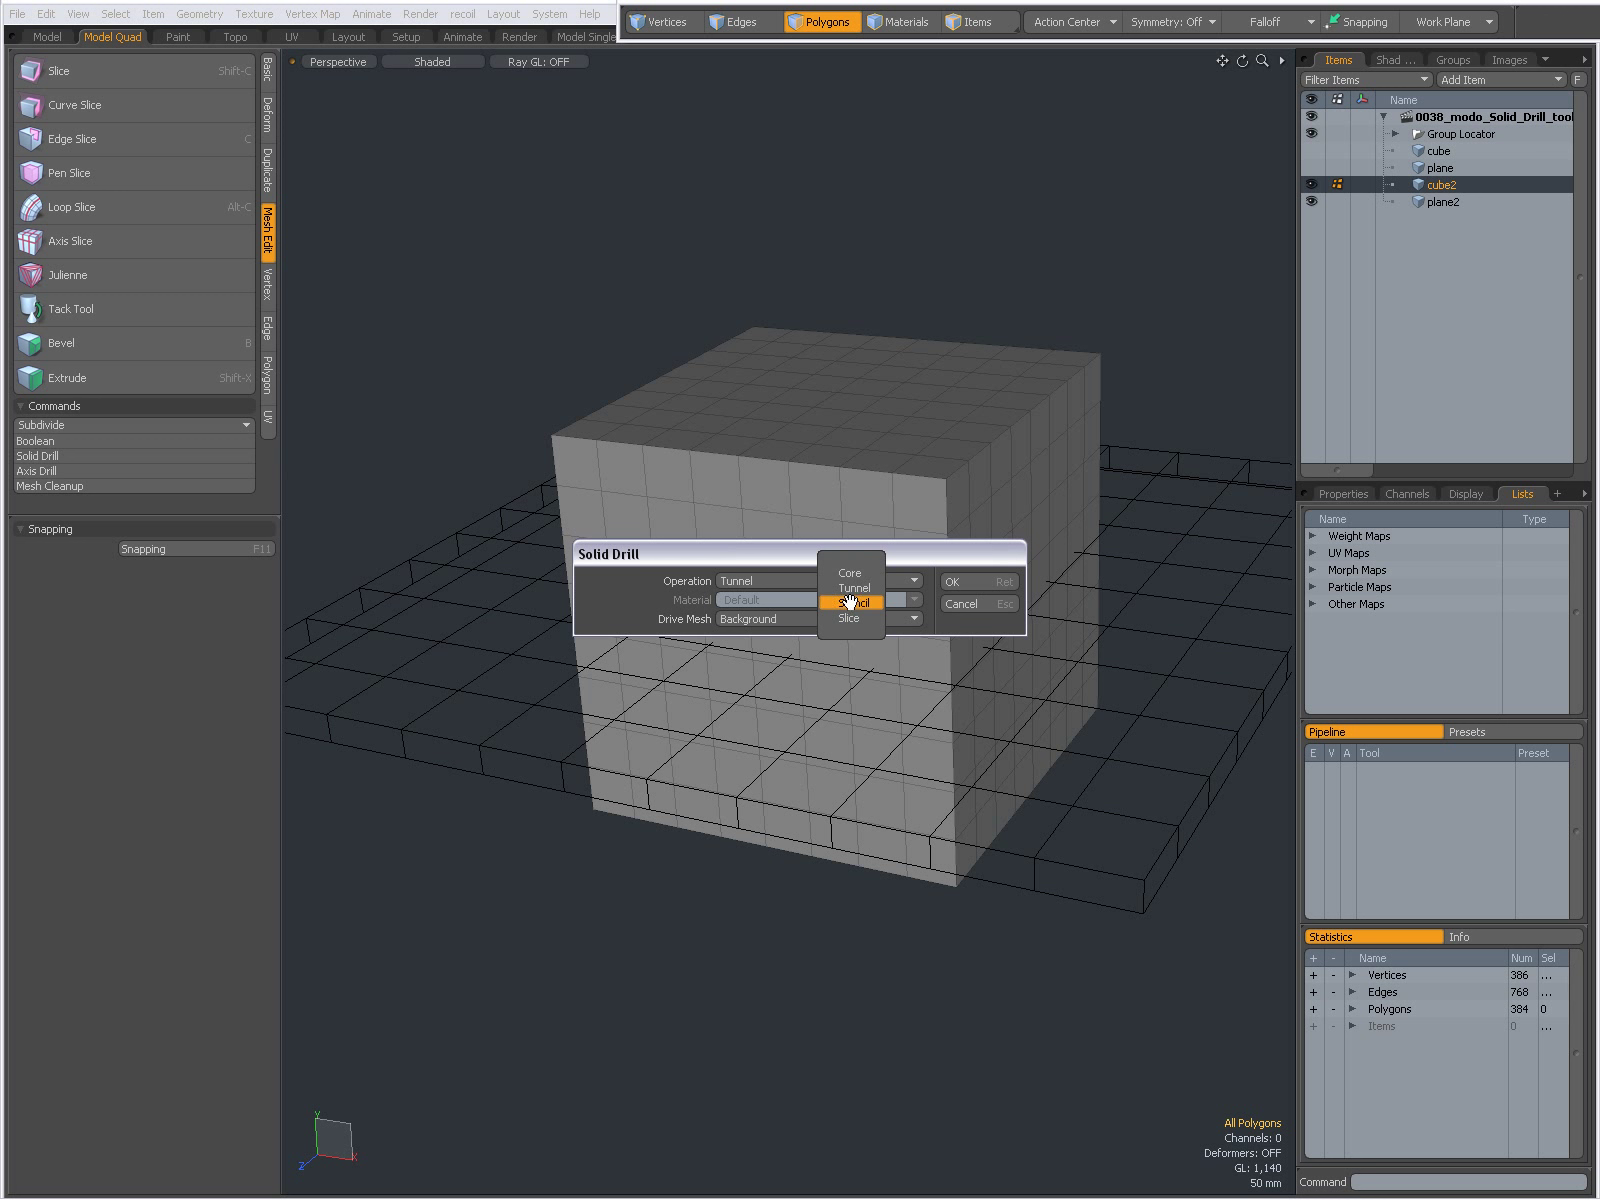
left_click(846, 602)
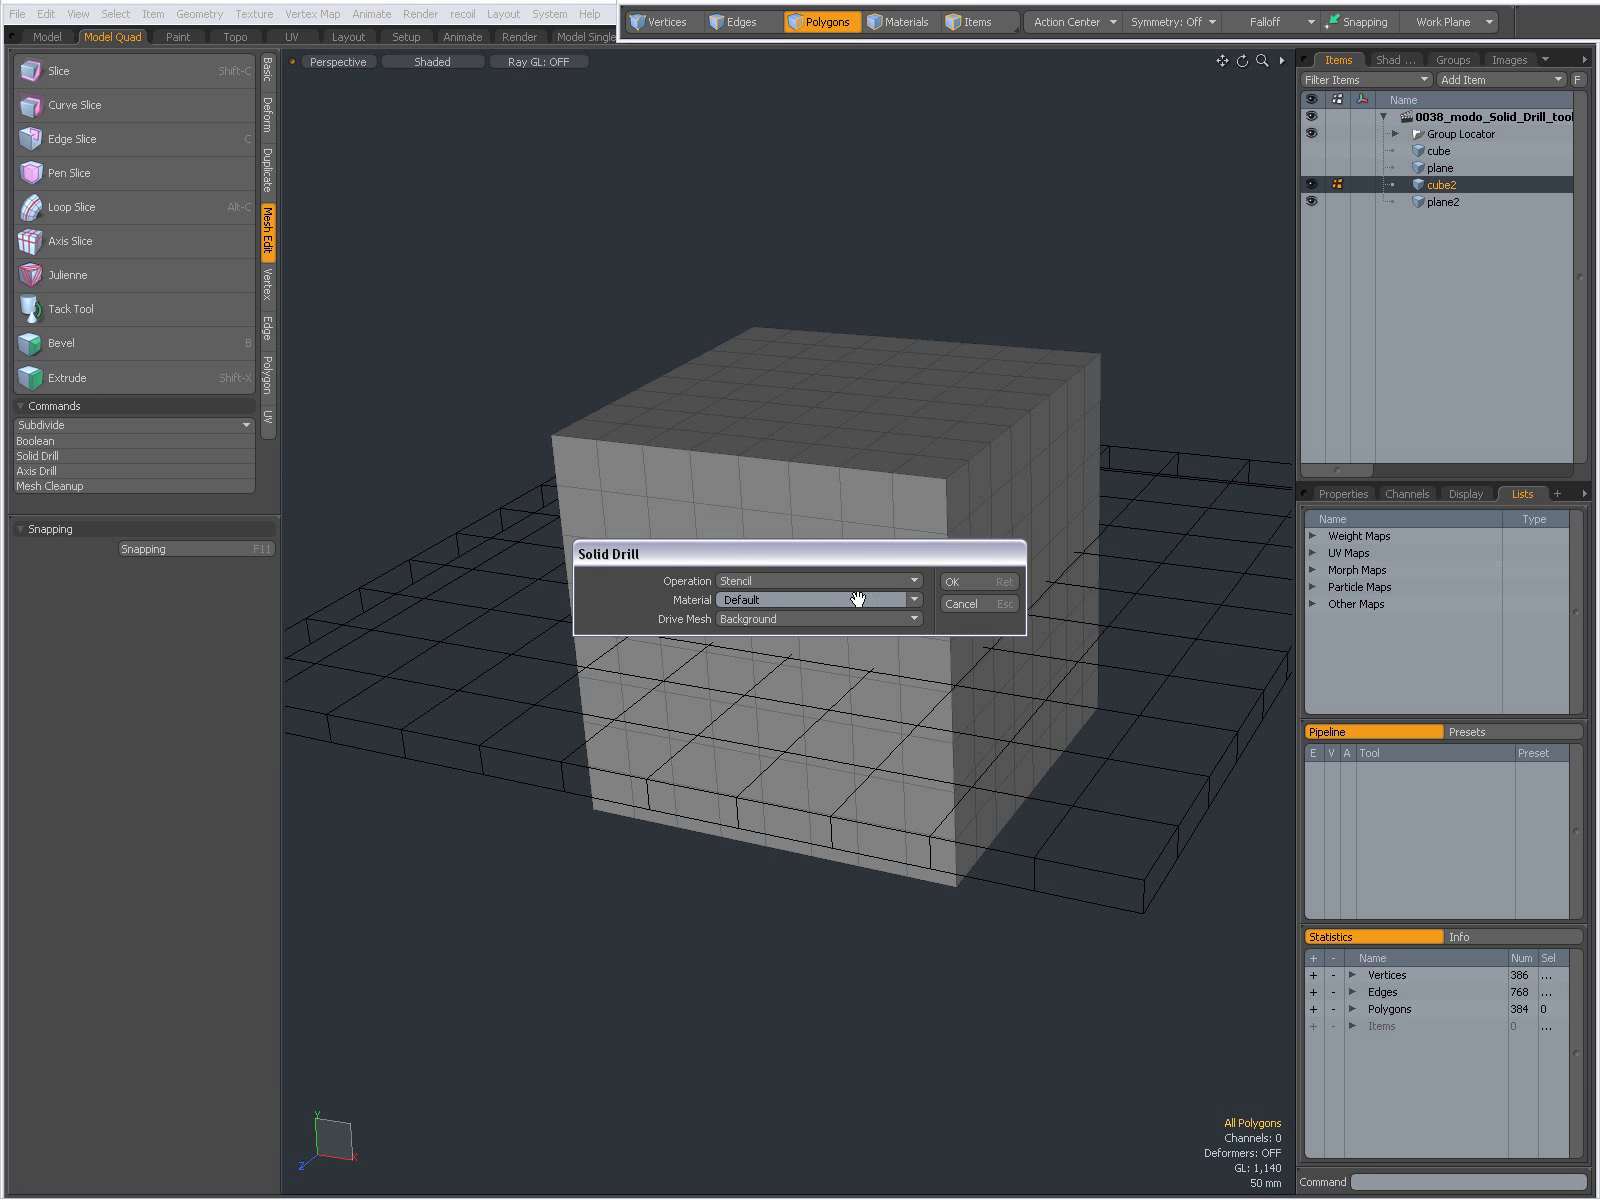
left_click(955, 581)
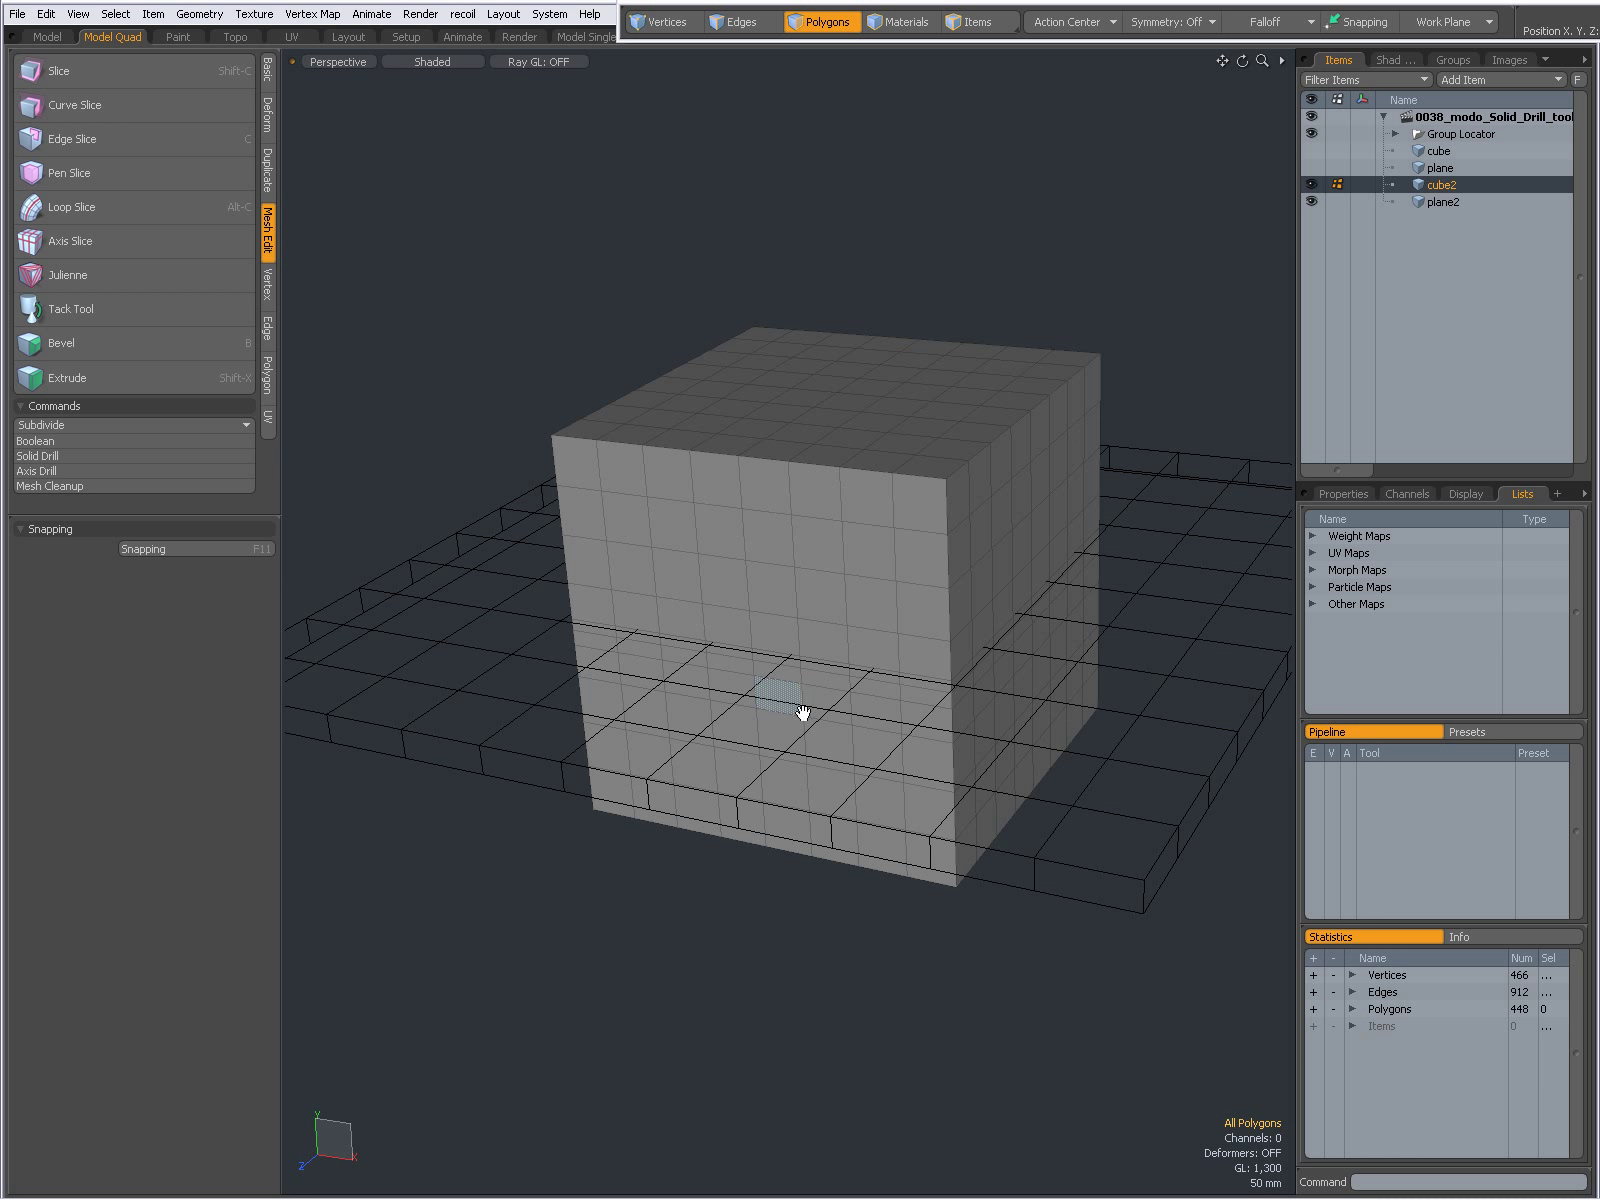
left_click(1313, 200)
left_click_drag(1043, 543, 990, 645, "alt")
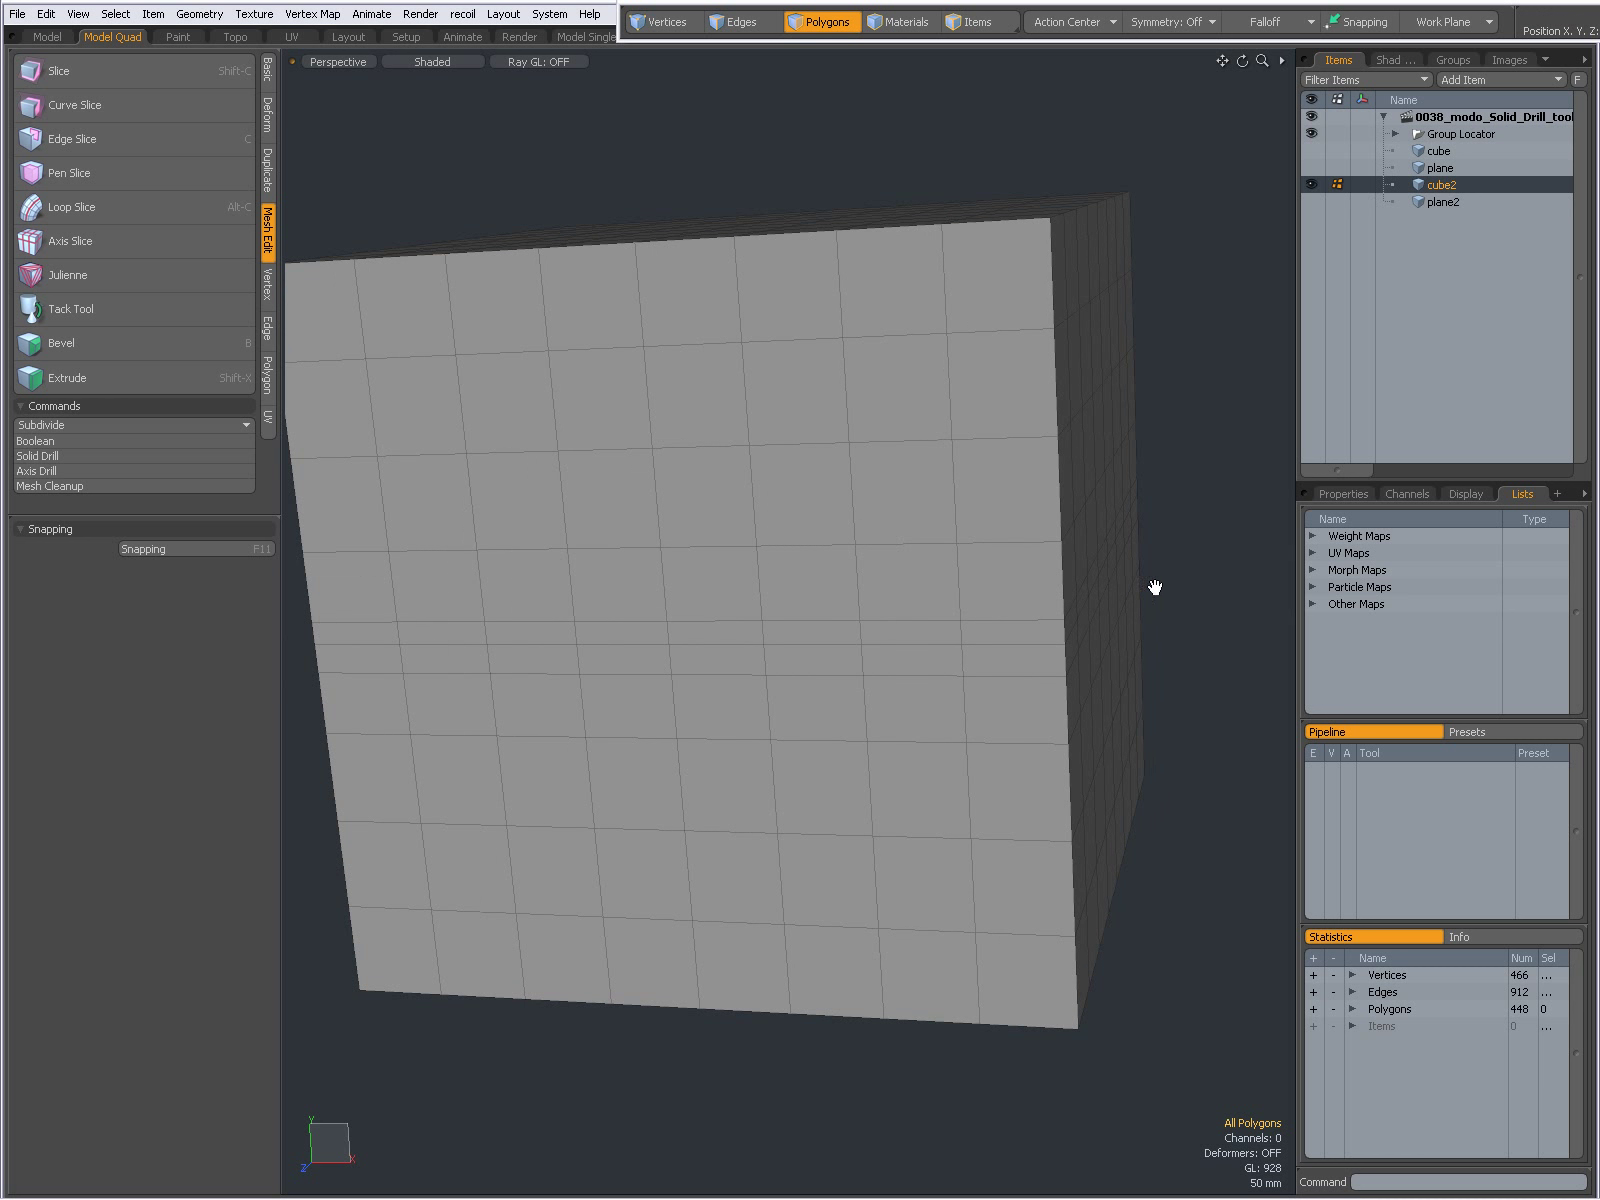
- Select both new slice edge loops, drop the stray edge, and convert them to vertices
key("2")
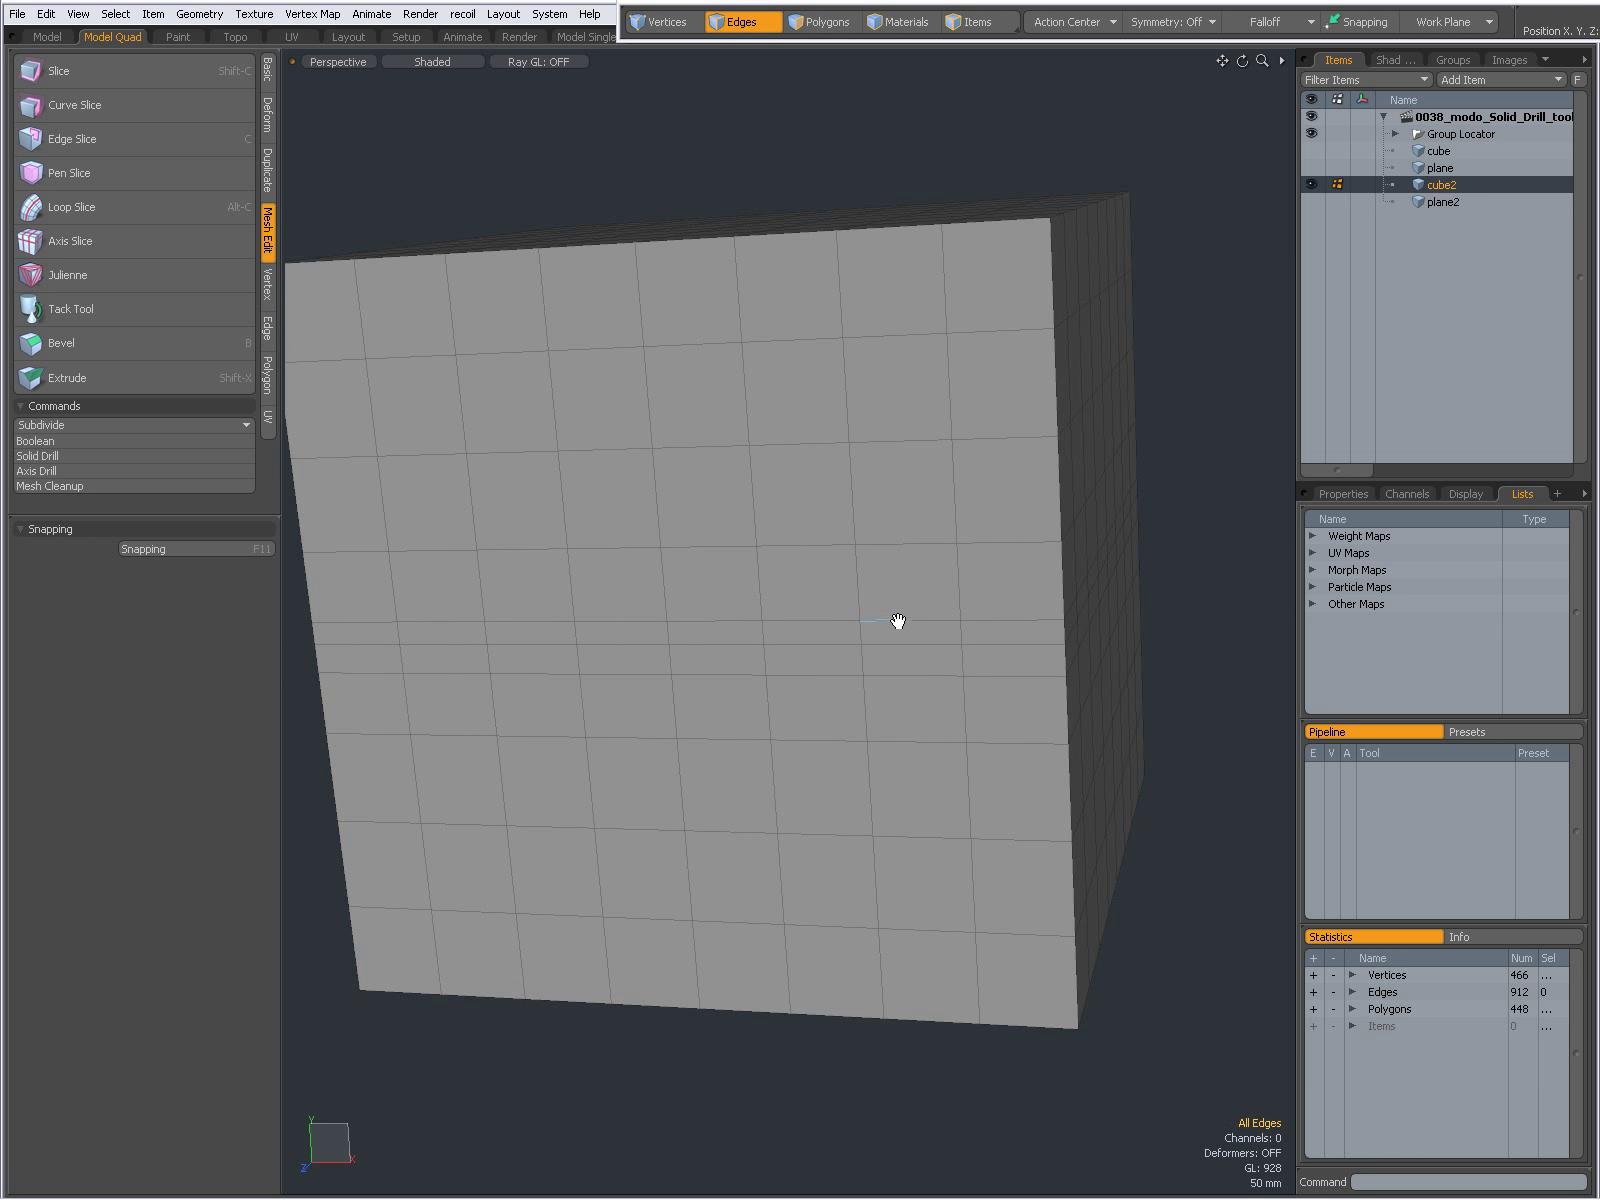
double_click(900, 621)
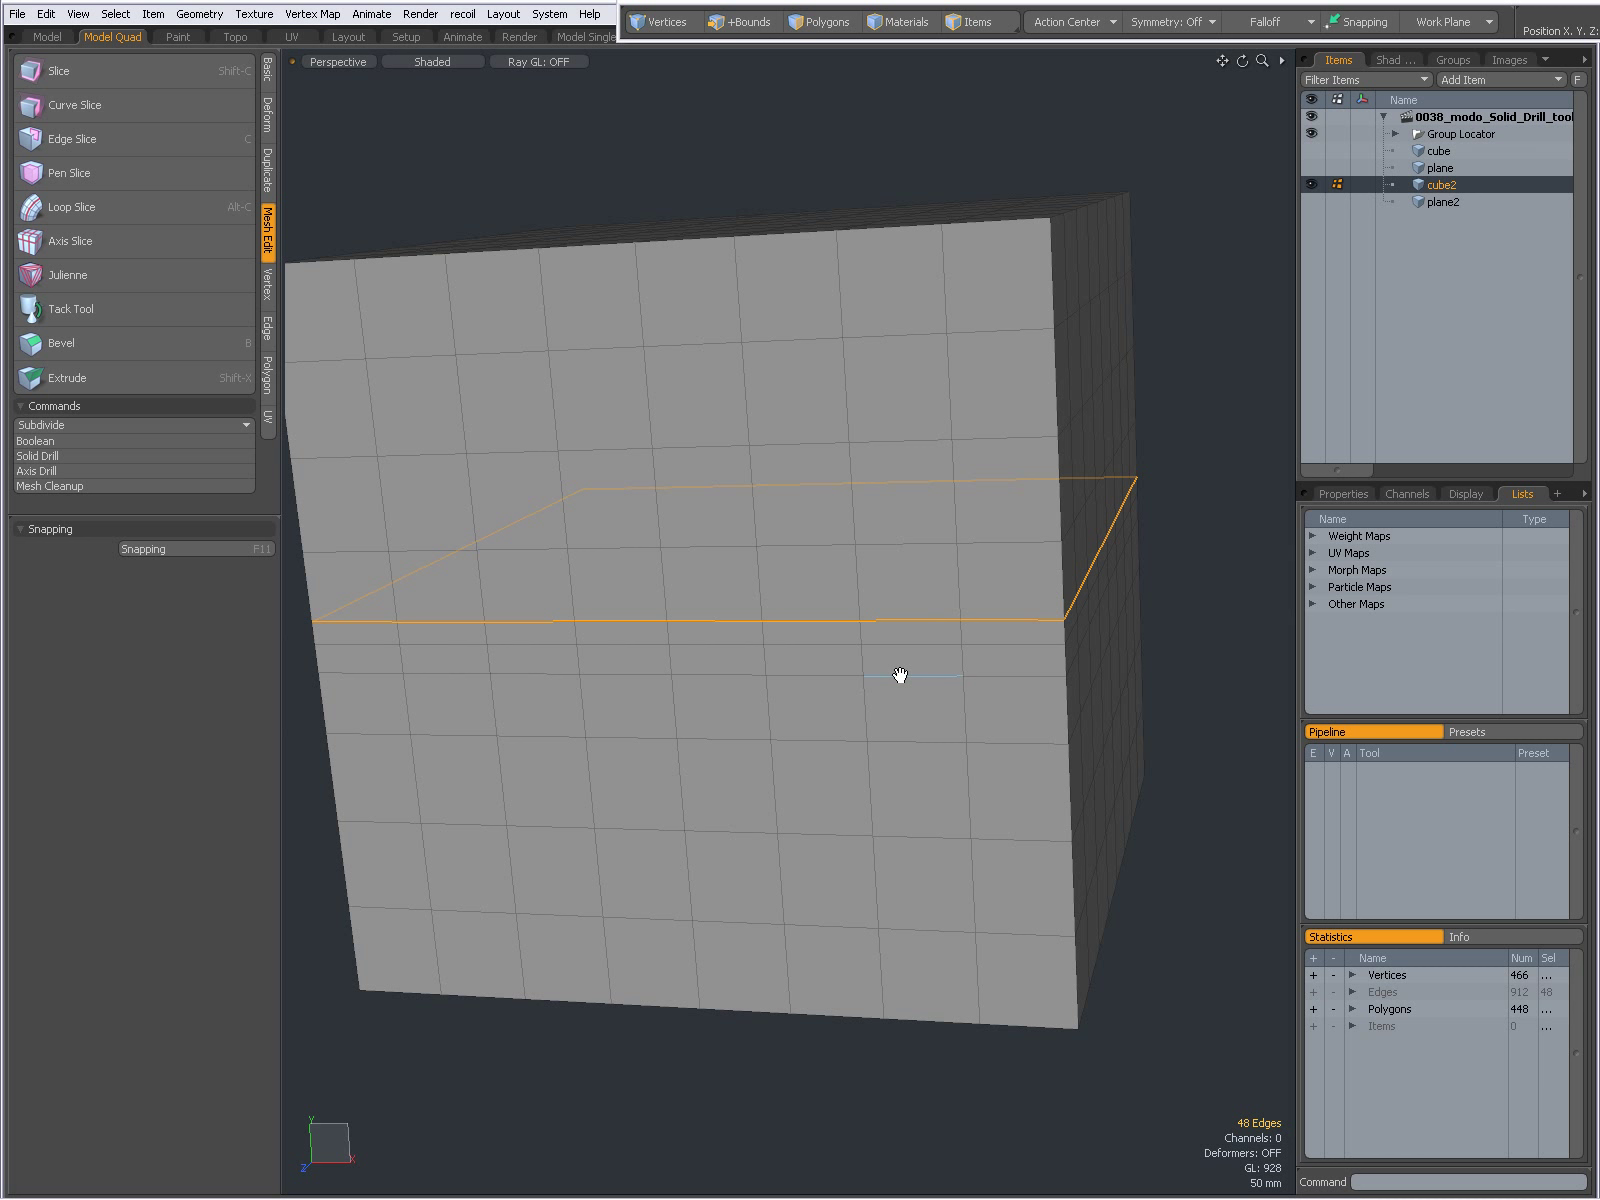
double_click(900, 675, "shift")
left_click(962, 632, "ctrl")
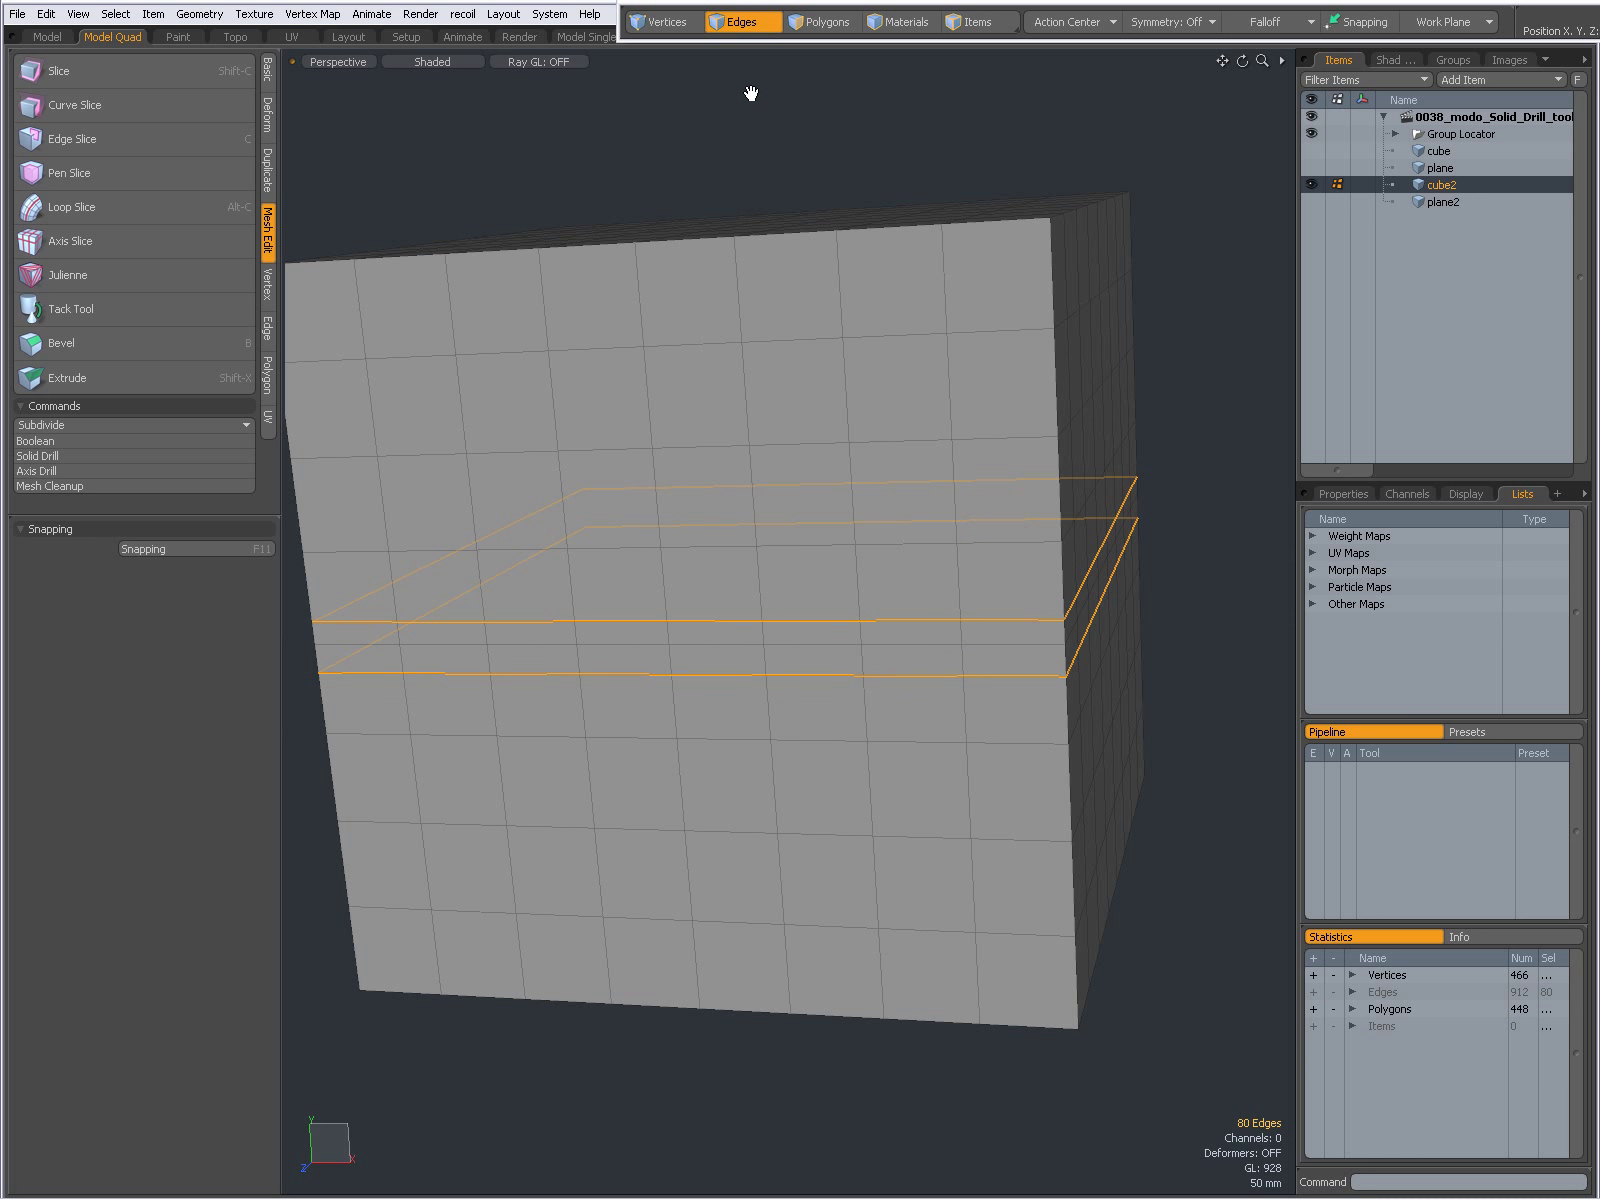
key("alt")
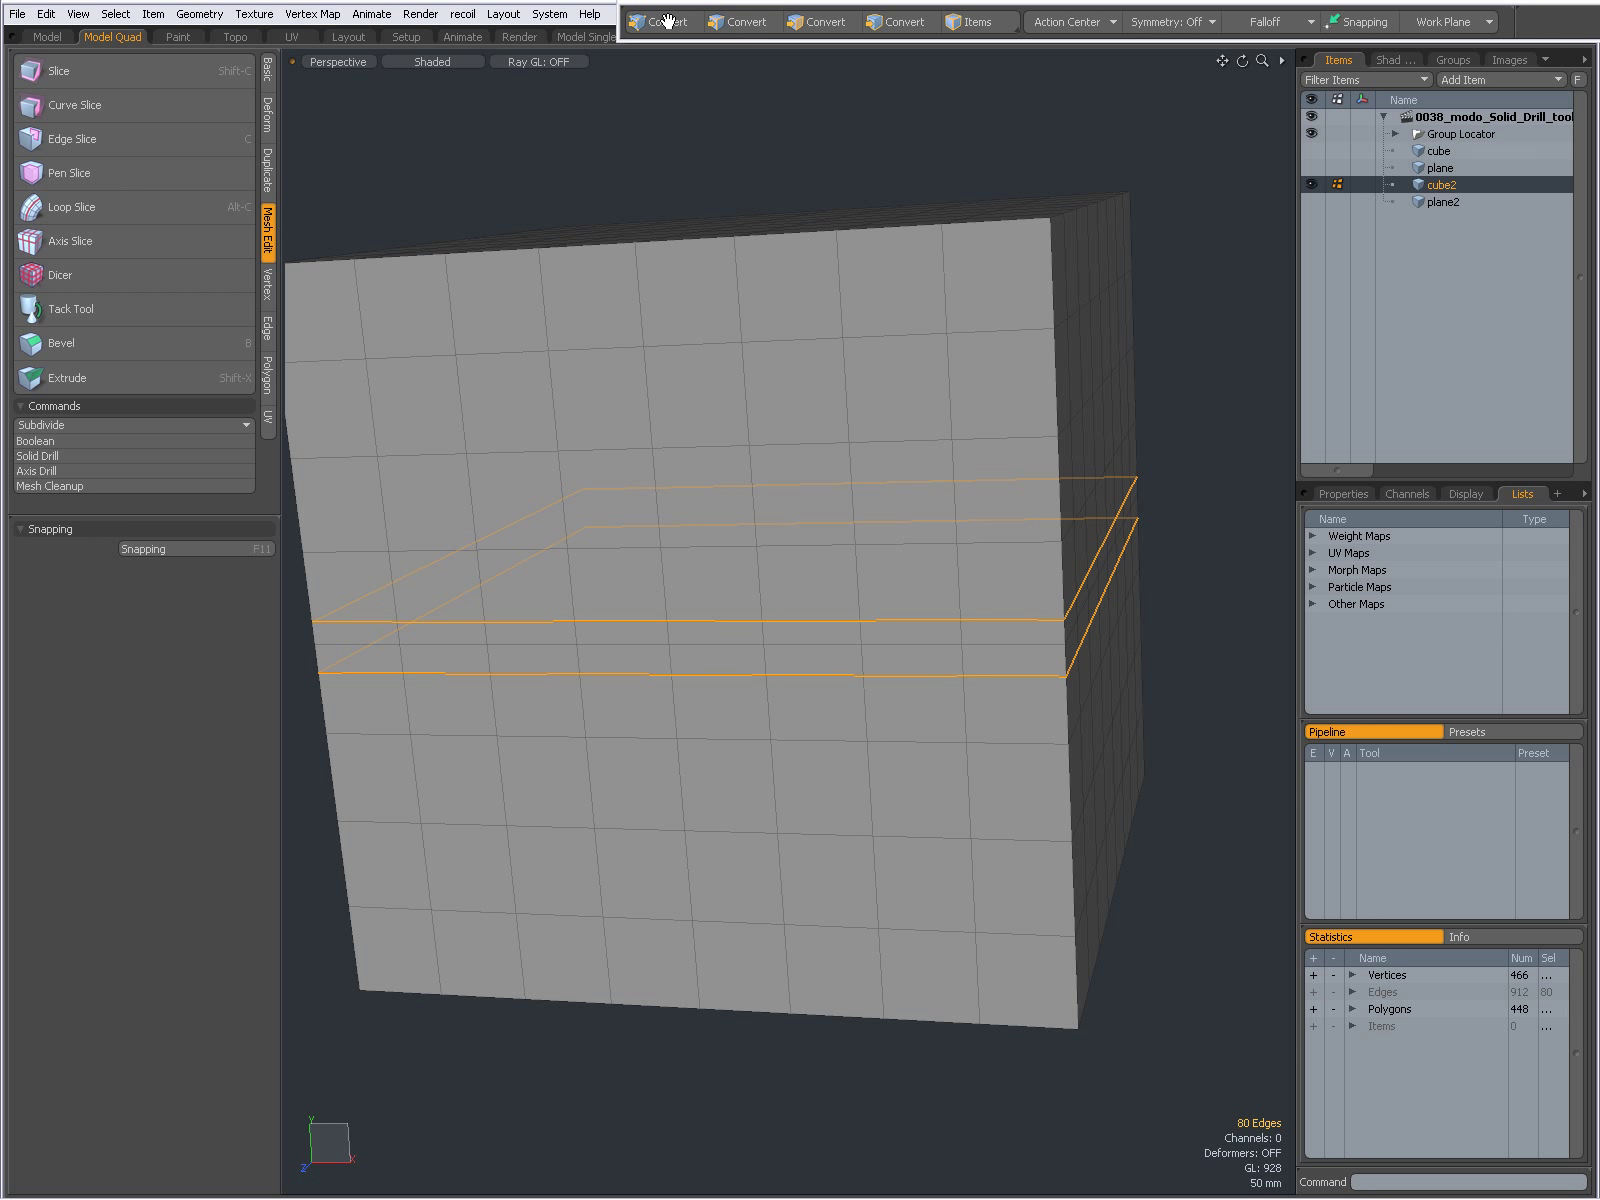
left_click(666, 19, "shift")
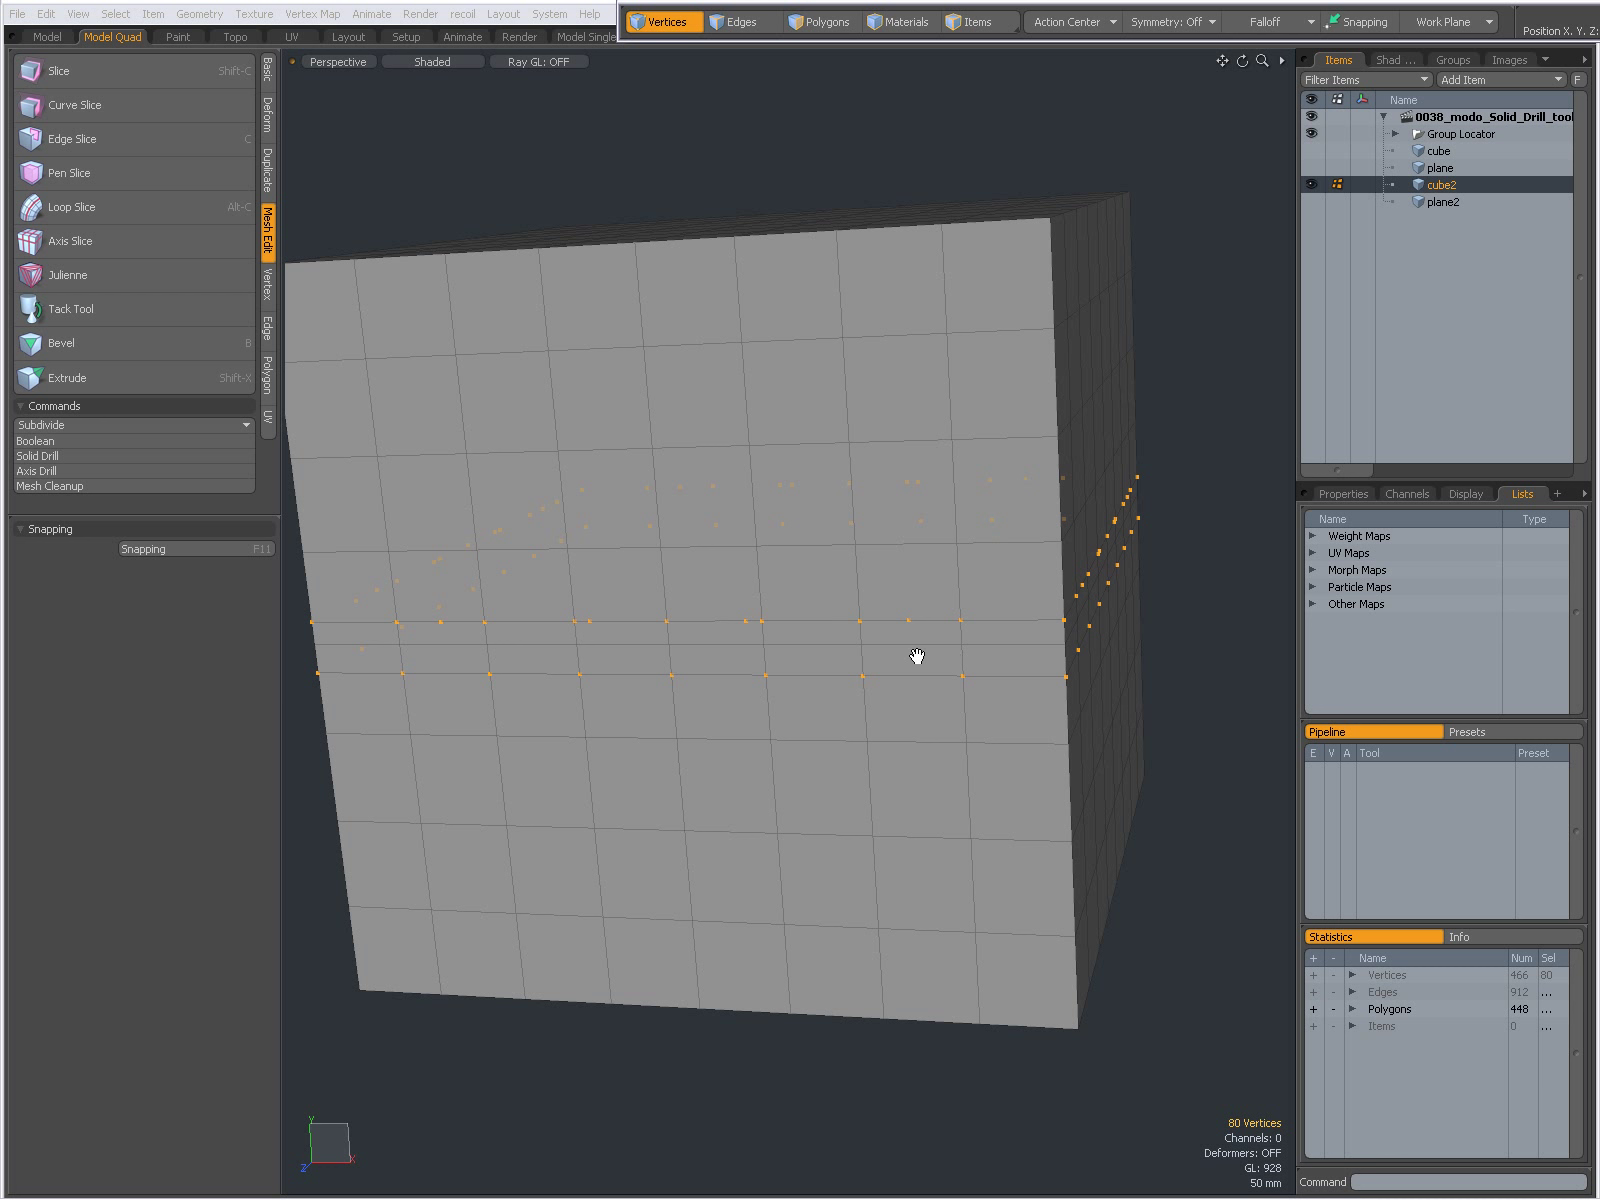
key("2")
key("3")
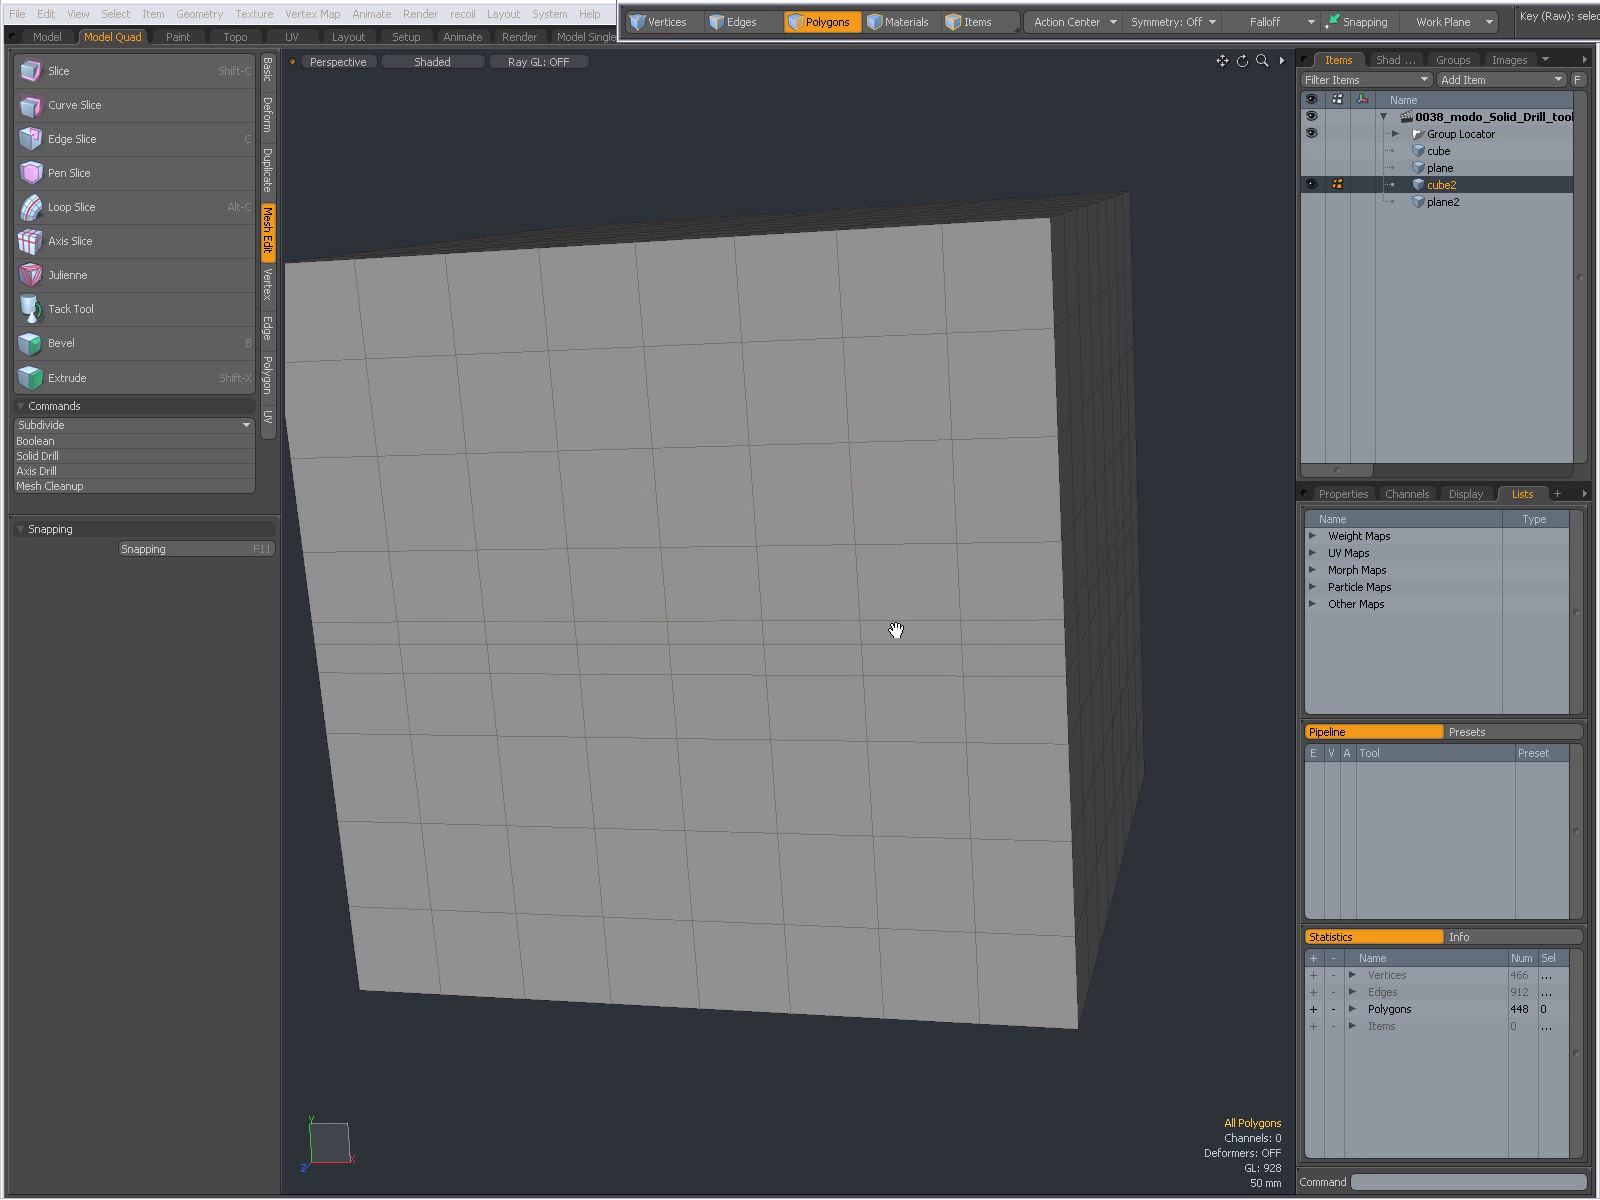
key("1")
left_click_drag(975, 696, 913, 653, "ctrl+alt")
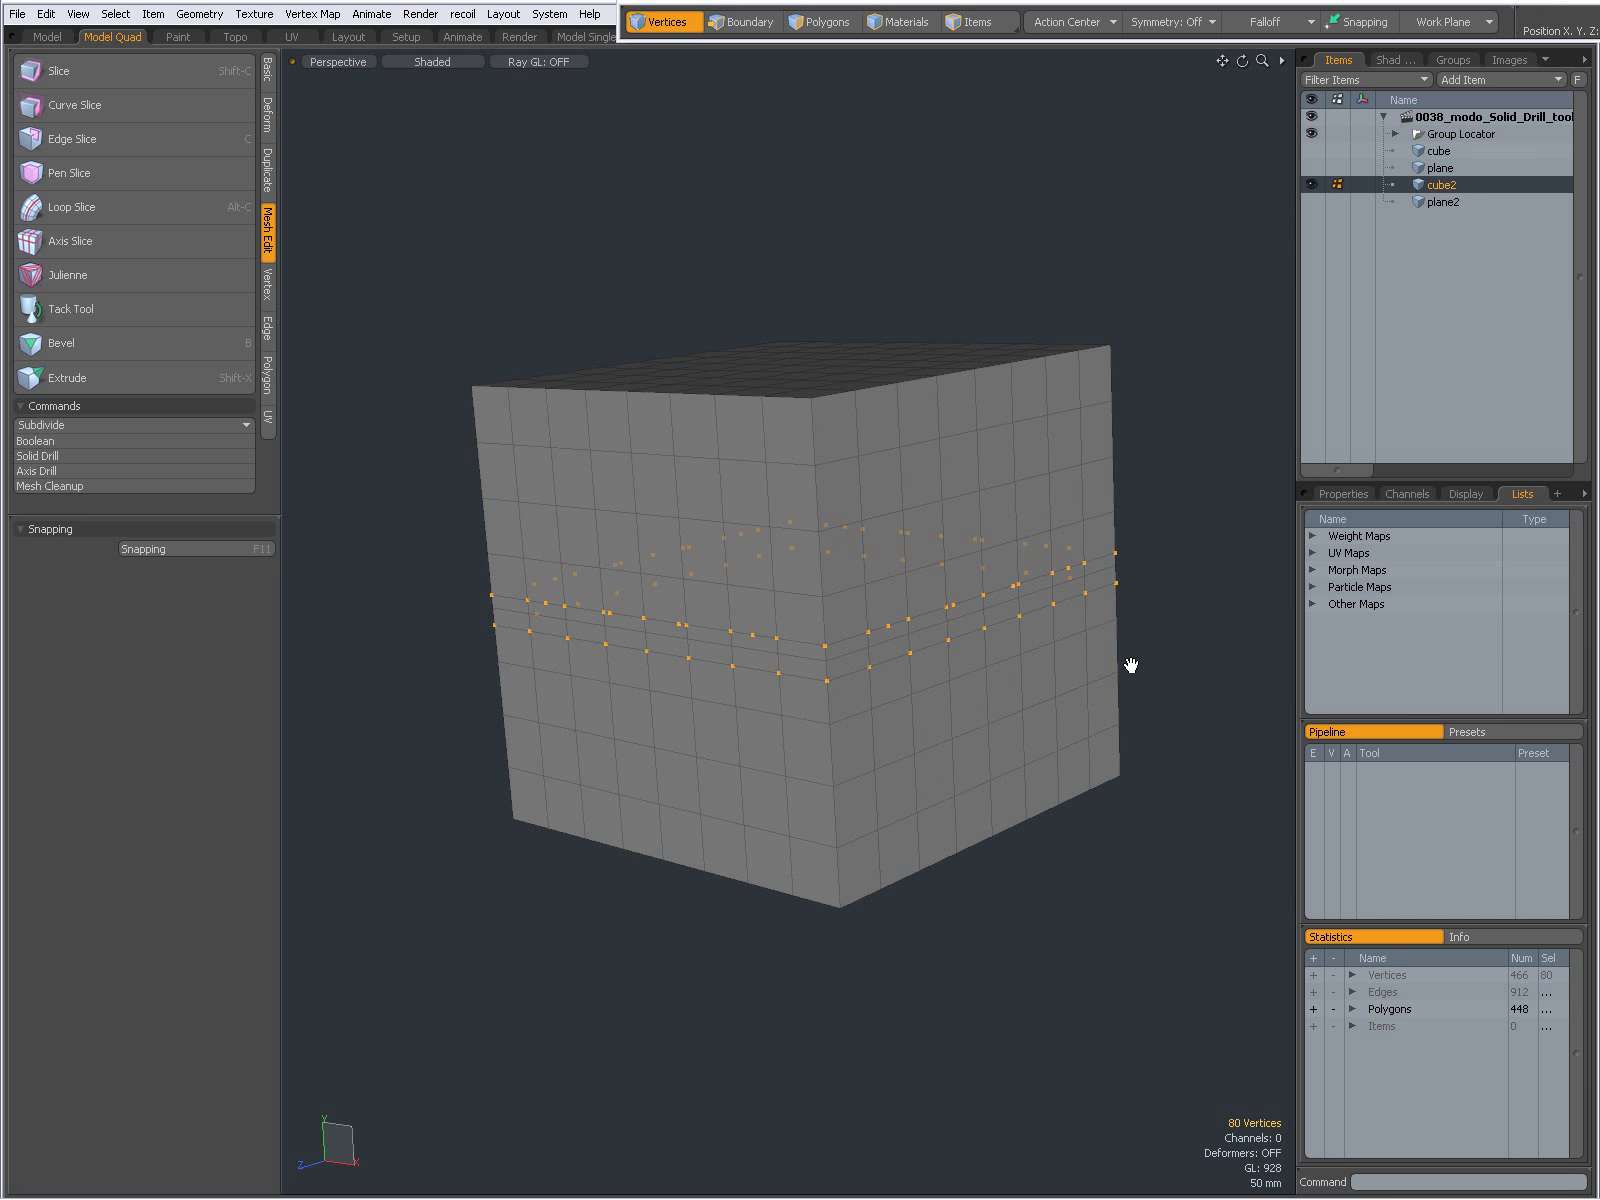
- Undo the cube's stencil, make plane2 active, and apply the Stencil drill using the cube
key("3")
key("2")
key("1")
key("2")
key("ctrl+z")
key("ctrl+z")
key("ctrl+z")
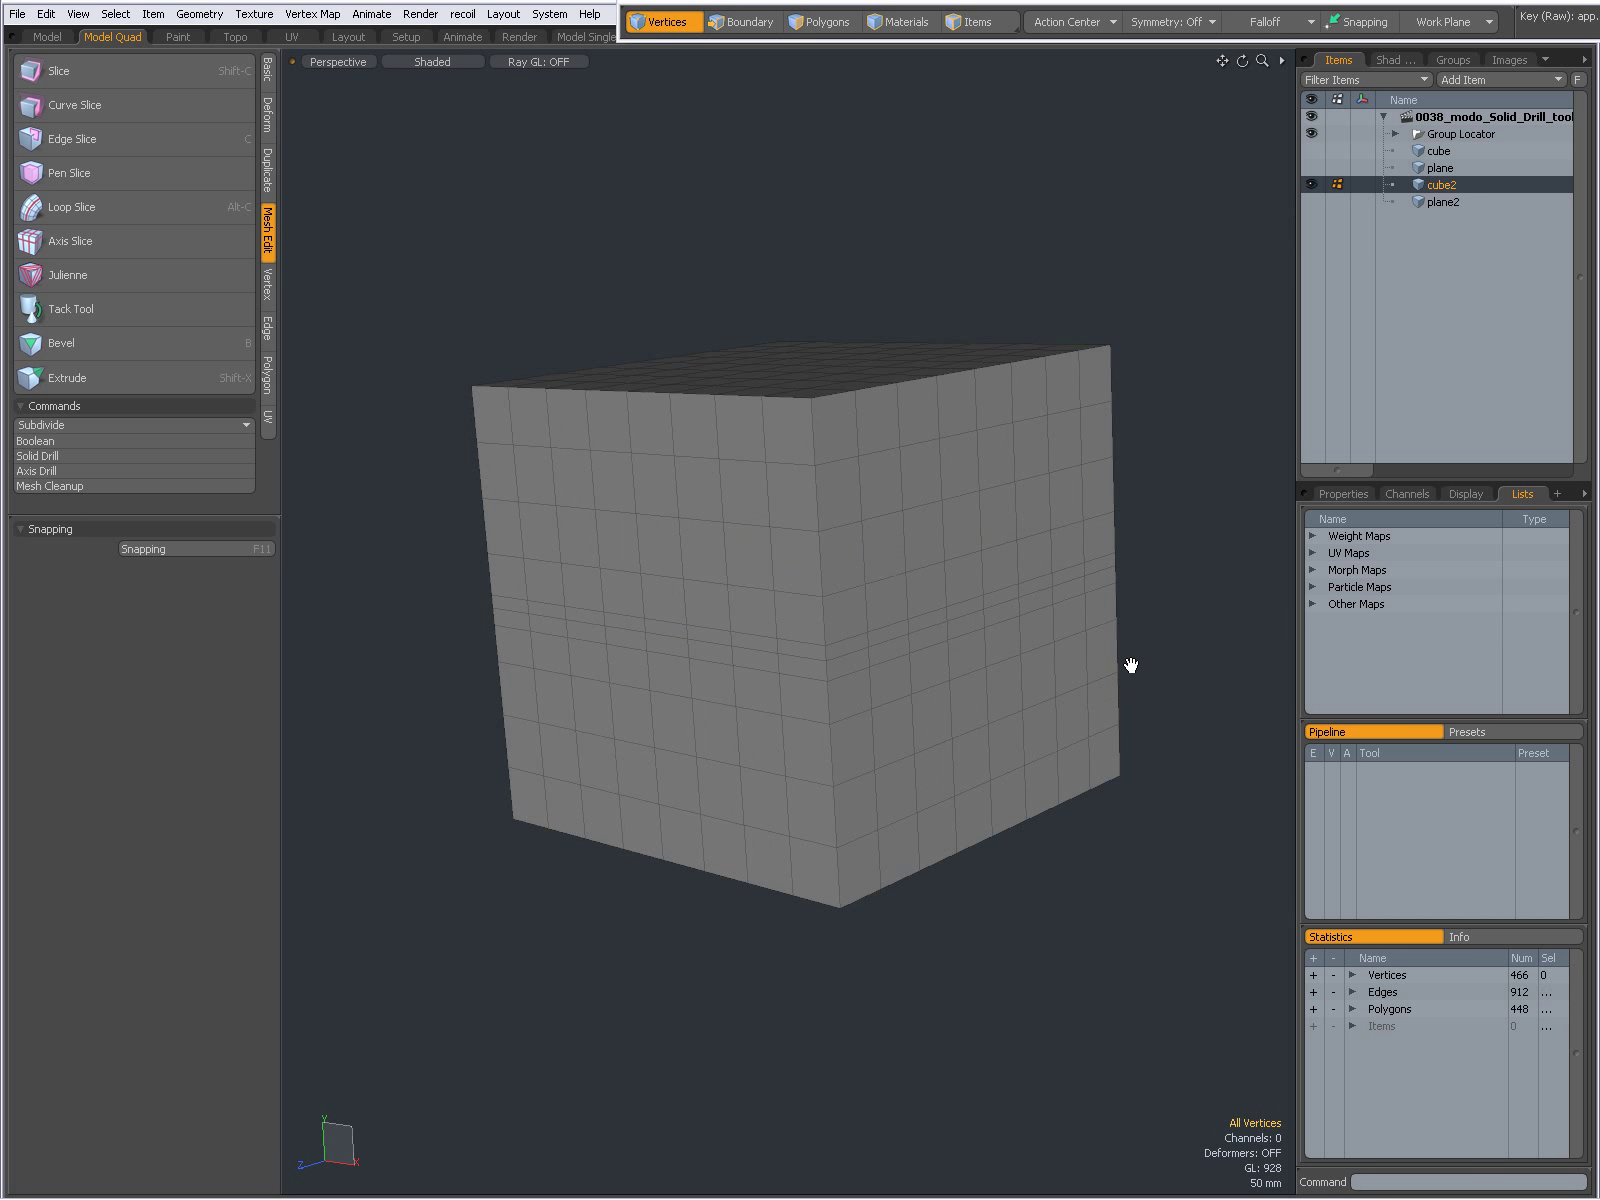
left_click(1442, 202)
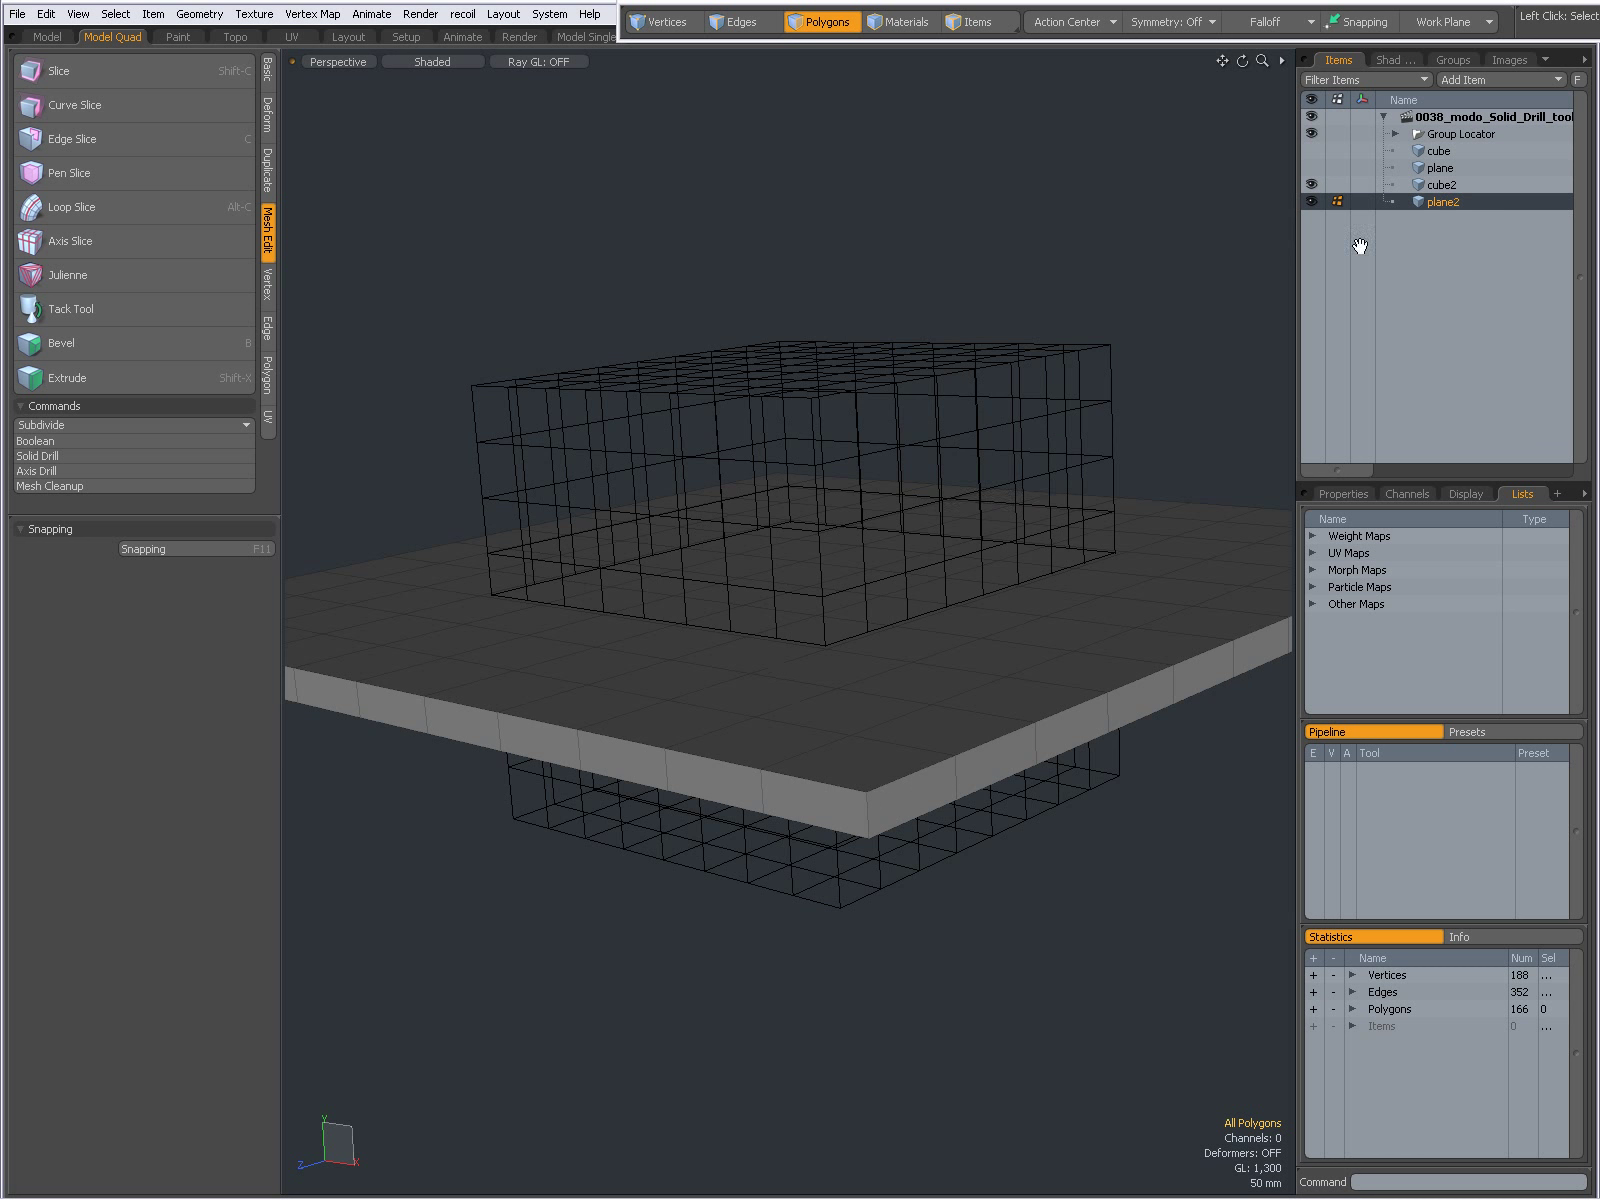
left_click_drag(1000, 497, 536, 500, "alt")
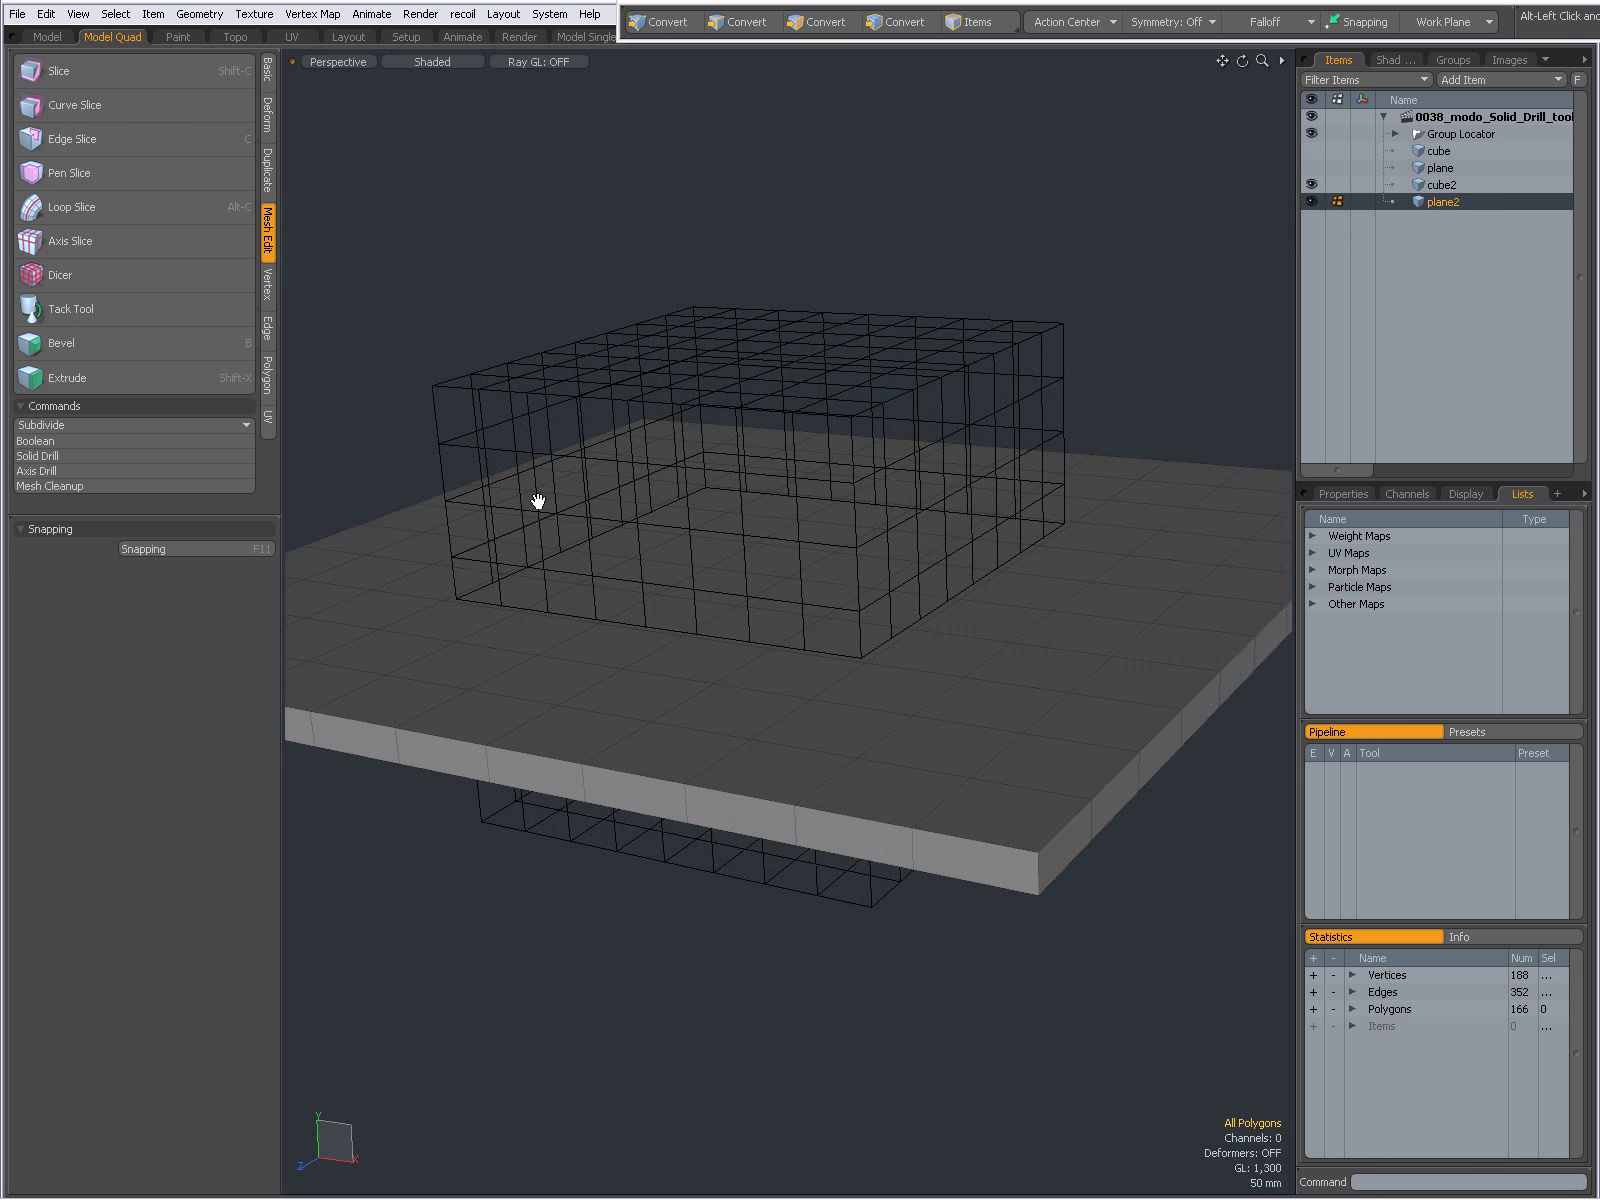
left_click(146, 456)
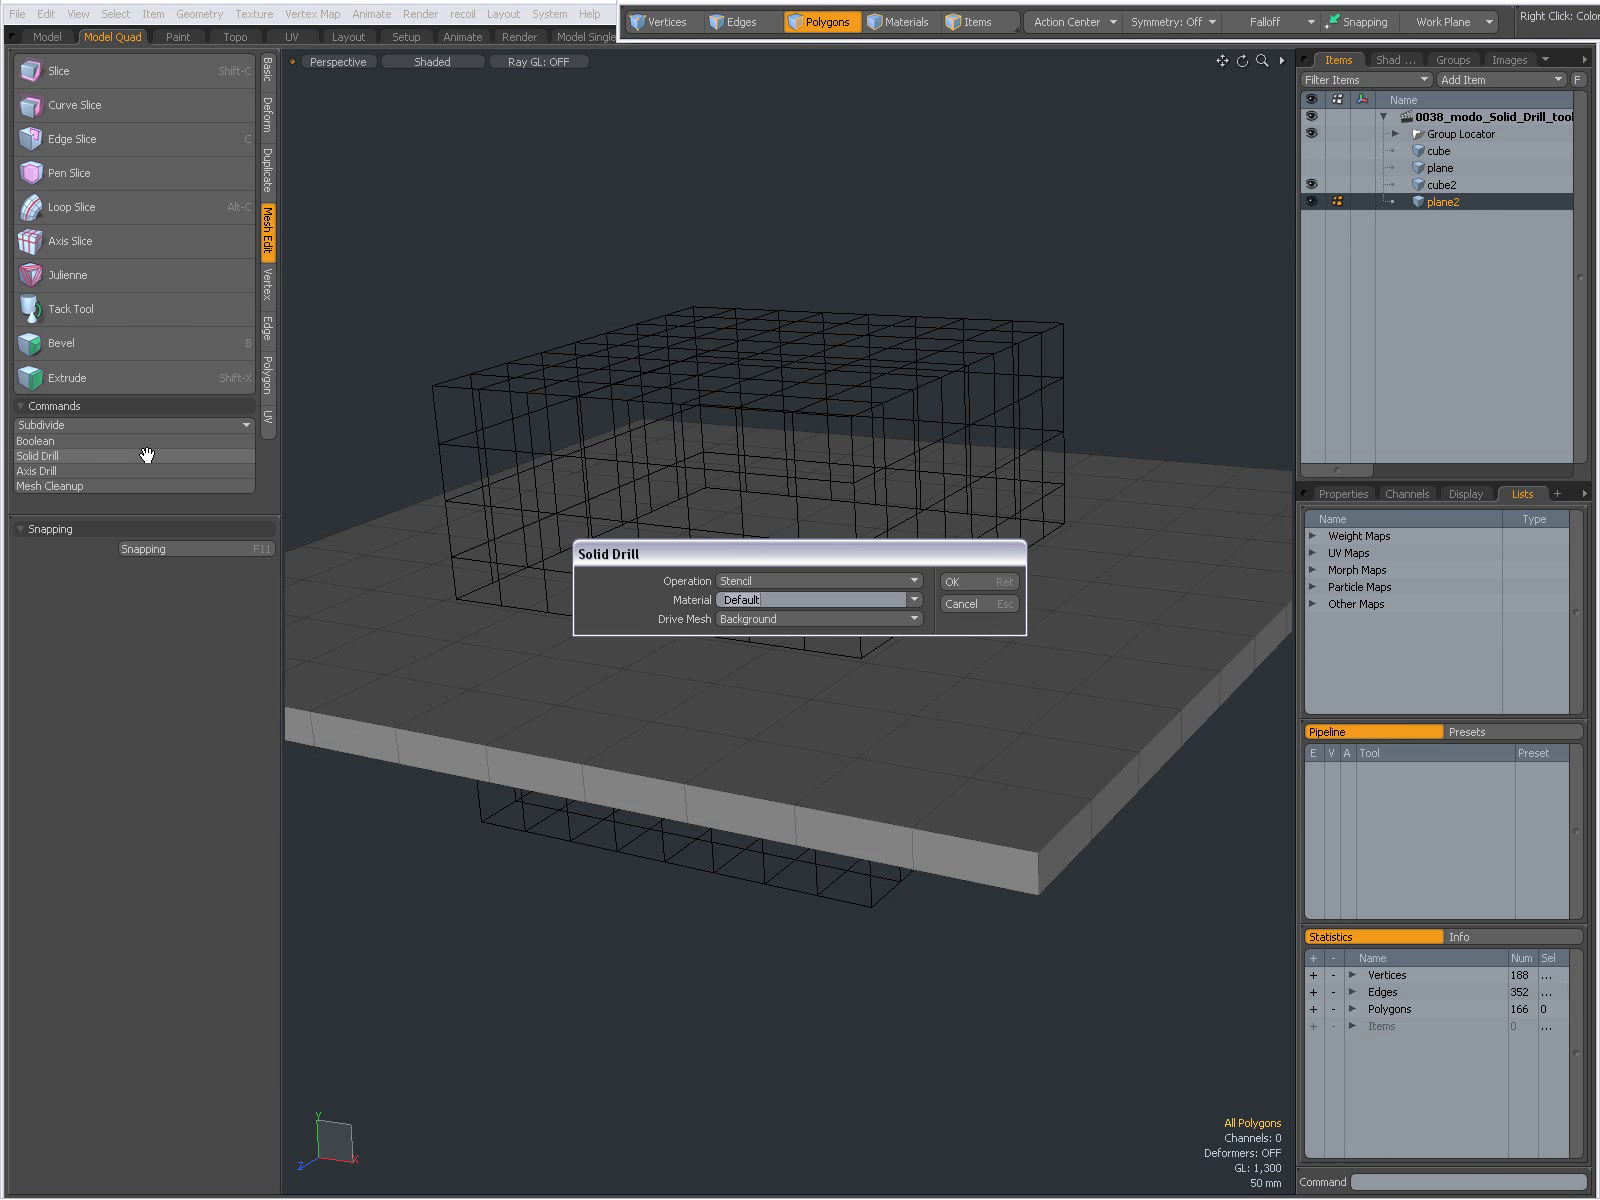
left_click(968, 582)
- Hide cube2, select the stencilled square outline loop, and convert it to vertices
left_click(1311, 184)
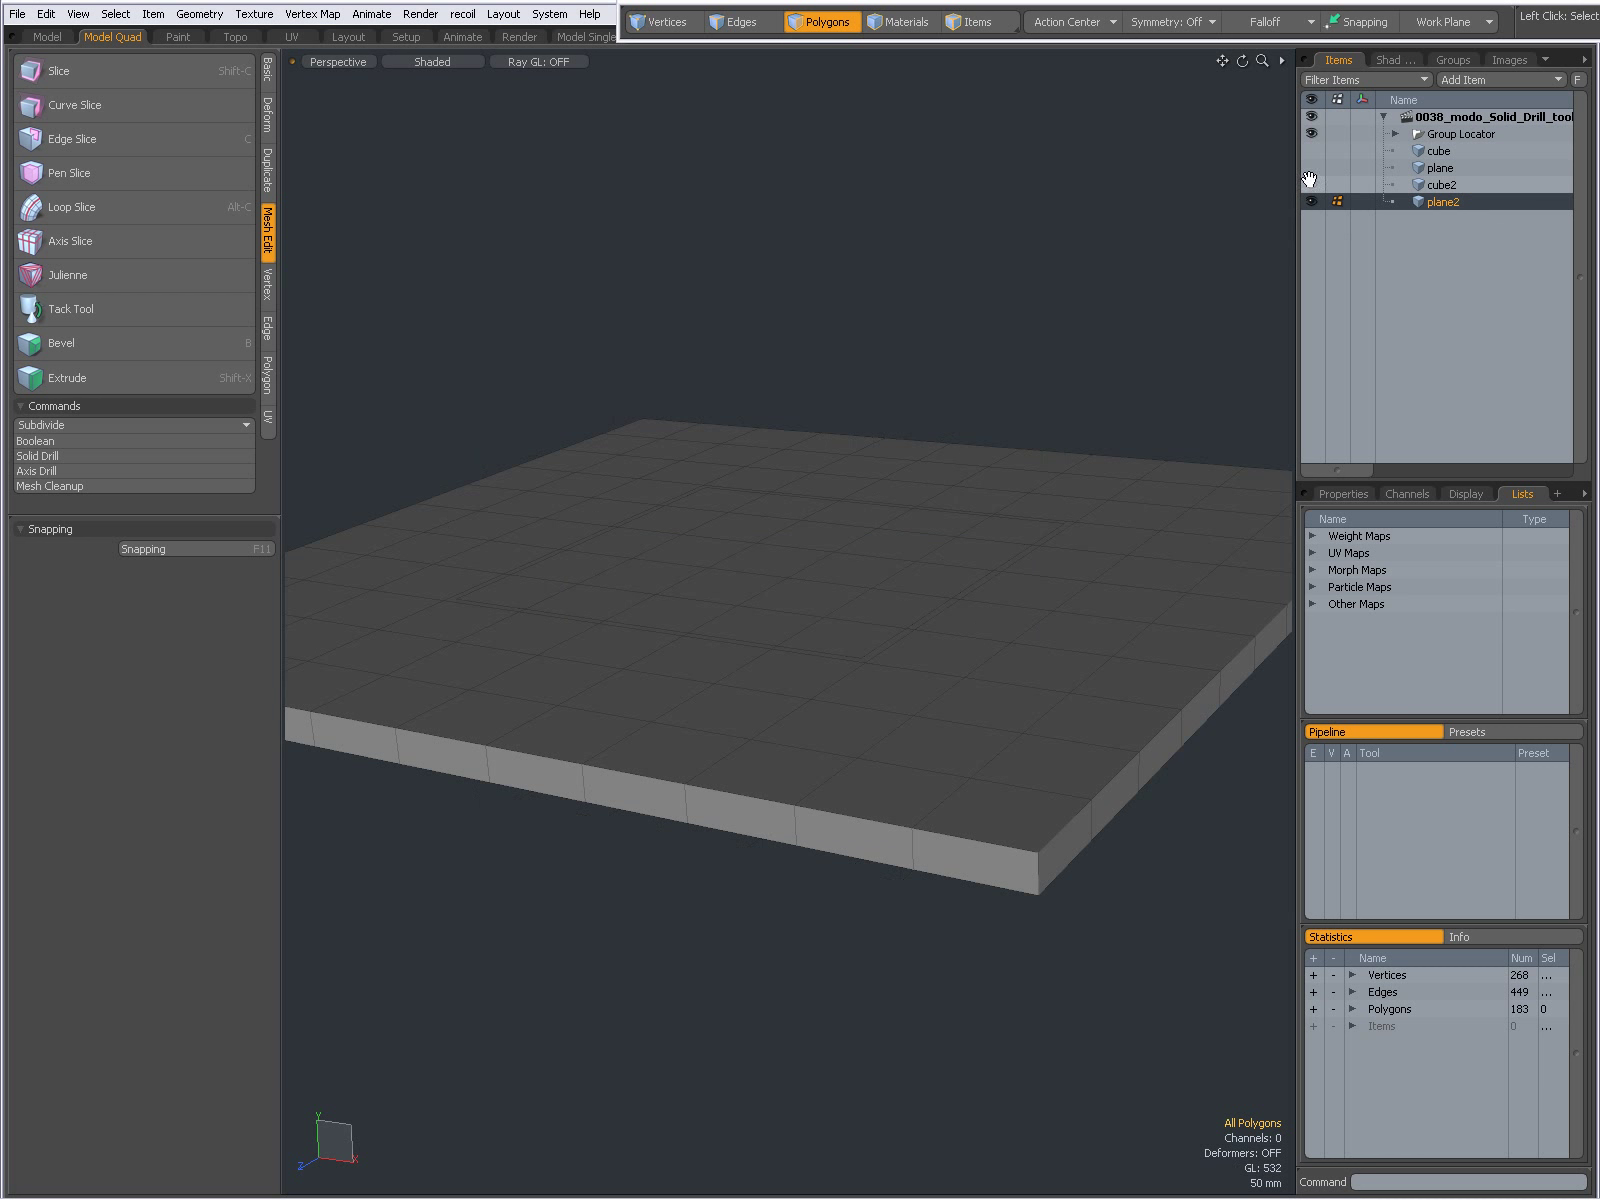
left_click_drag(856, 585, 818, 429, "alt")
key("space")
key("space")
left_click(894, 671)
double_click(894, 670)
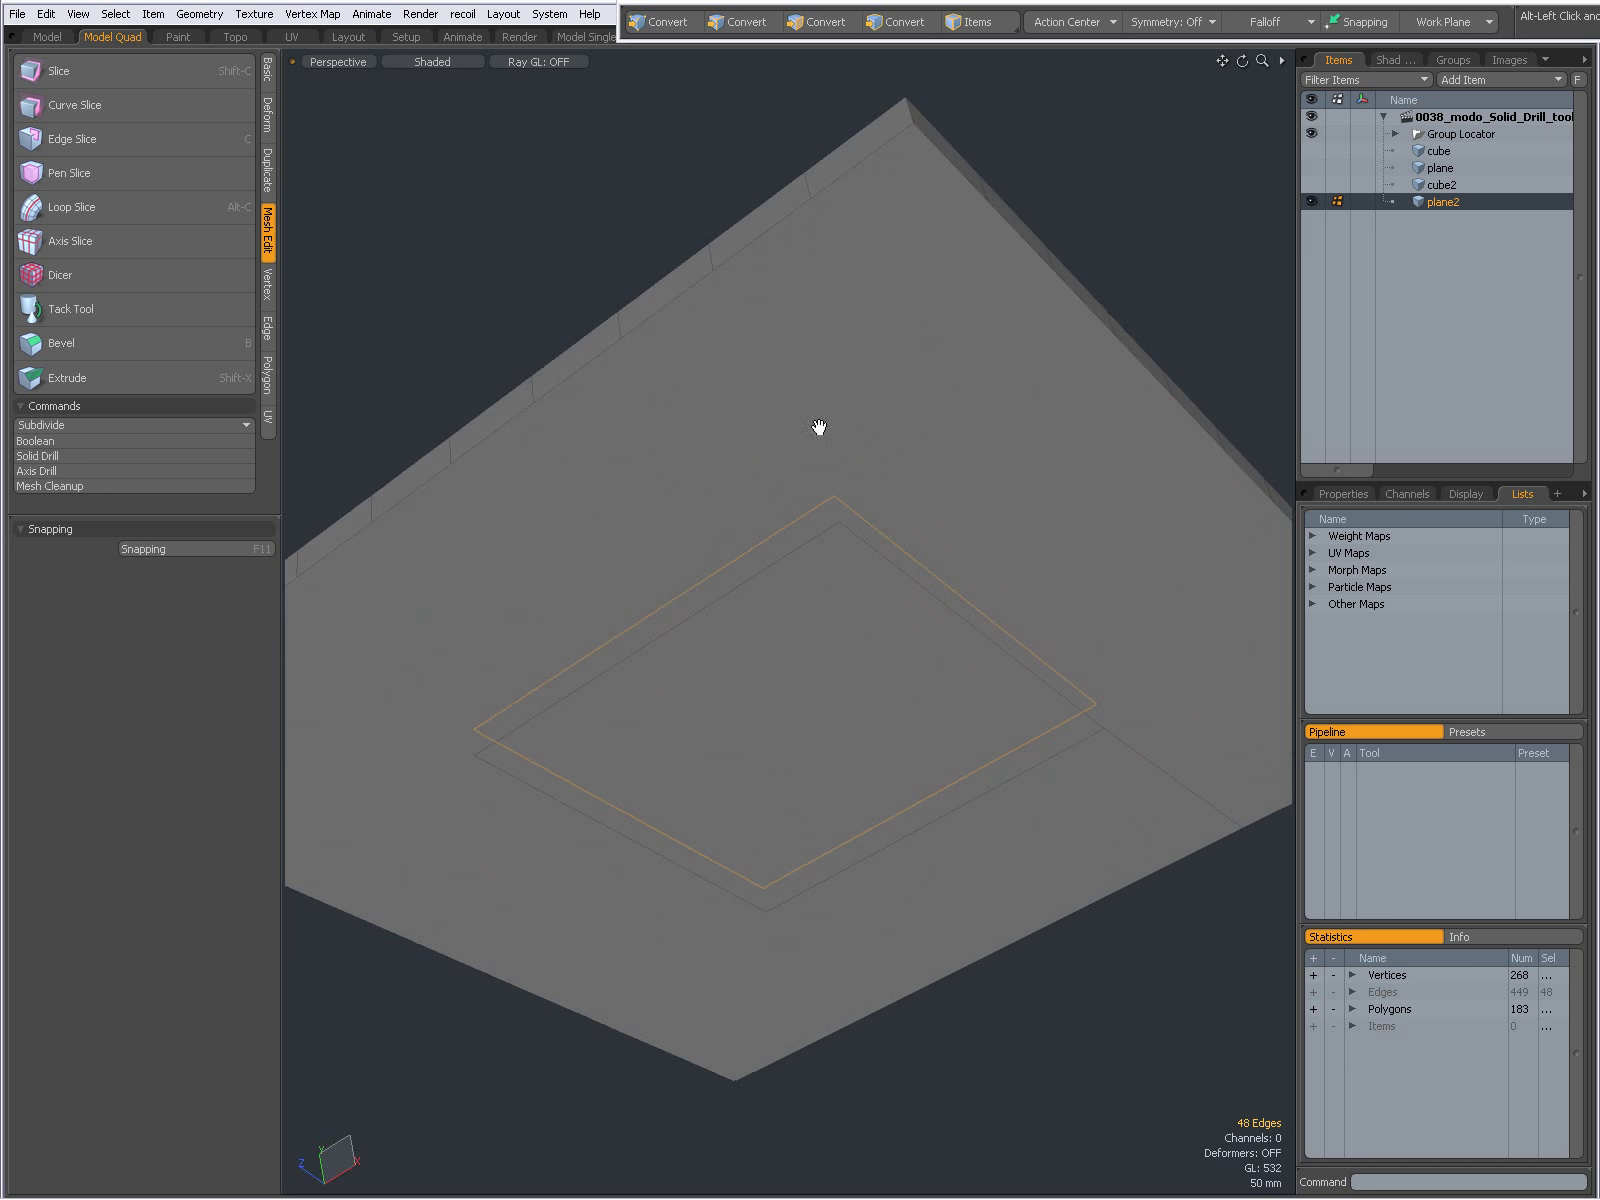
left_click_drag(852, 543, 902, 576, "shift")
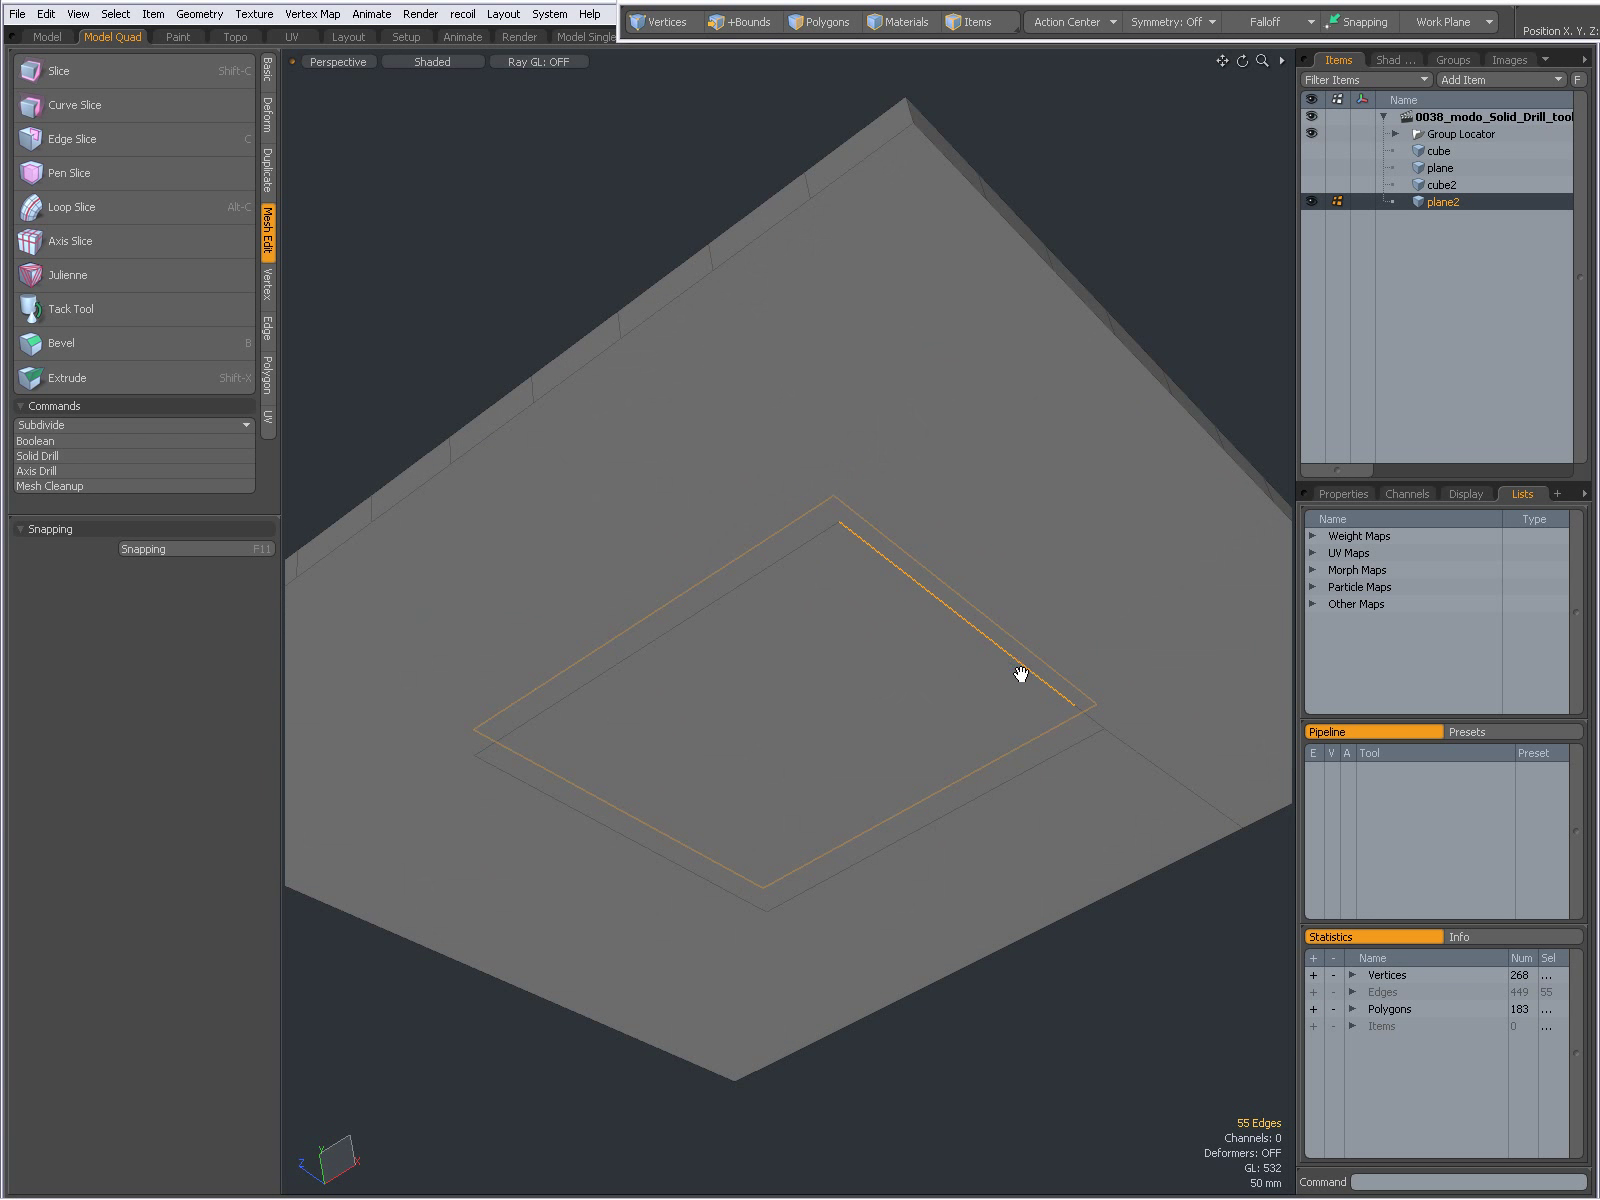
key("shift+Up")
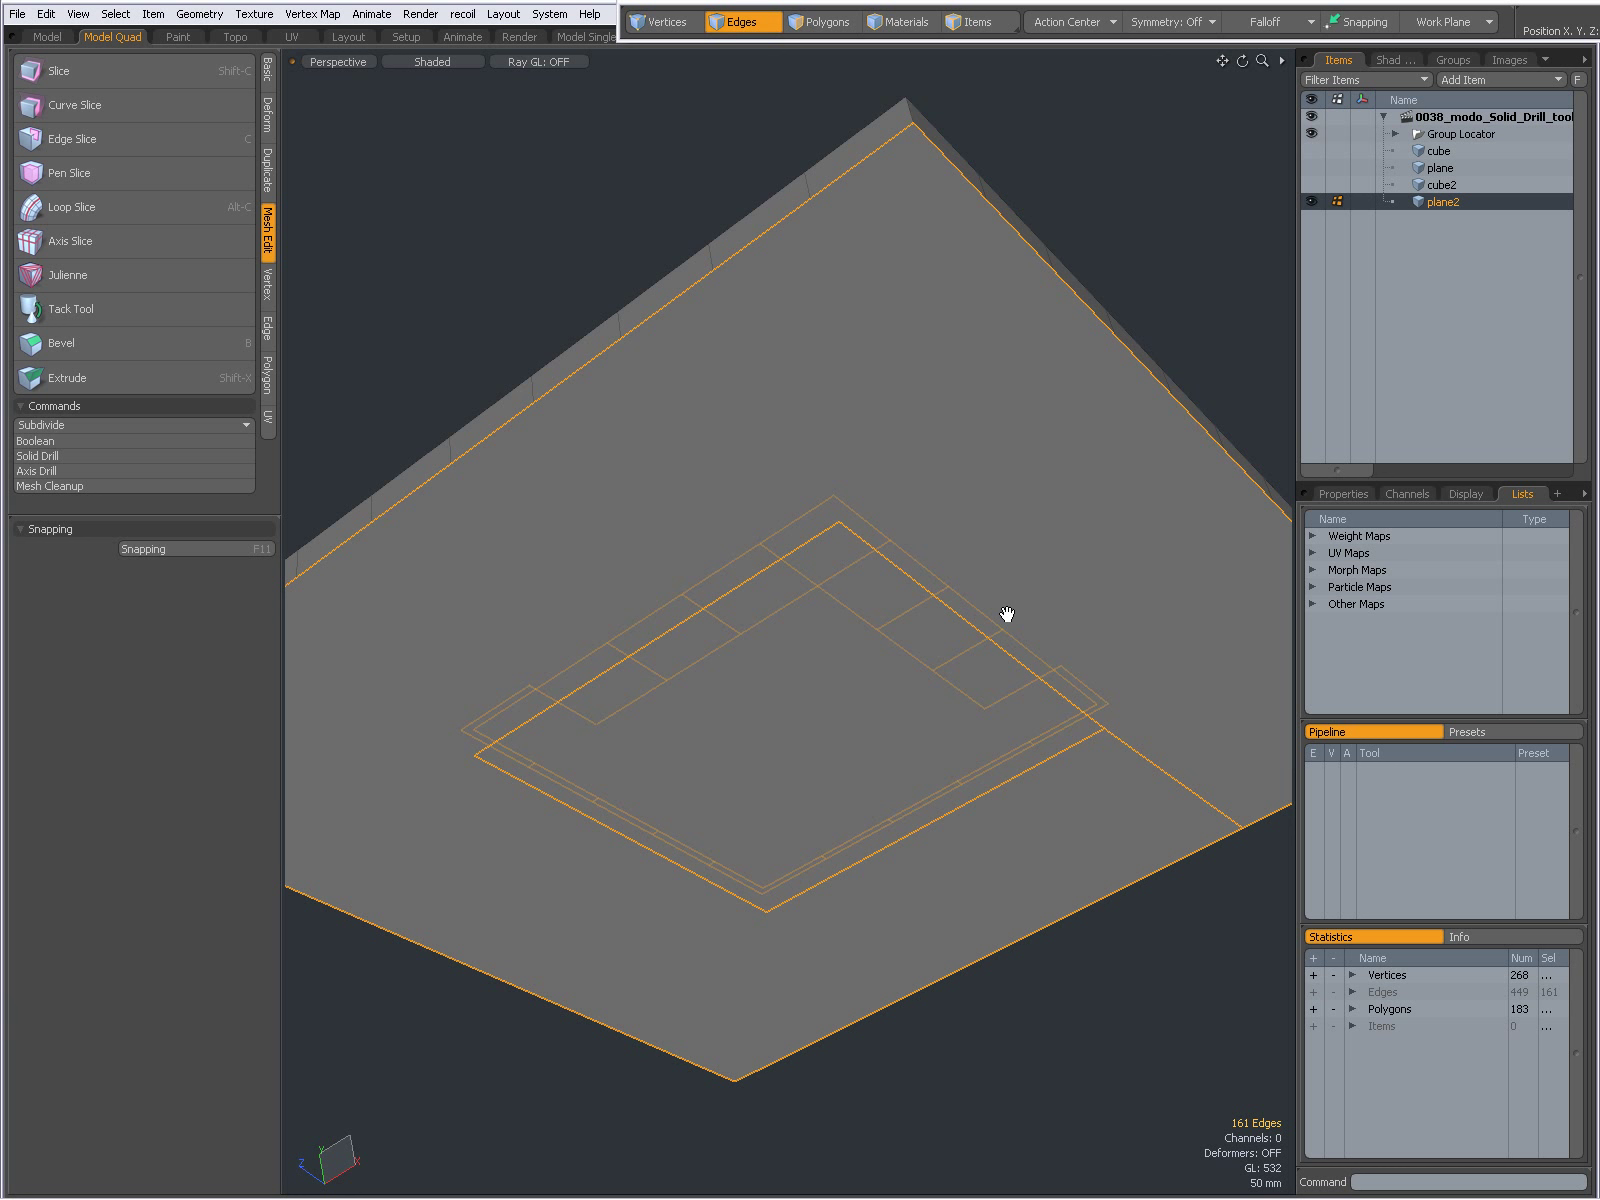
key("ctrl+z")
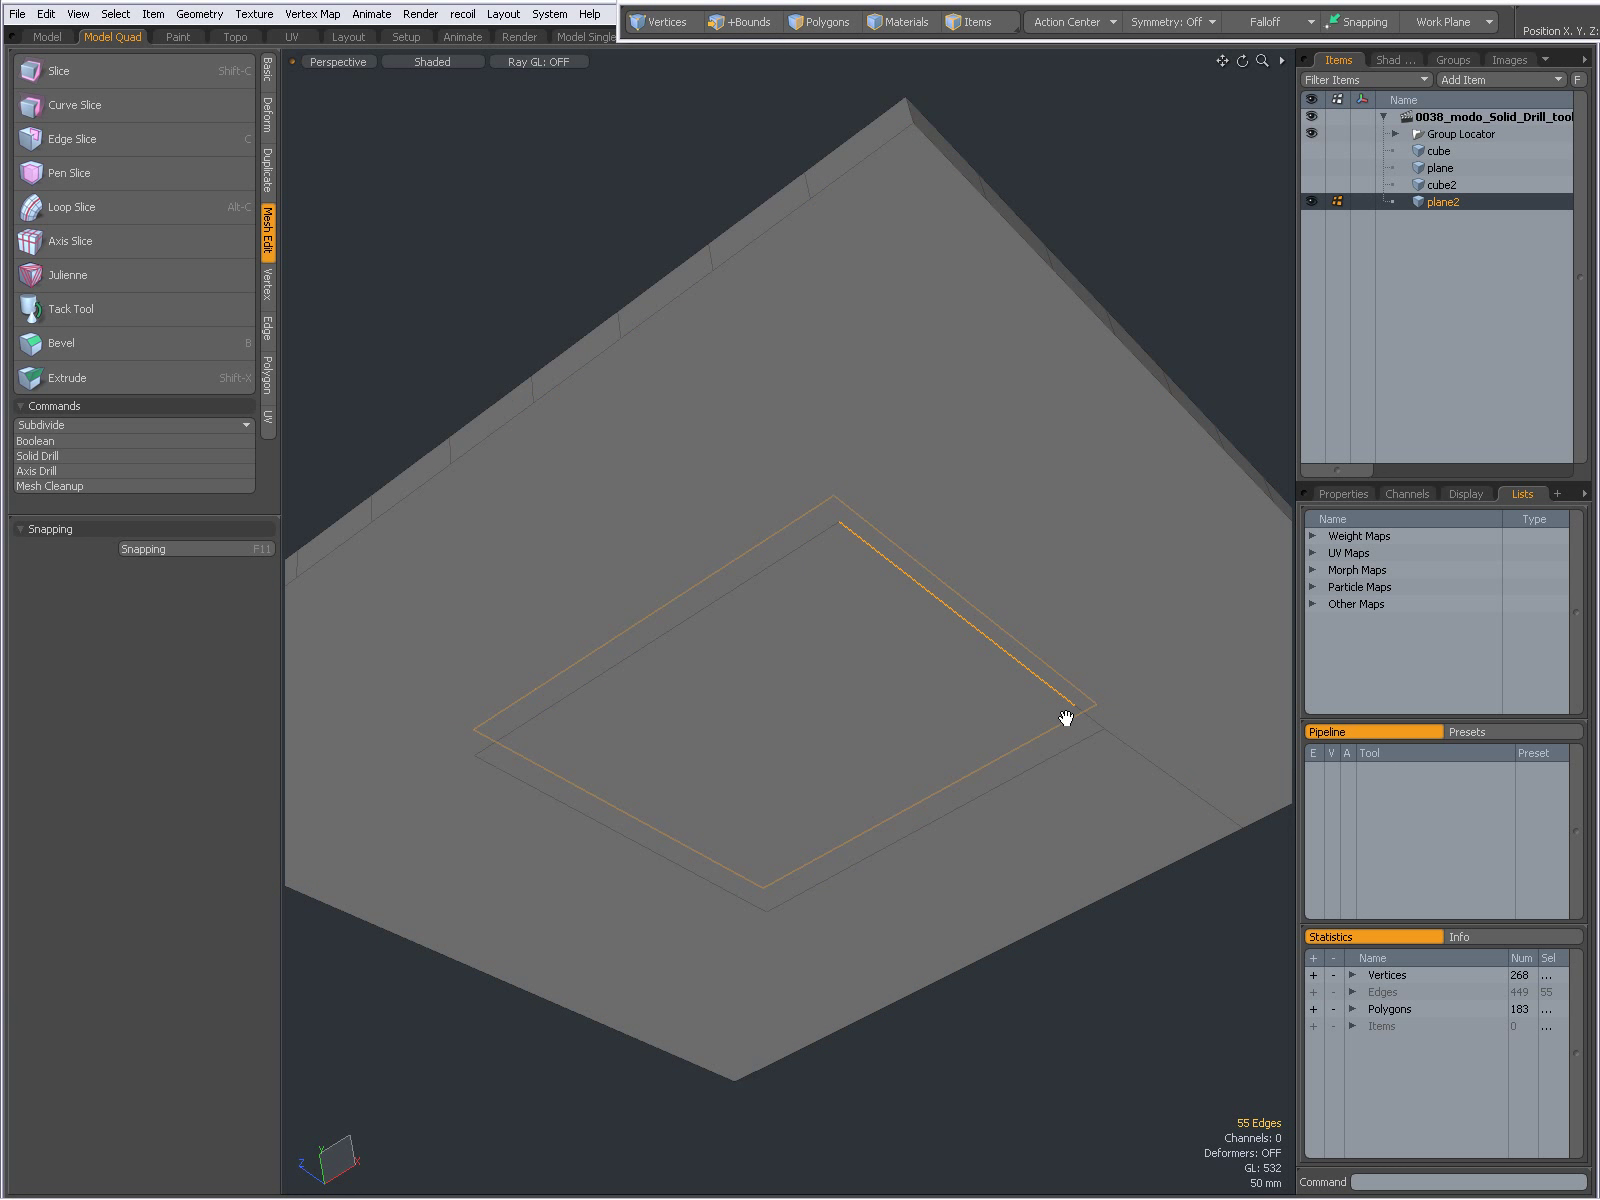
left_click(831, 540, "shift")
left_click(660, 21, "alt")
- View the slab from above, then undo the vertex selection and bring the cube back
left_click_drag(851, 595, 875, 746, "alt")
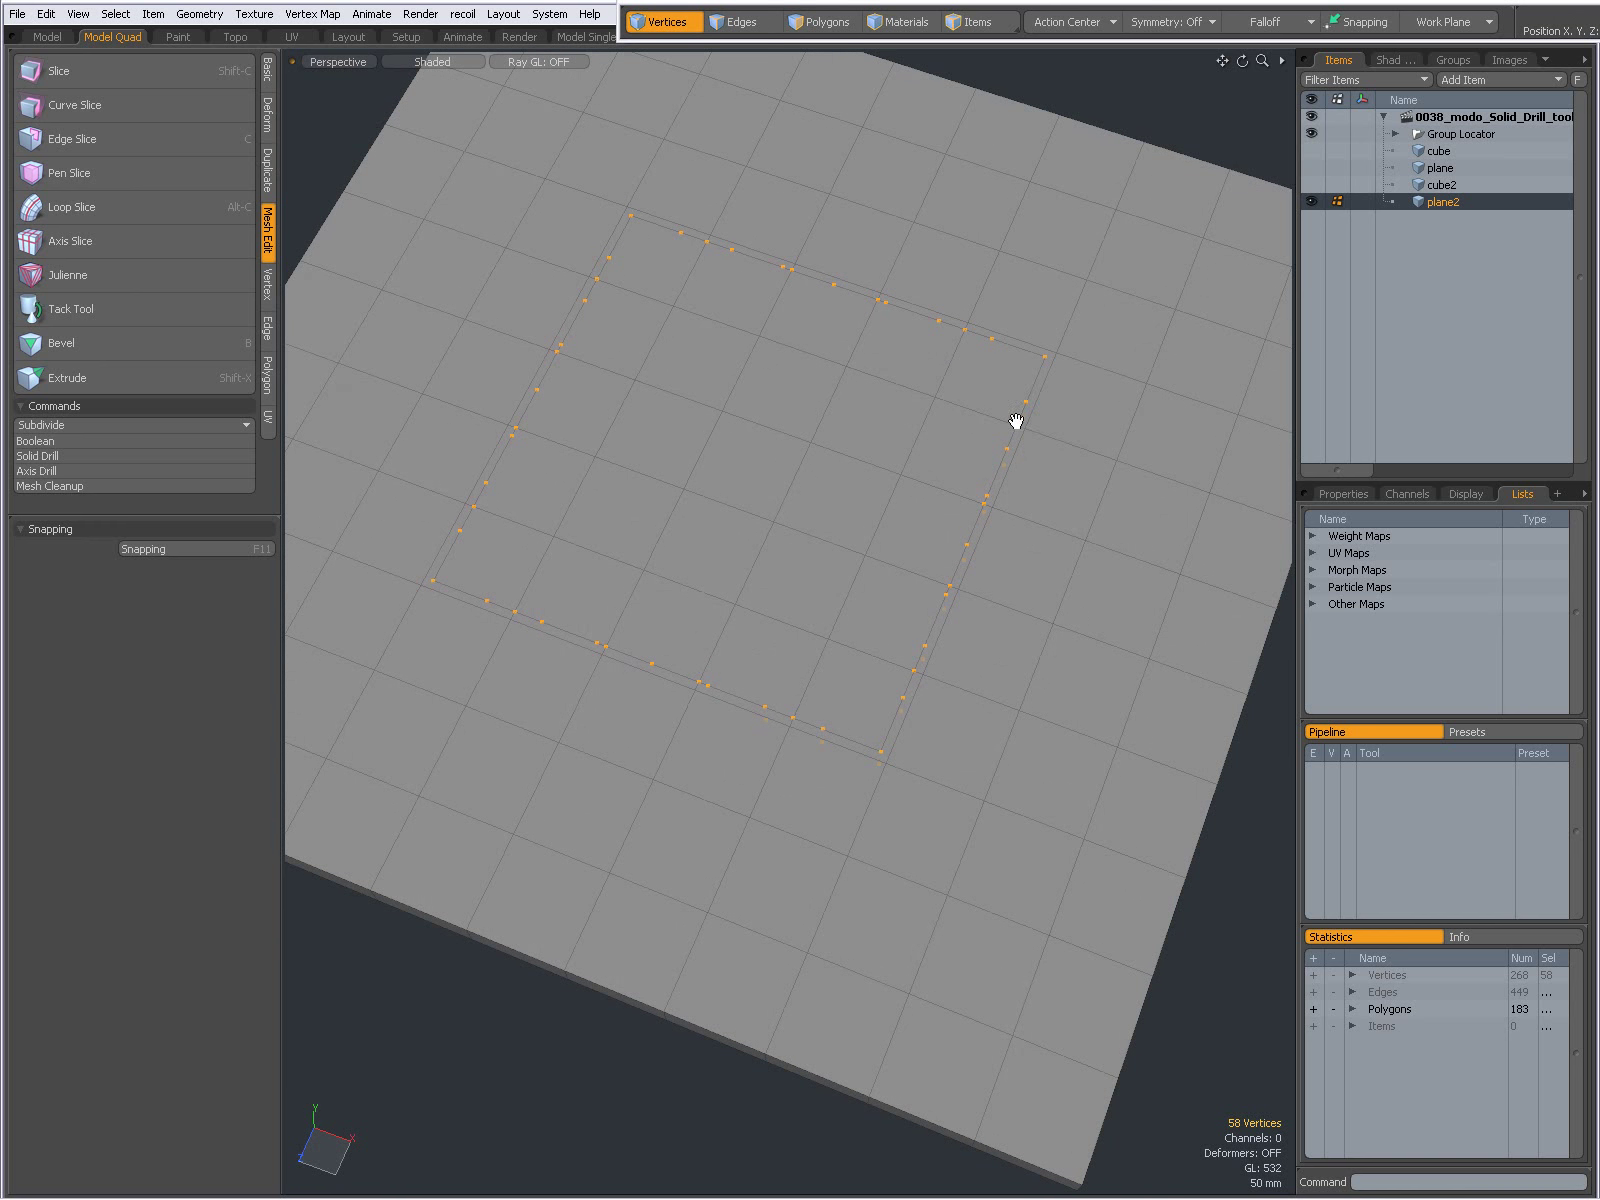
left_click_drag(850, 609, 820, 464, "alt")
key("ctrl+z")
key("ctrl+z")
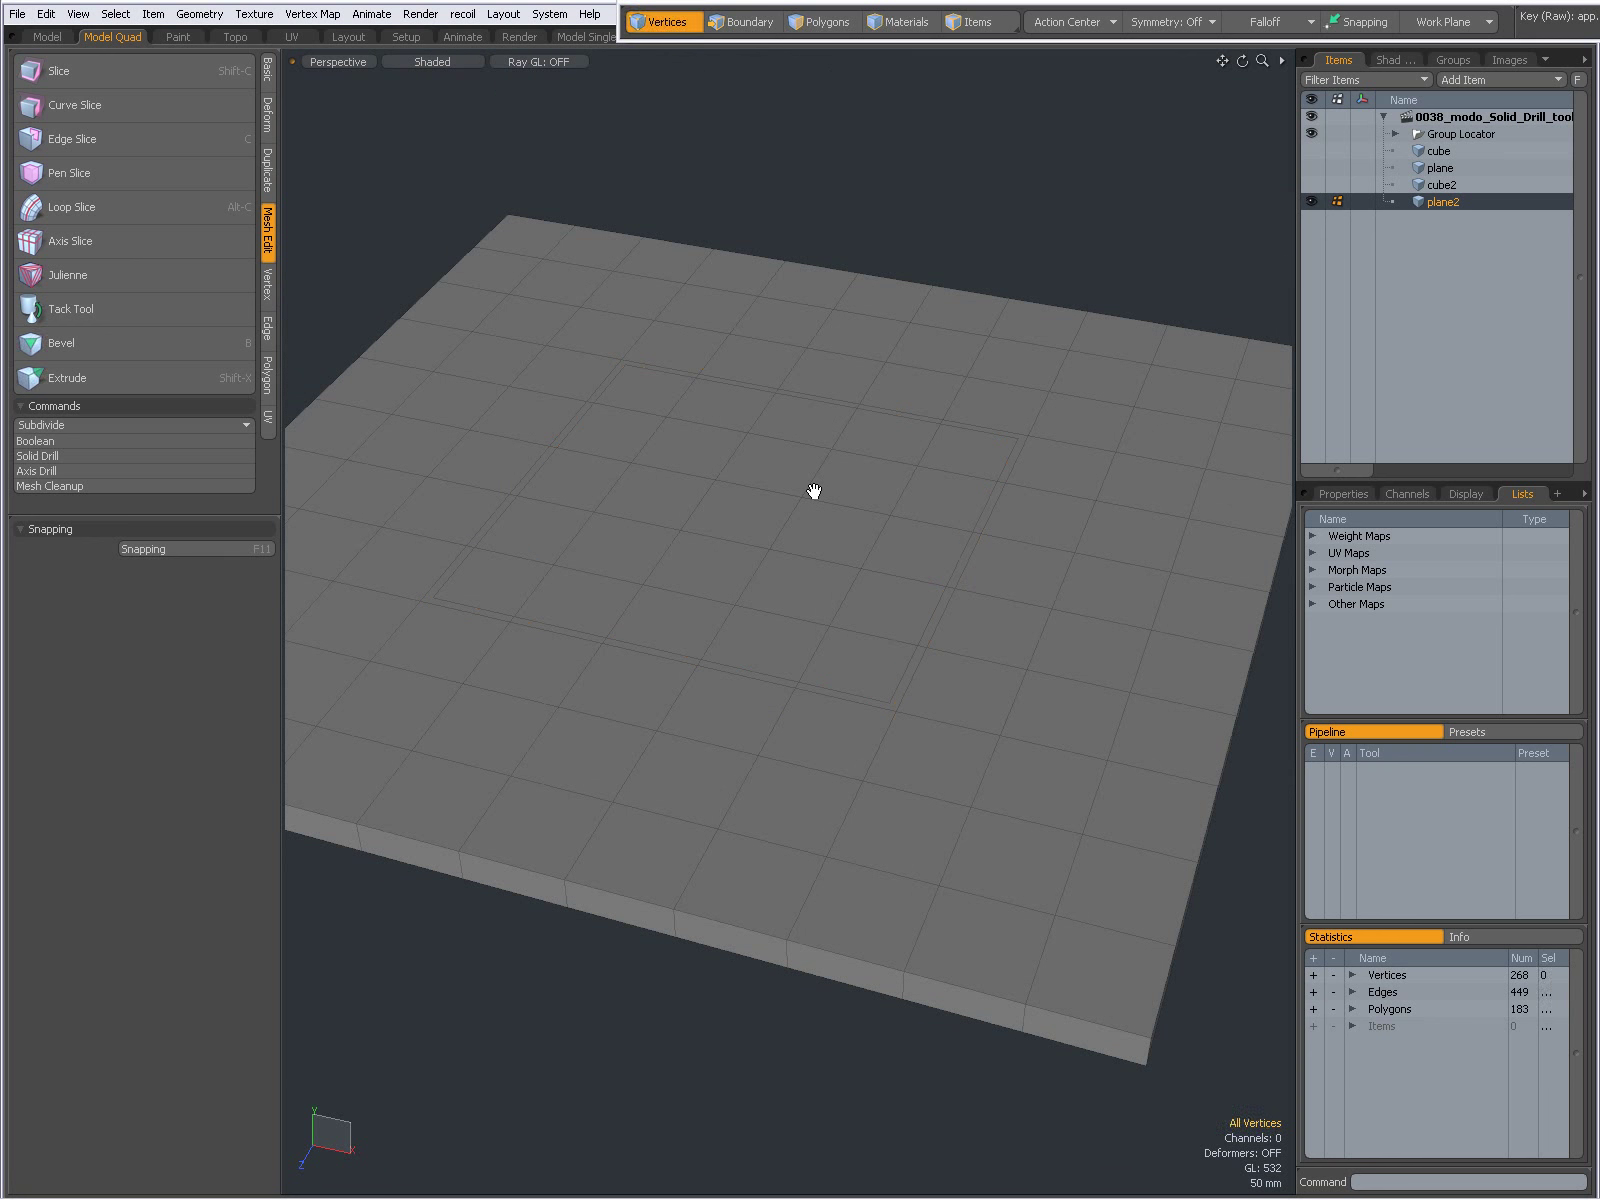
key("ctrl+z")
key("ctrl+z")
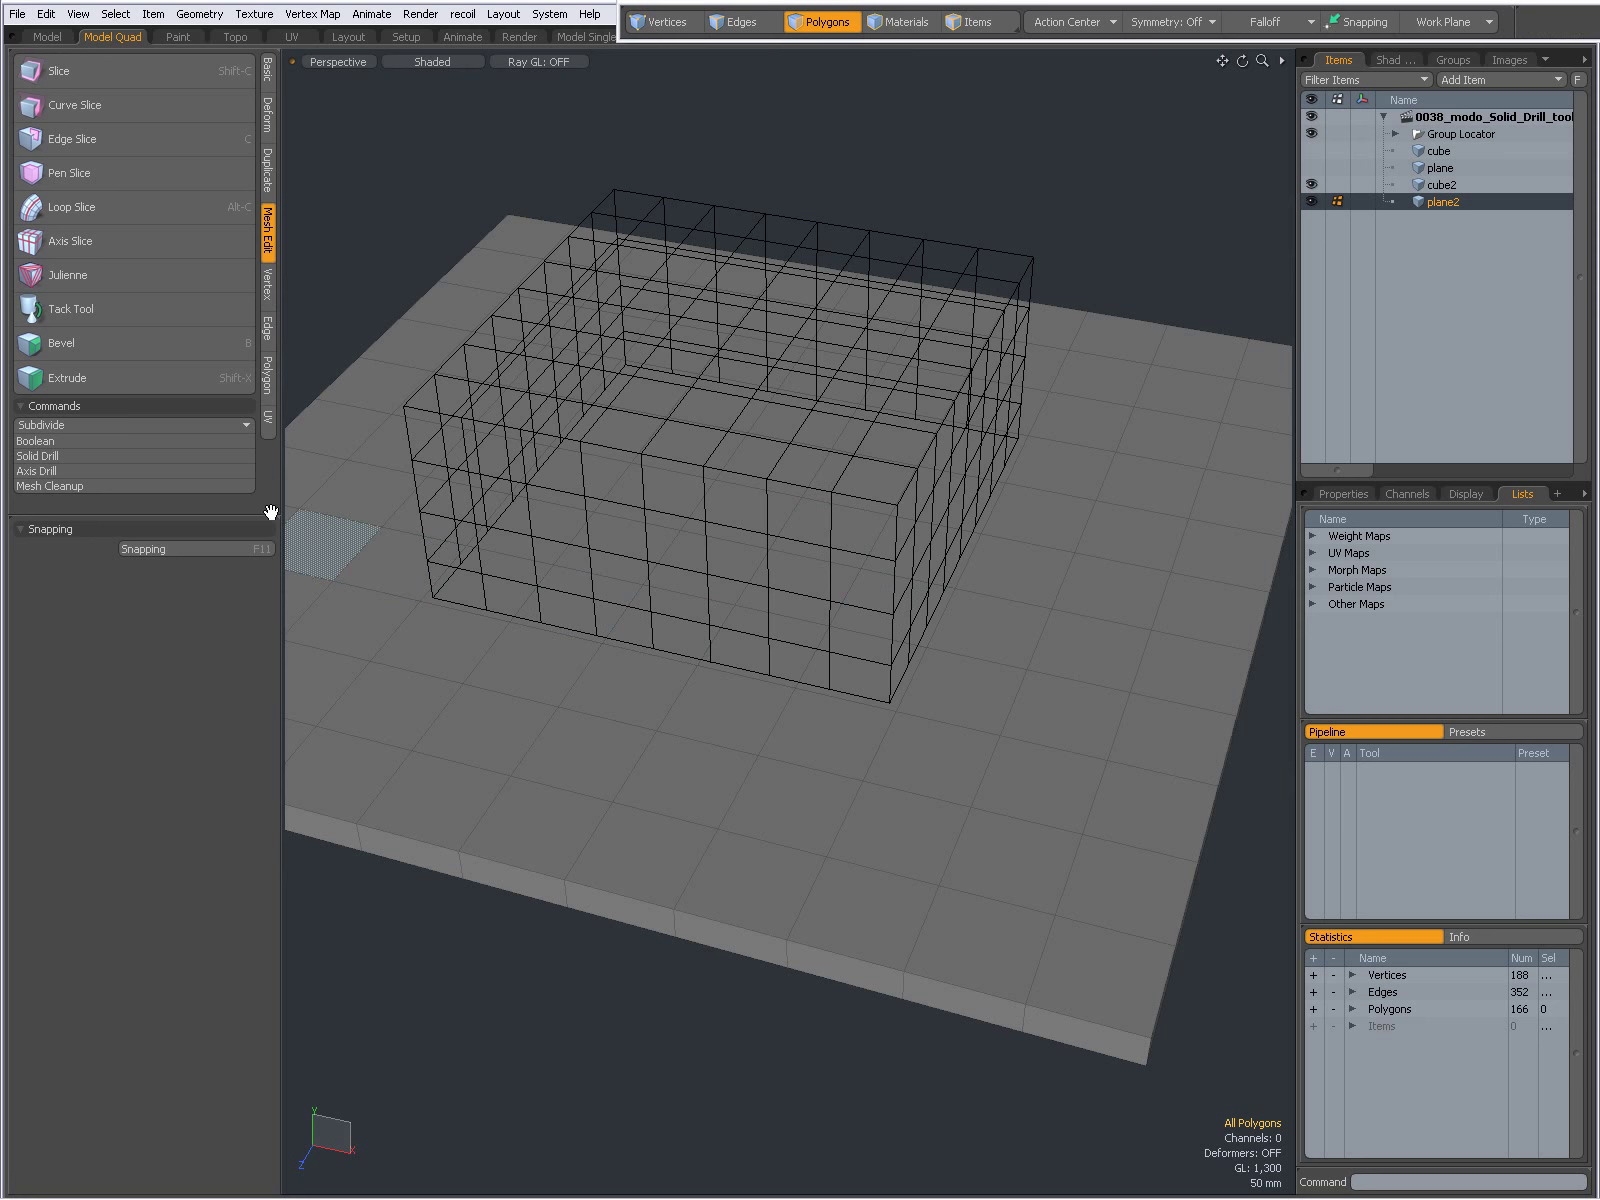
- Reopen Solid Drill with Stencil kept as the operation, then switch to the User Guide
left_click(200, 455)
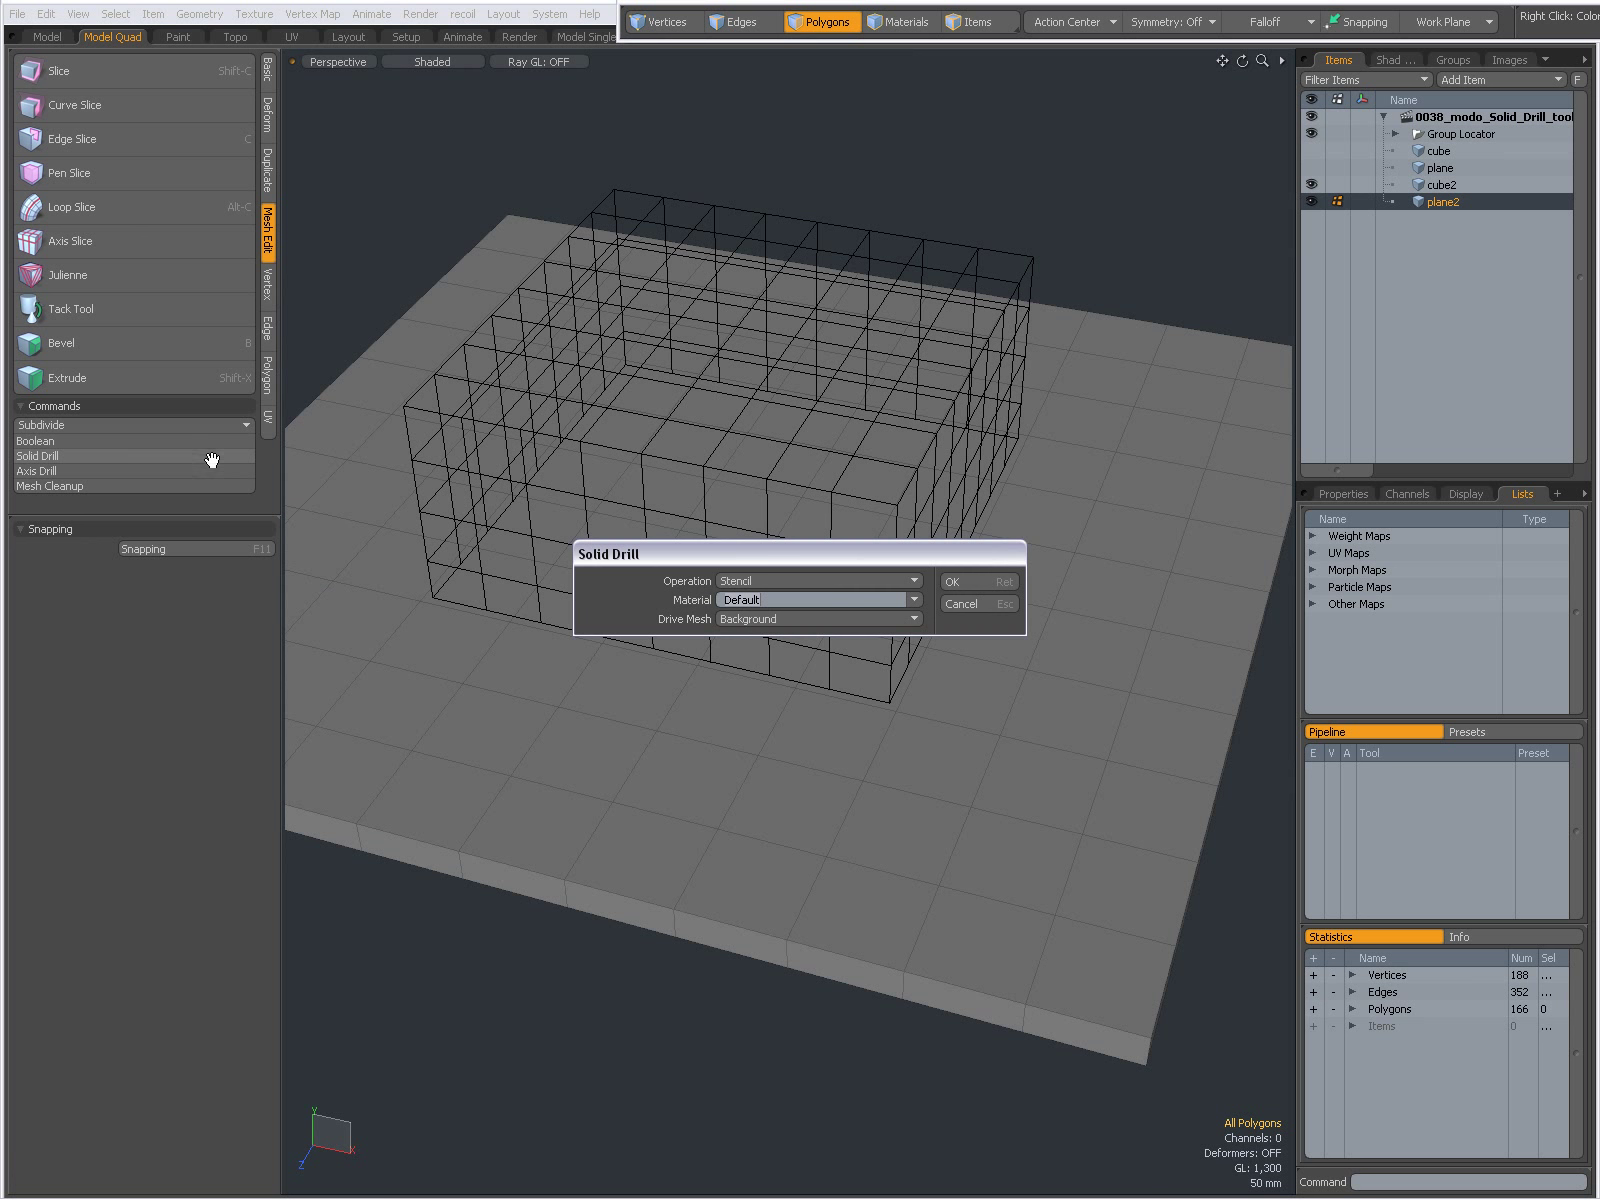
left_click(779, 581)
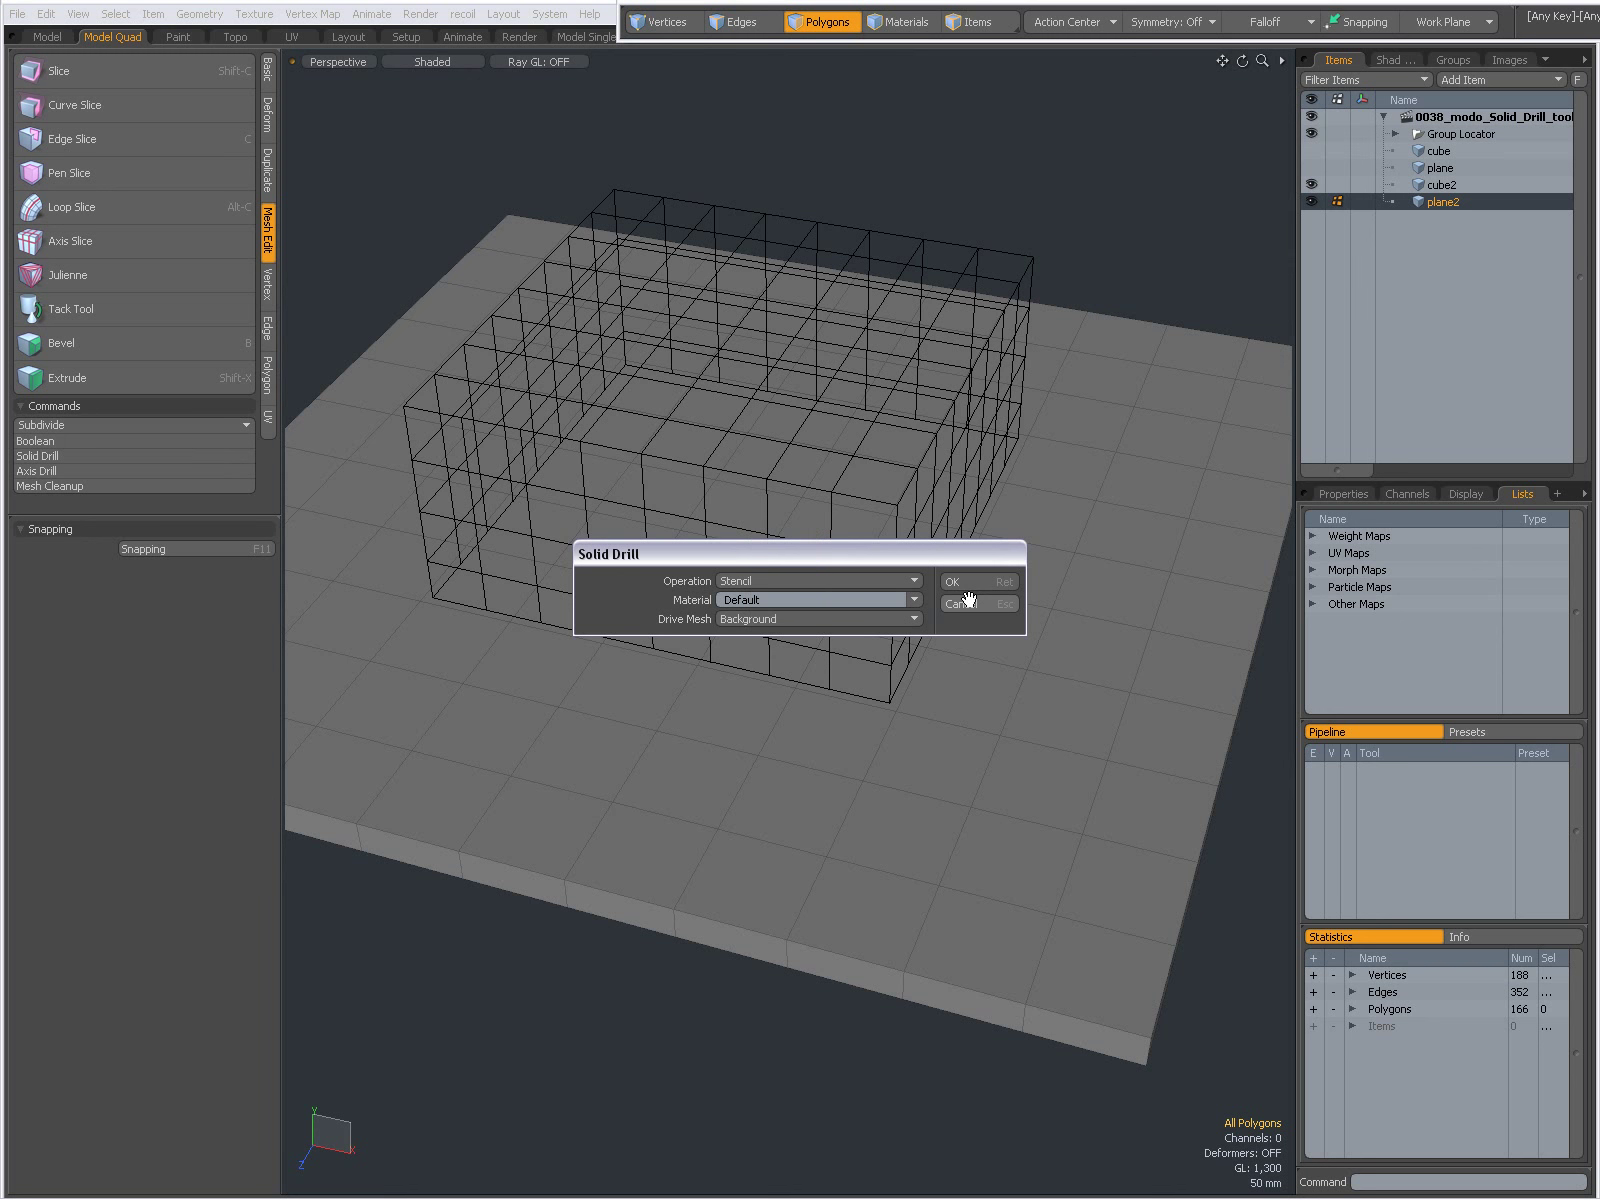
key("alt+Tab")
key("alt+Tab")
key("alt+Tab")
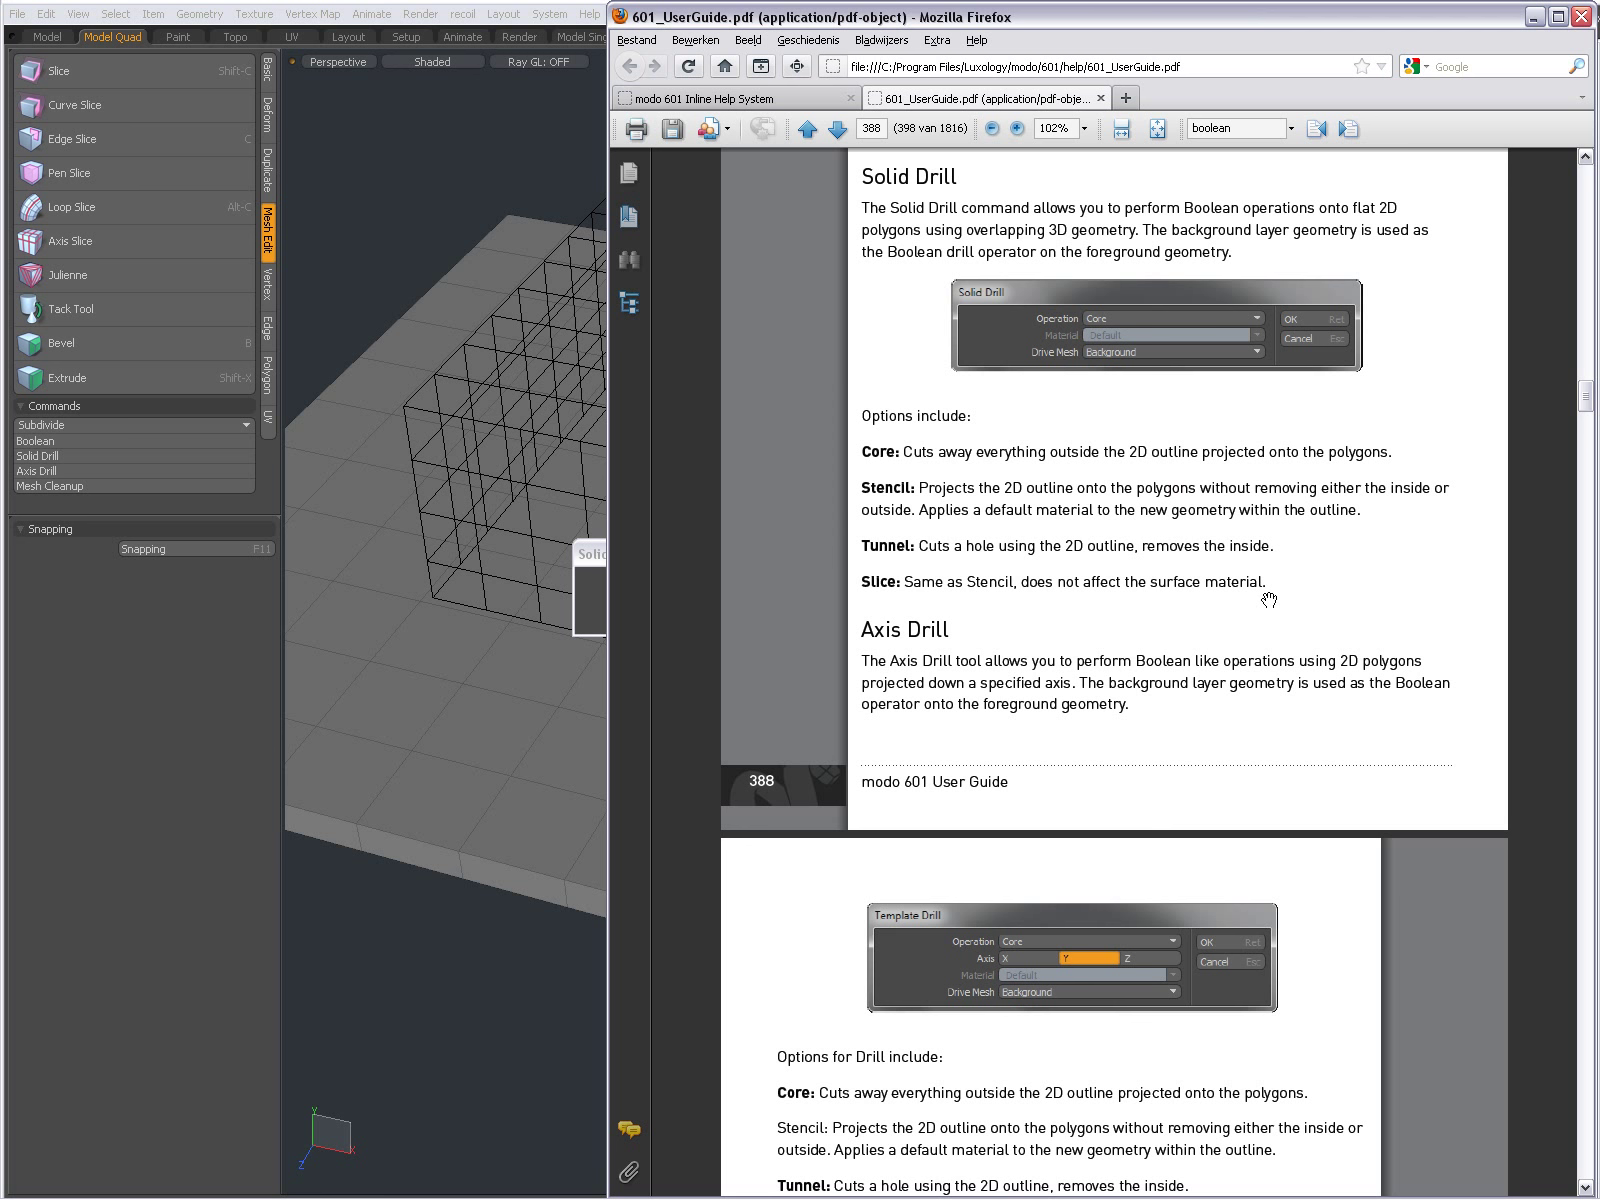
key("alt+Tab")
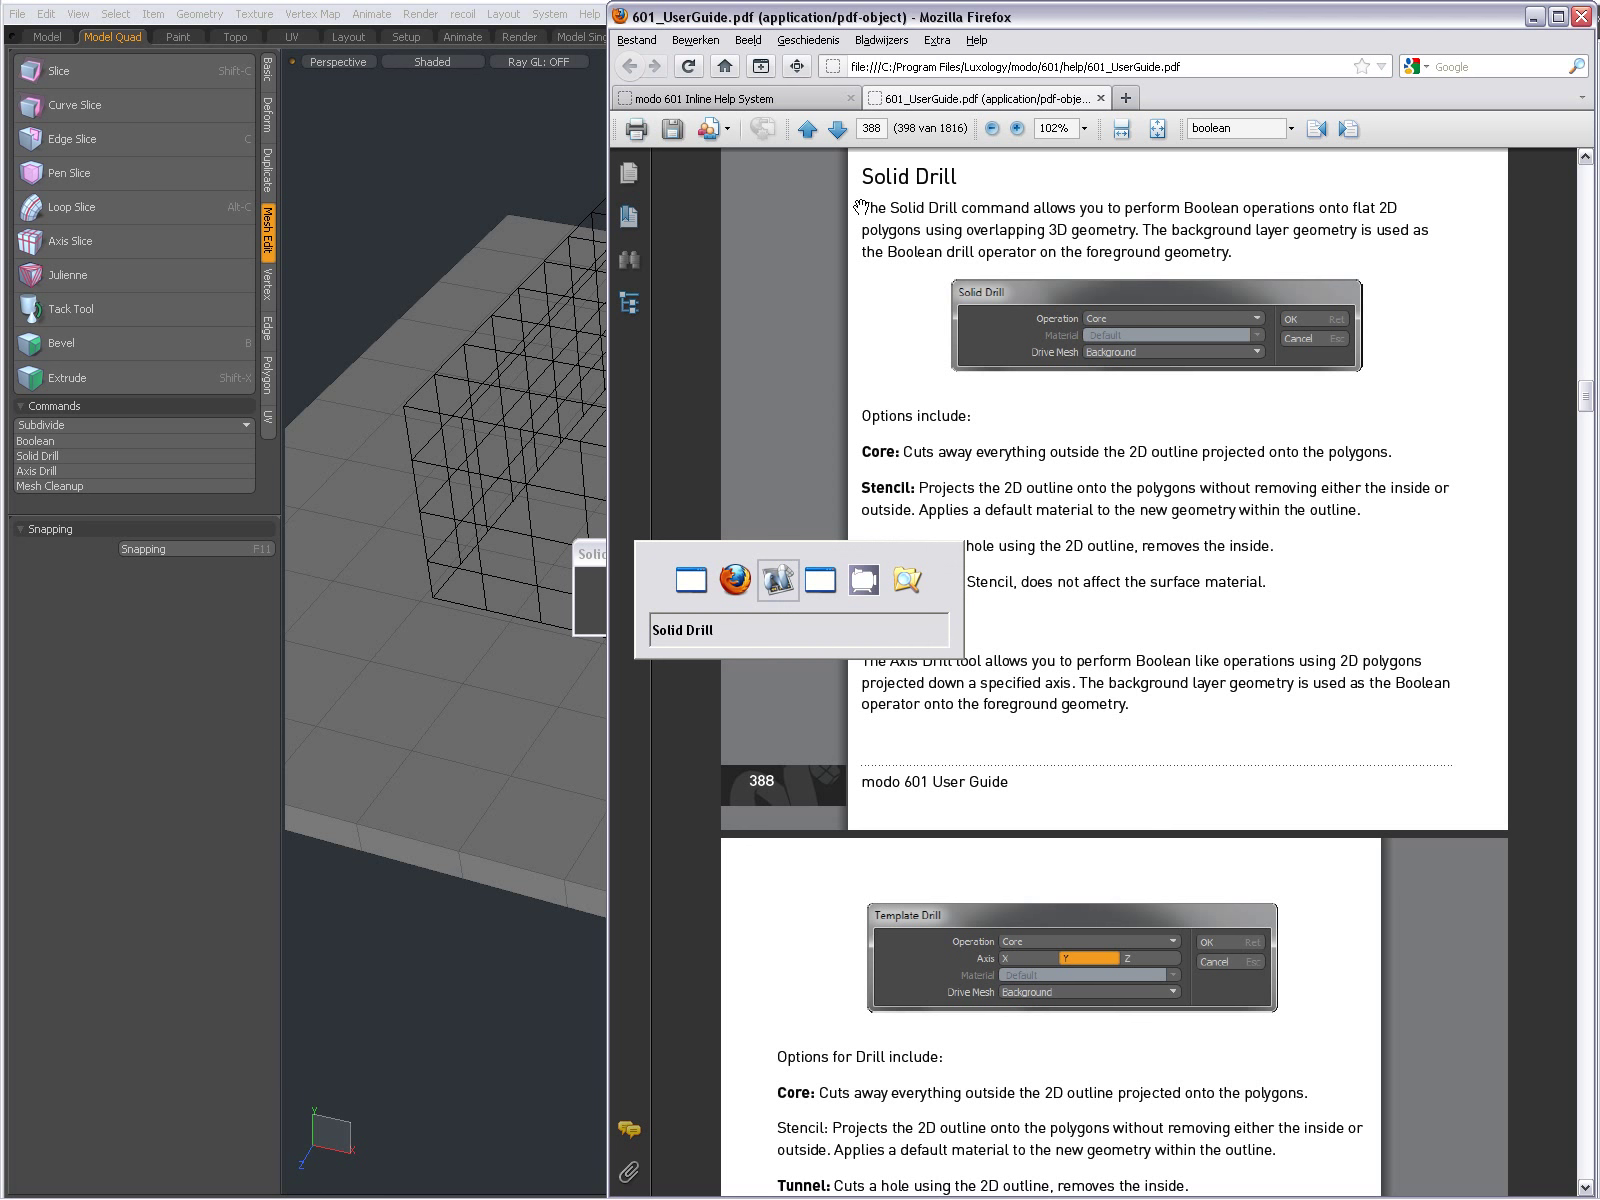
key("alt+Tab")
key("alt+Tab")
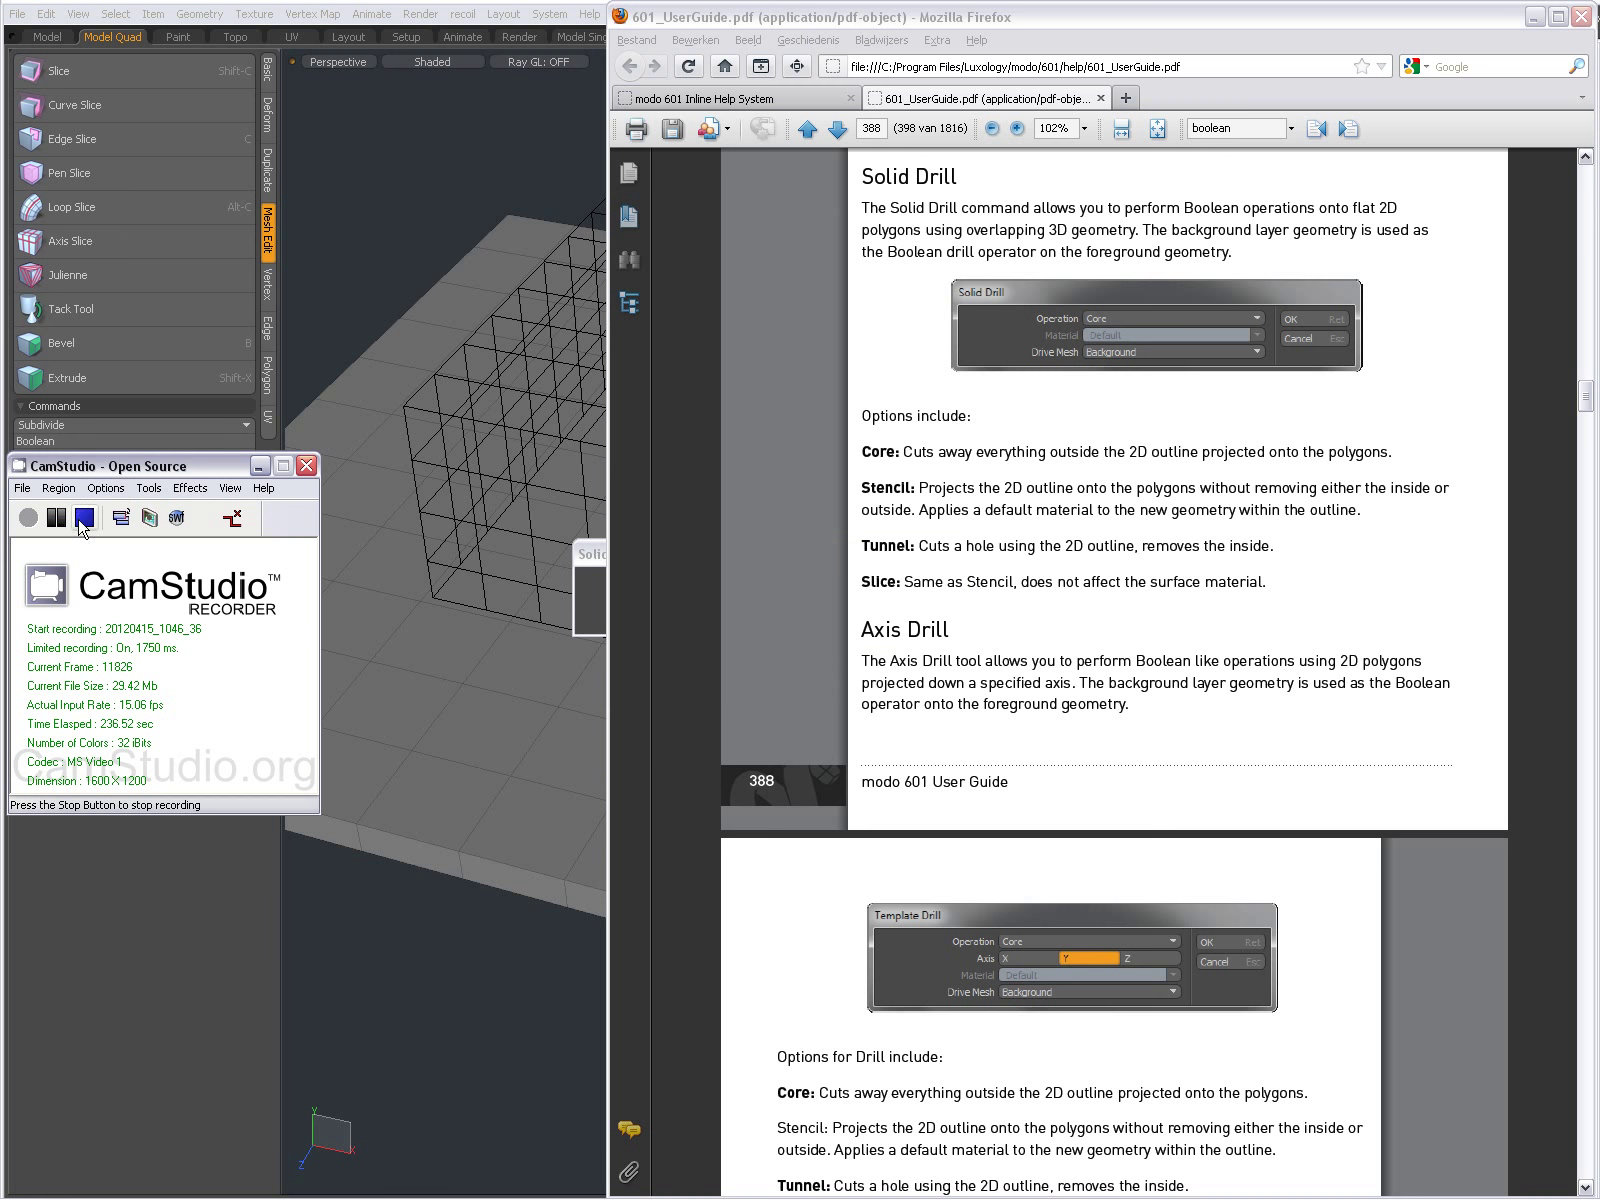